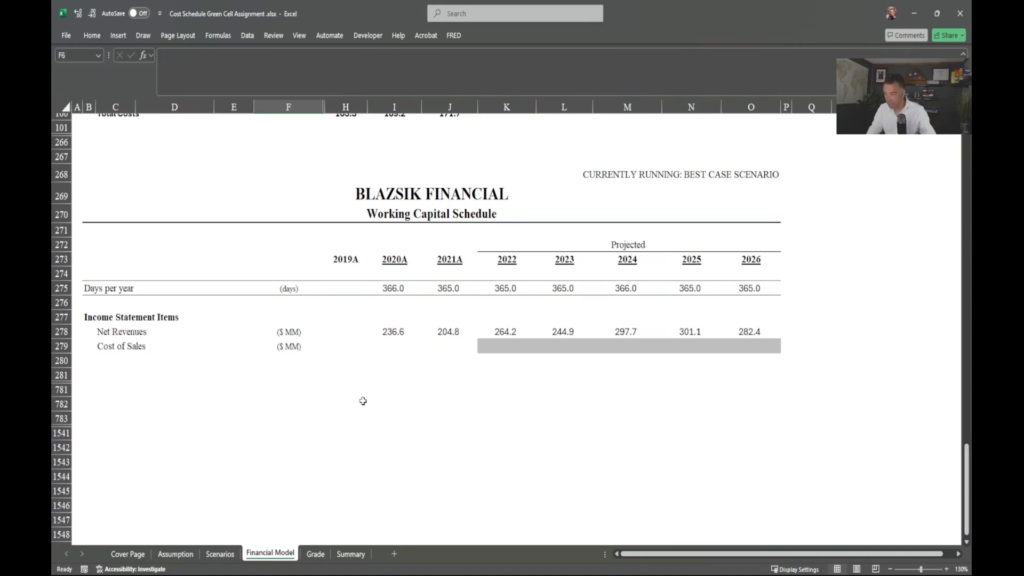
click(315, 554)
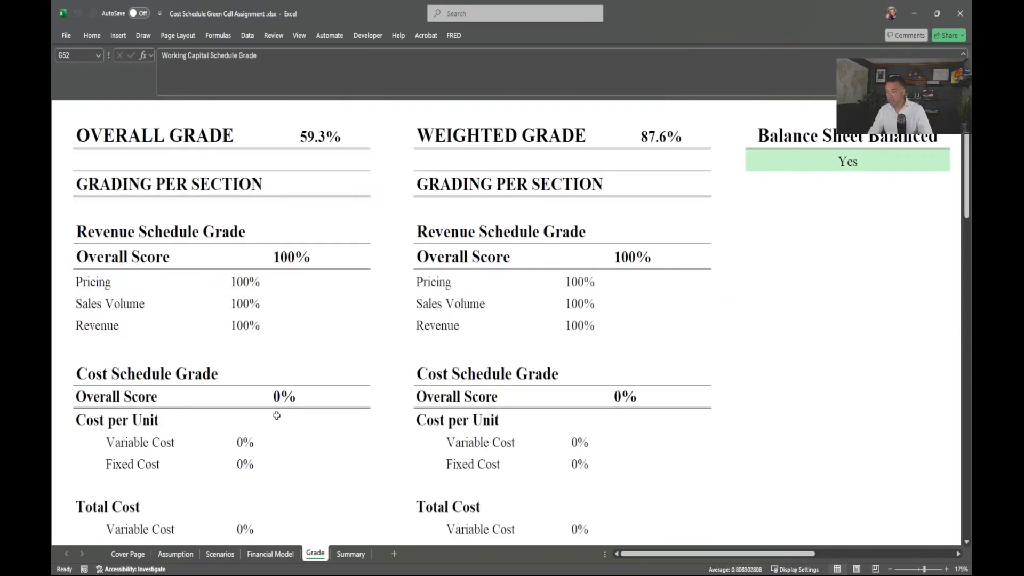
click(780, 161)
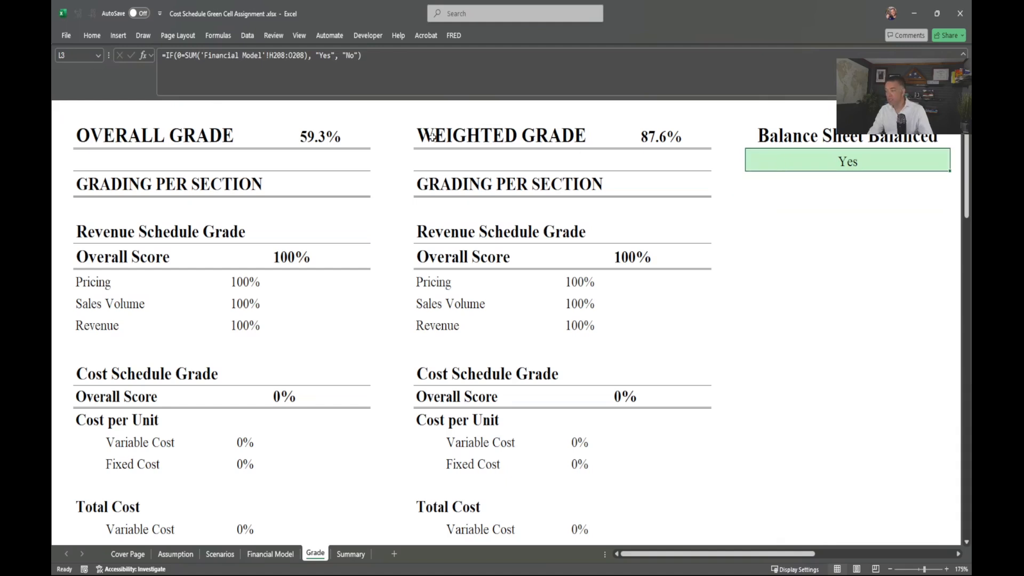
click(95, 132)
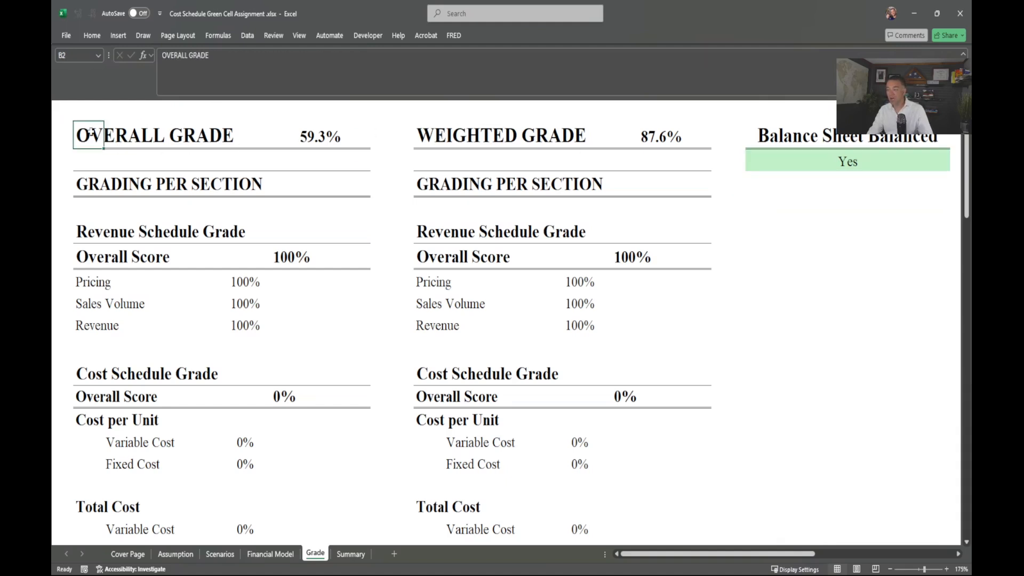
drag(313, 141, 97, 139)
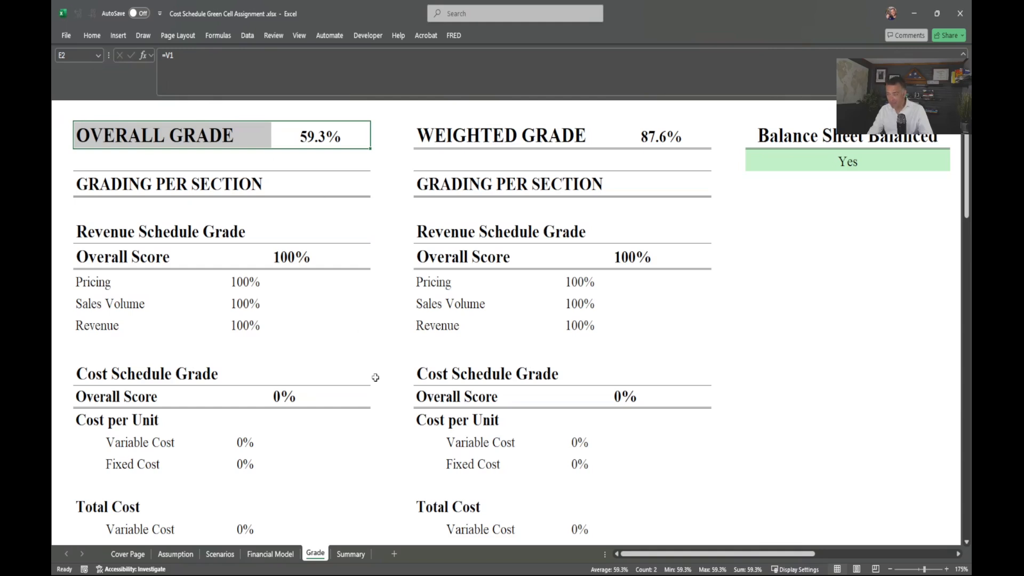
scroll(464, 304, down, 4)
scroll(464, 308, down, 6)
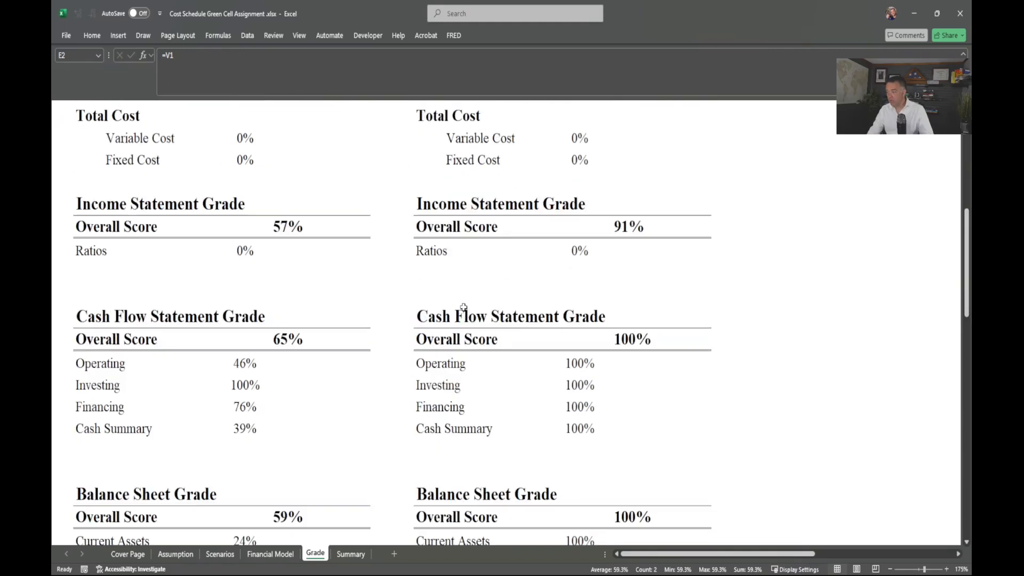
scroll(464, 307, down, 2)
scroll(419, 266, up, 1)
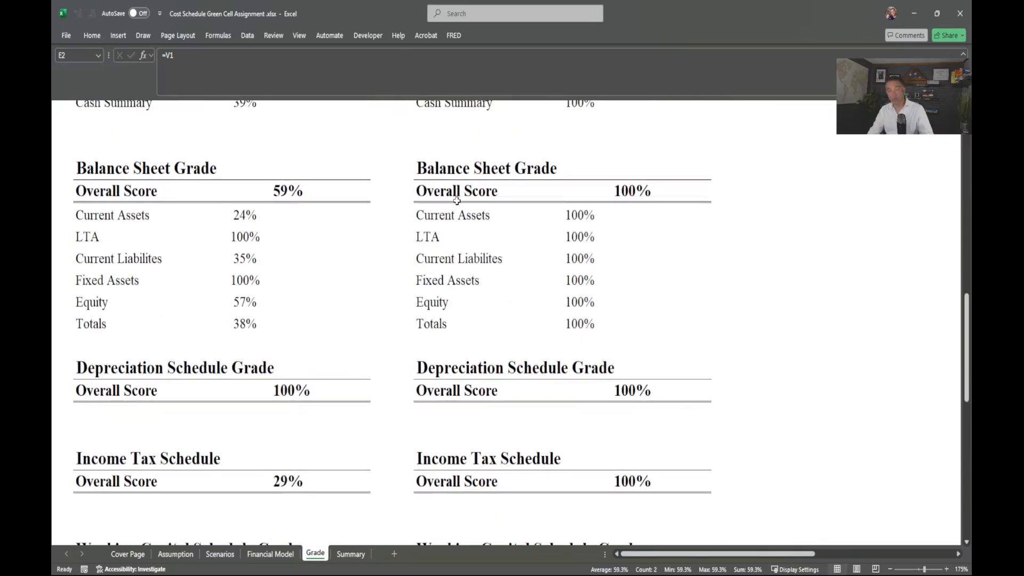
drag(427, 175, 656, 320)
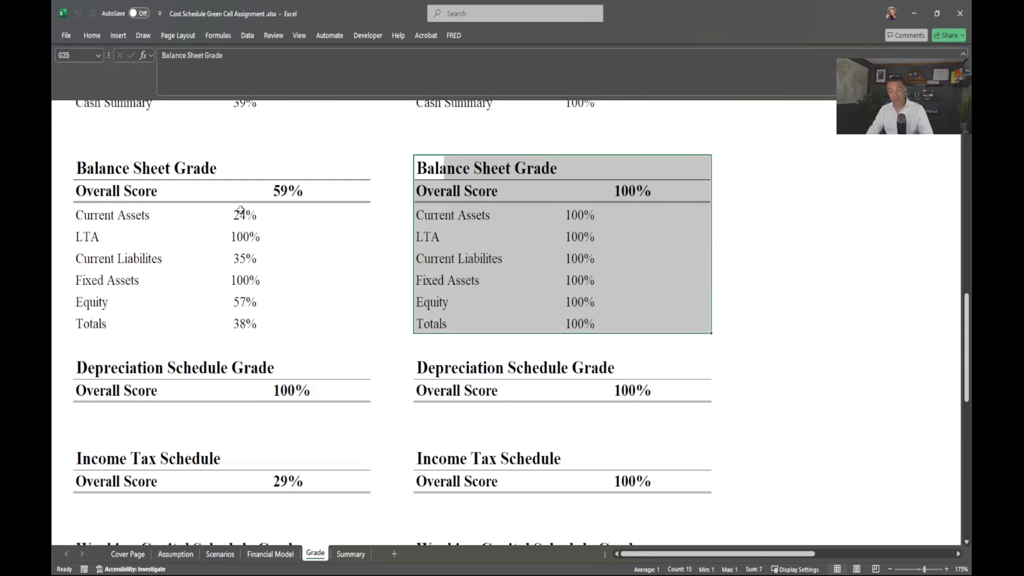
click(78, 218)
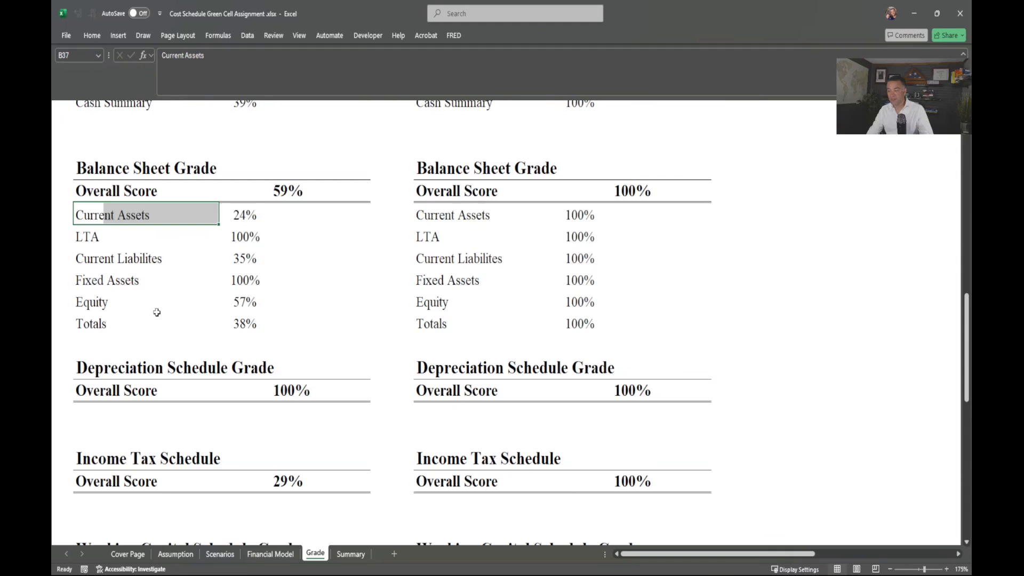
scroll(157, 312, down, 10)
scroll(157, 312, up, 12)
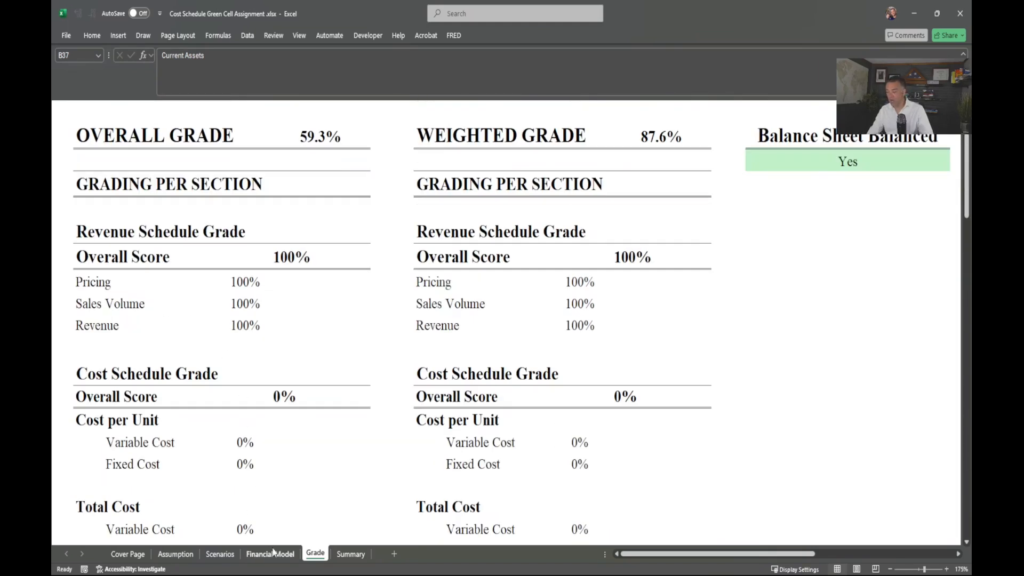
Step: On the Financial Model sheet, link J46 to the sales volume in J23 so it shows 344.5
click(255, 556)
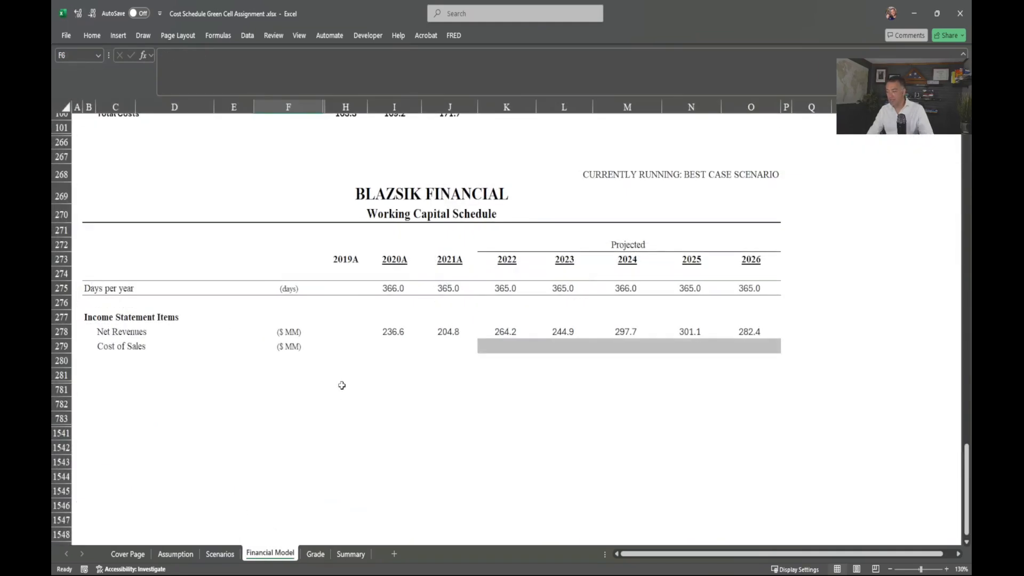
scroll(342, 385, up, 12)
scroll(342, 385, up, 11)
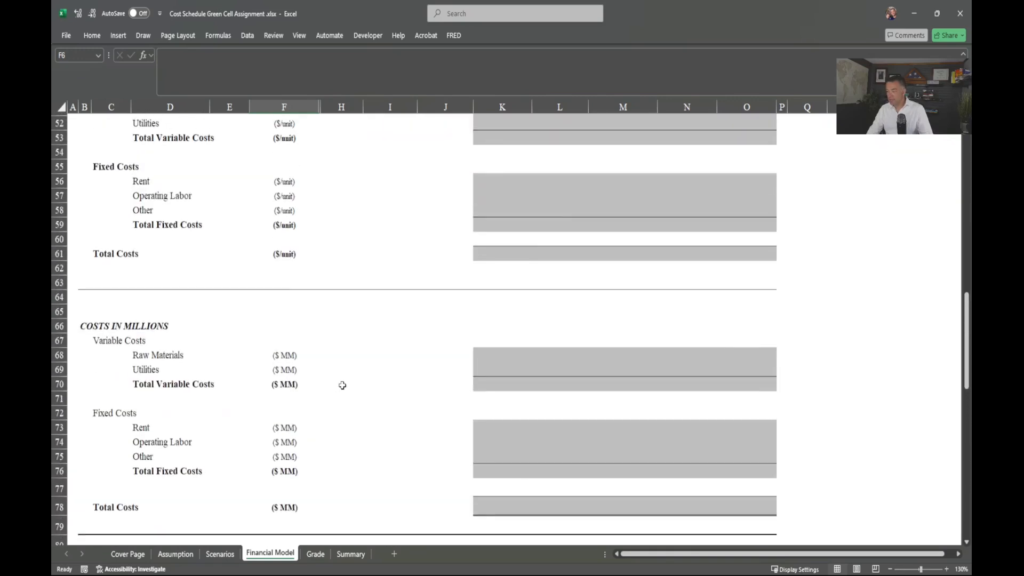
scroll(243, 304, up, 2)
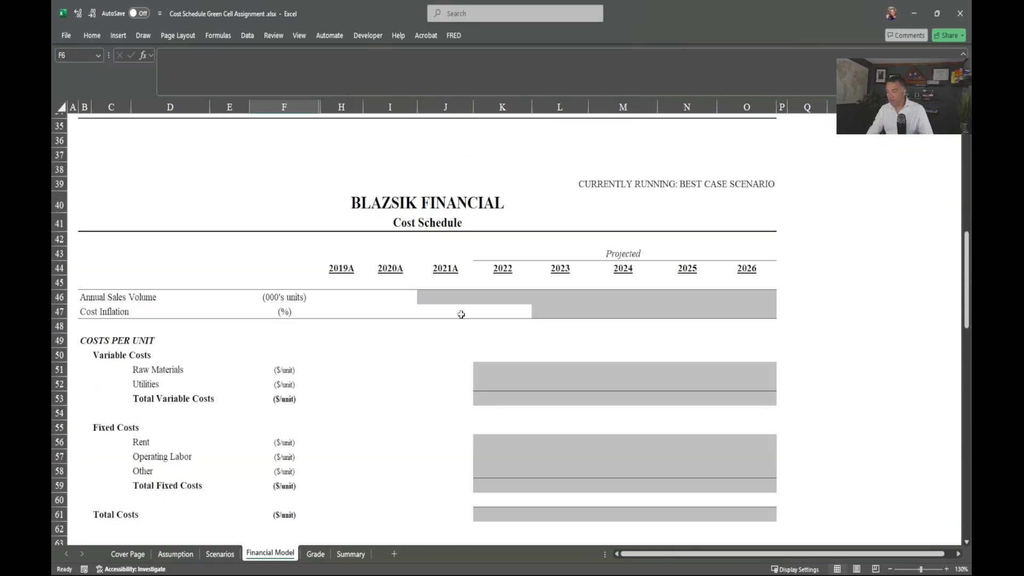
click(454, 298)
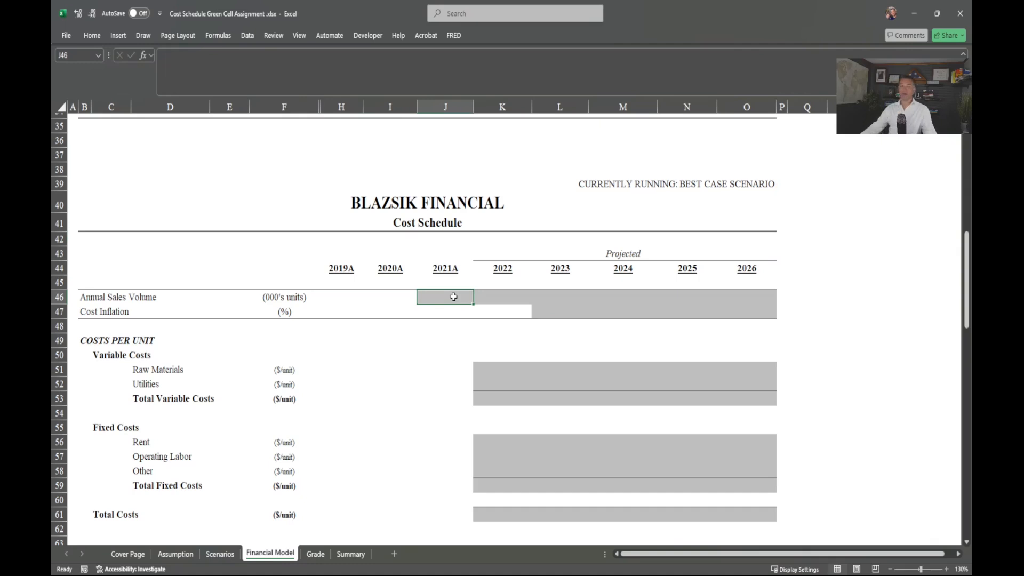
text(=)
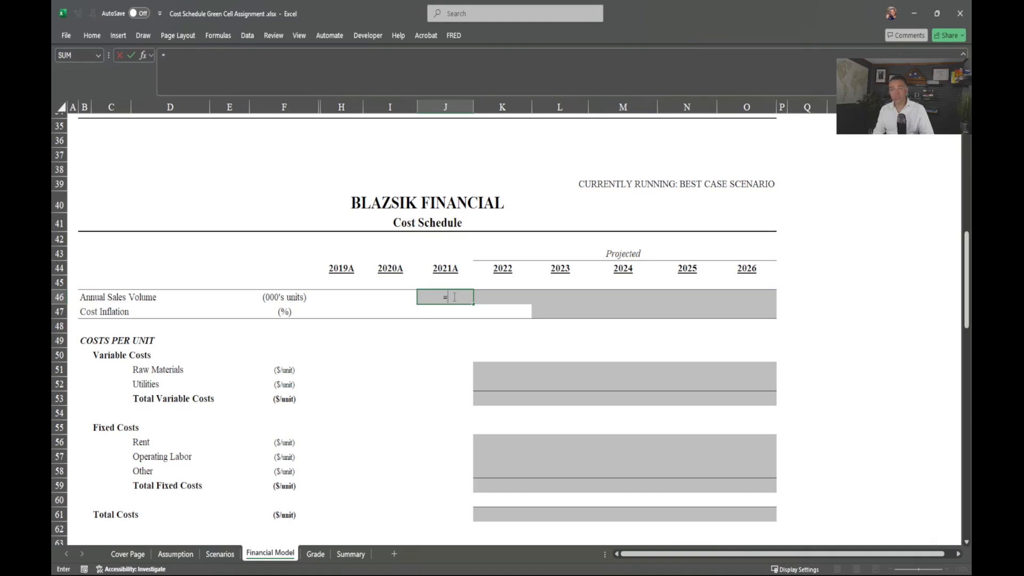
key(Up)
key(Up)
key(Up)
key(Up)
key(Up)
key(Up)
key(Up)
key(Up)
key(Up)
key(Up)
key(Up)
key(Up)
key(Up)
key(Up)
key(Up)
key(Up)
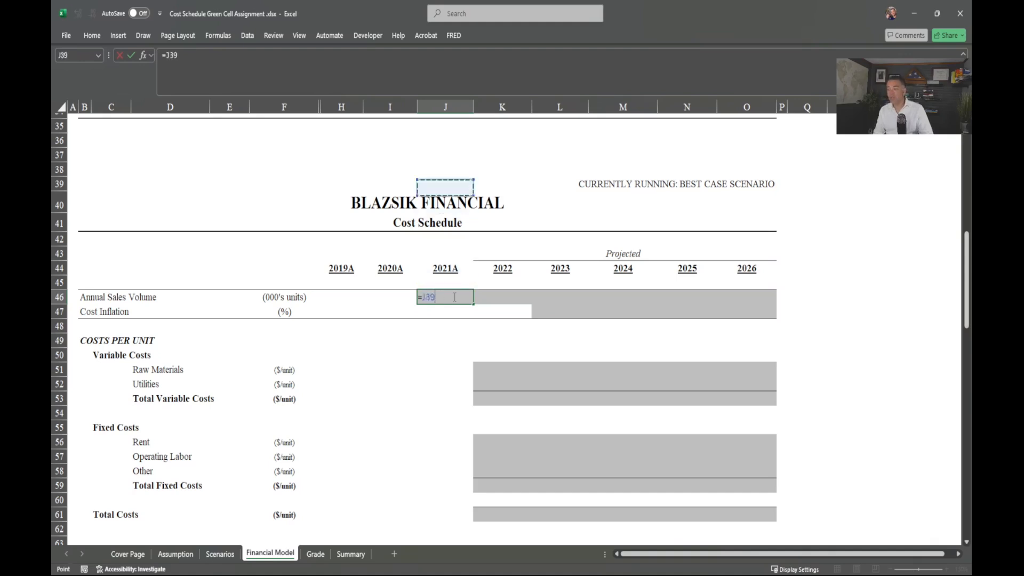
key(Up)
key(Up)
key(Up)
key(Up)
key(Up)
key(Up)
key(Up)
key(Up)
key(Up)
key(Up)
key(Up)
key(Up)
key(Up)
key(Up)
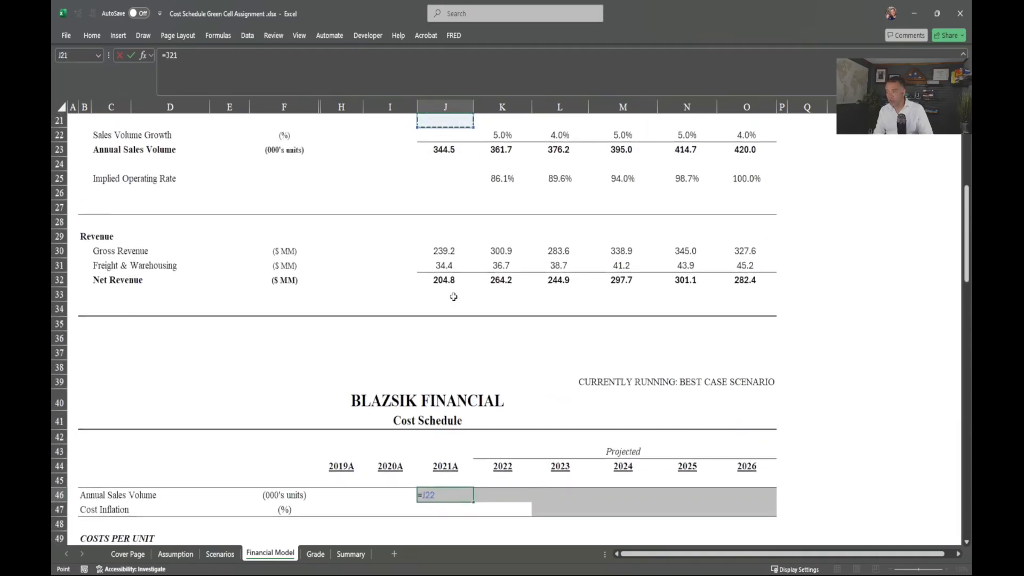
key(Down)
key(Down)
key(Down)
key(Down)
key(Down)
key(Down)
key(Down)
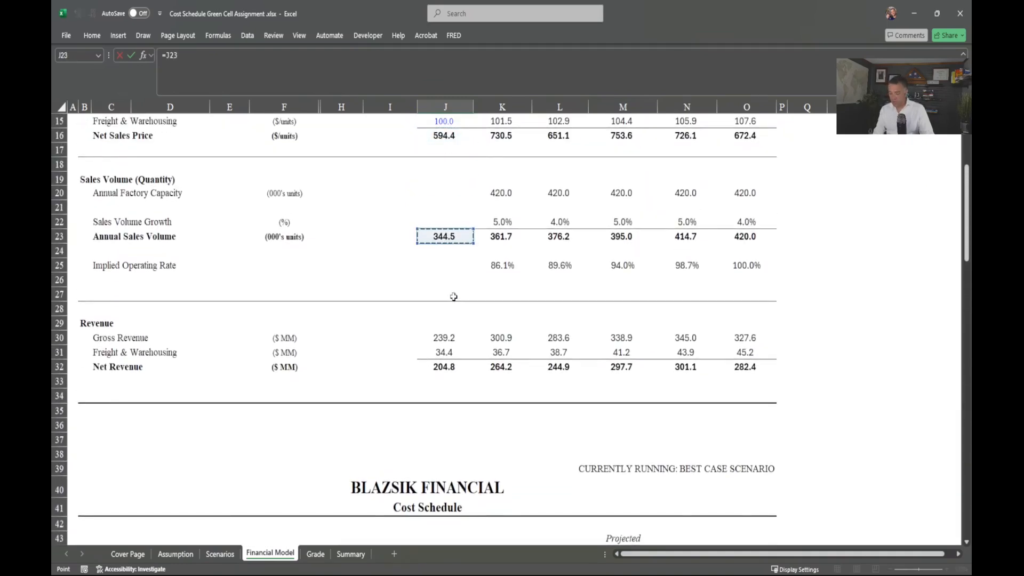
key(Return)
key(Return)
Step: Fill the J46 sales volume link across row 46 through 2026, ending at 420.0
key(Down)
key(Down)
key(Down)
key(Up)
key(Up)
key(Up)
key(Up)
key(Up)
key(Up)
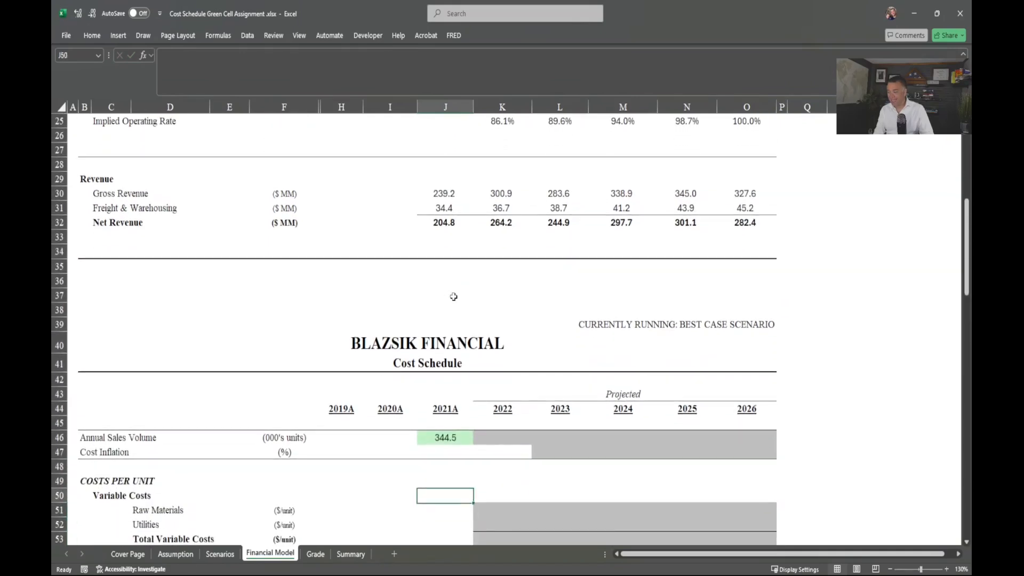
key(shift+Right)
key(shift+Right)
key(shift+Right)
key(shift+Right)
key(shift+Right)
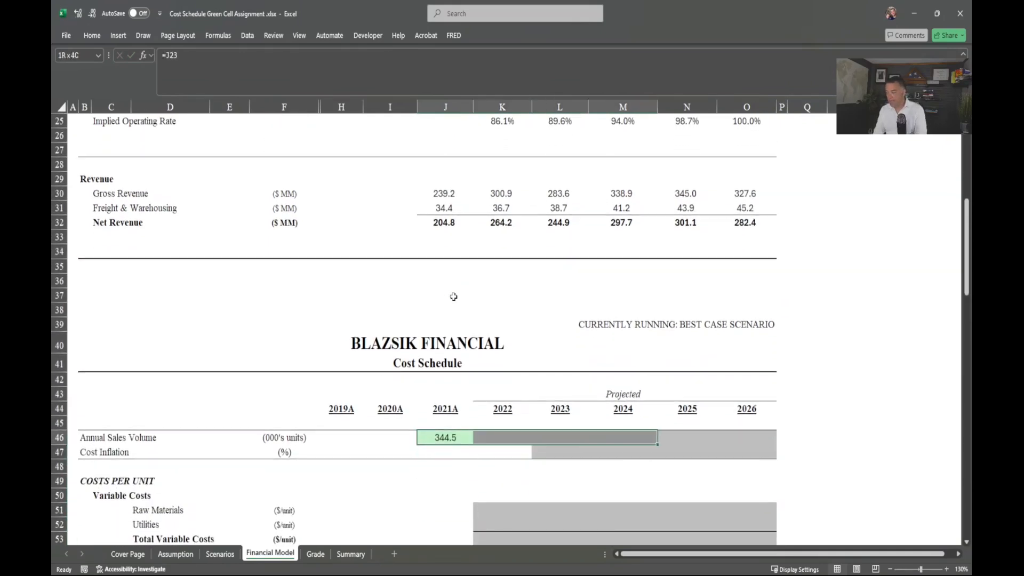
key(ctrl+r)
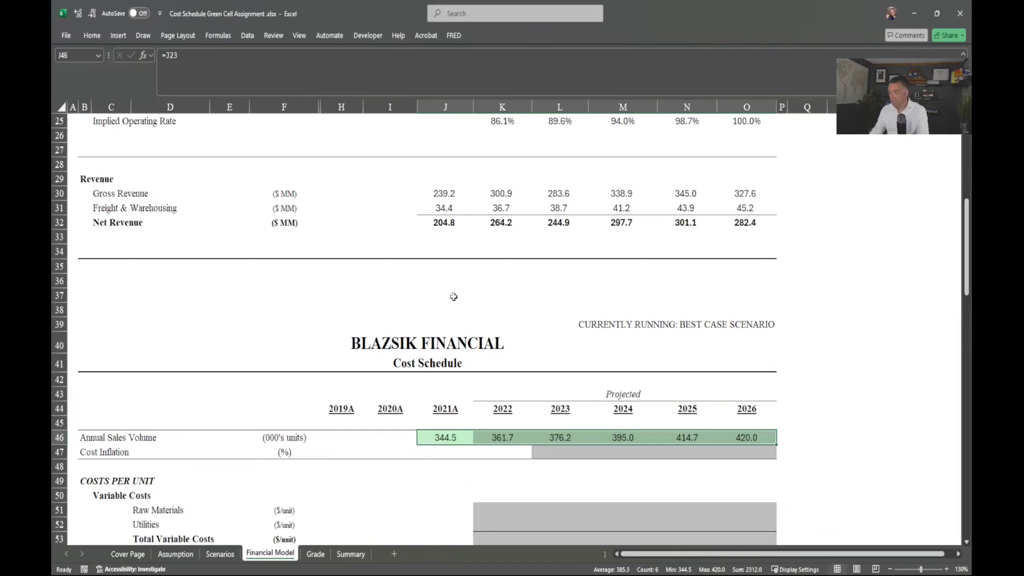
scroll(465, 442, down, 1)
scroll(465, 441, down, 1)
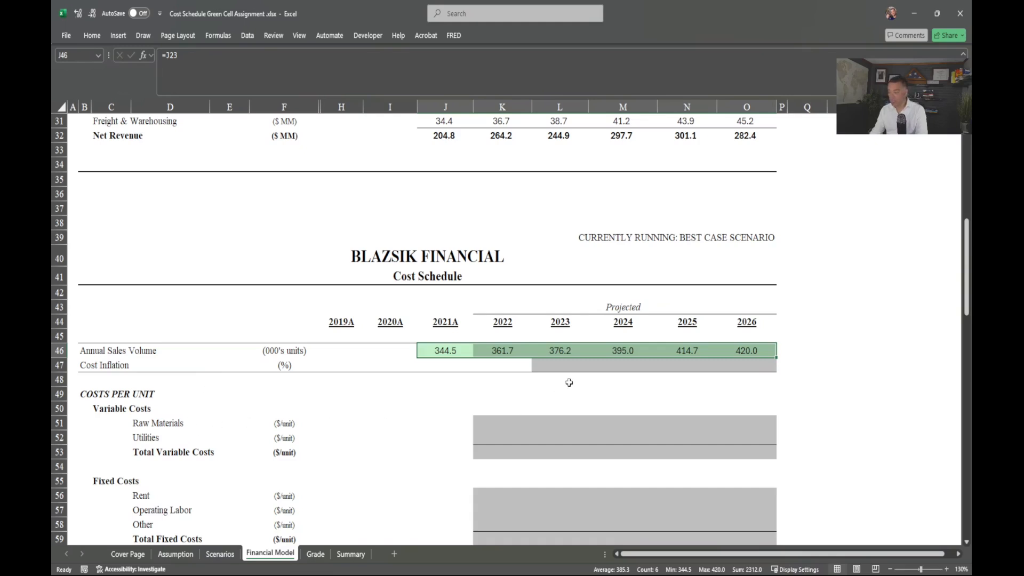
click(564, 364)
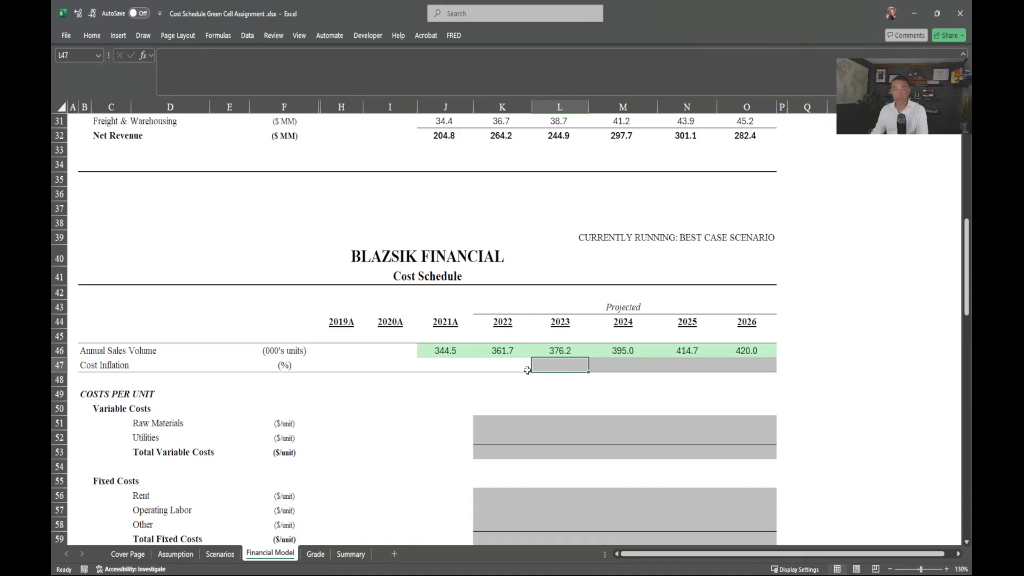
Step: Link L47 to L14 and fill right, giving Cost Inflation 1.4%, 1.4%, 1.5%, 1.6%
text(=)
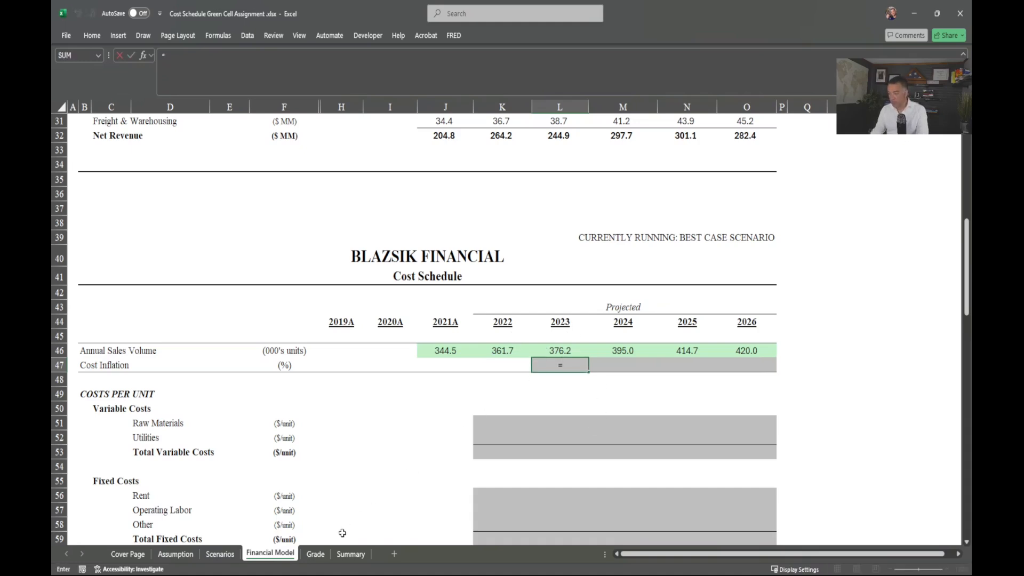
scroll(529, 434, up, 8)
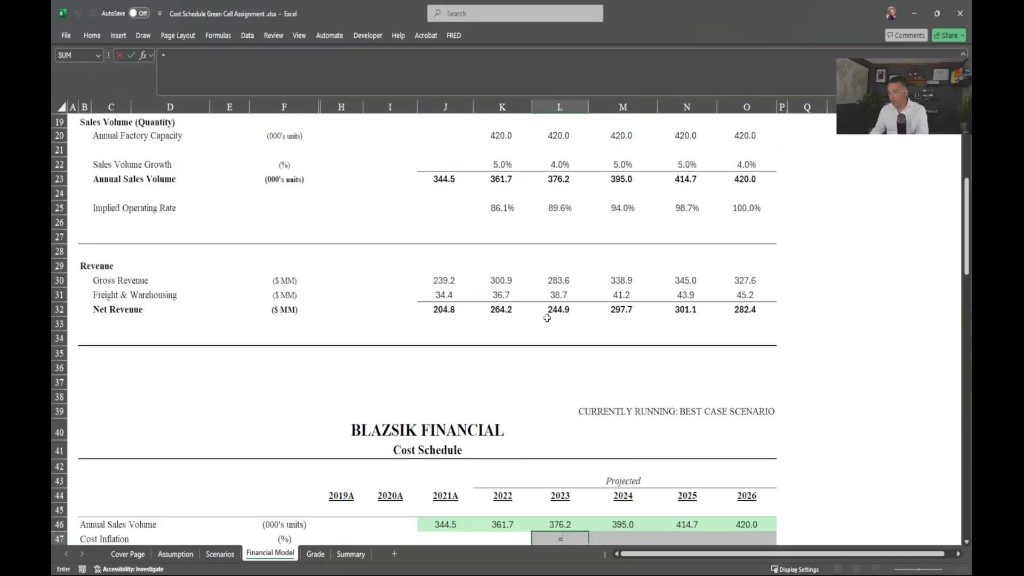
click(551, 226)
key(ctrl+Return)
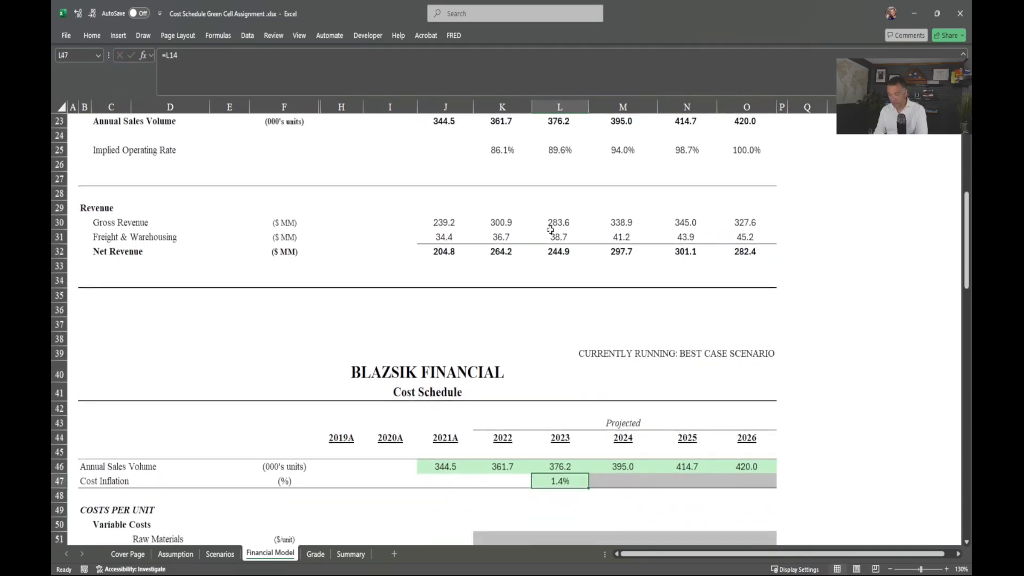
key(shift+Right)
key(shift+Right)
key(shift+Right)
key(ctrl+r)
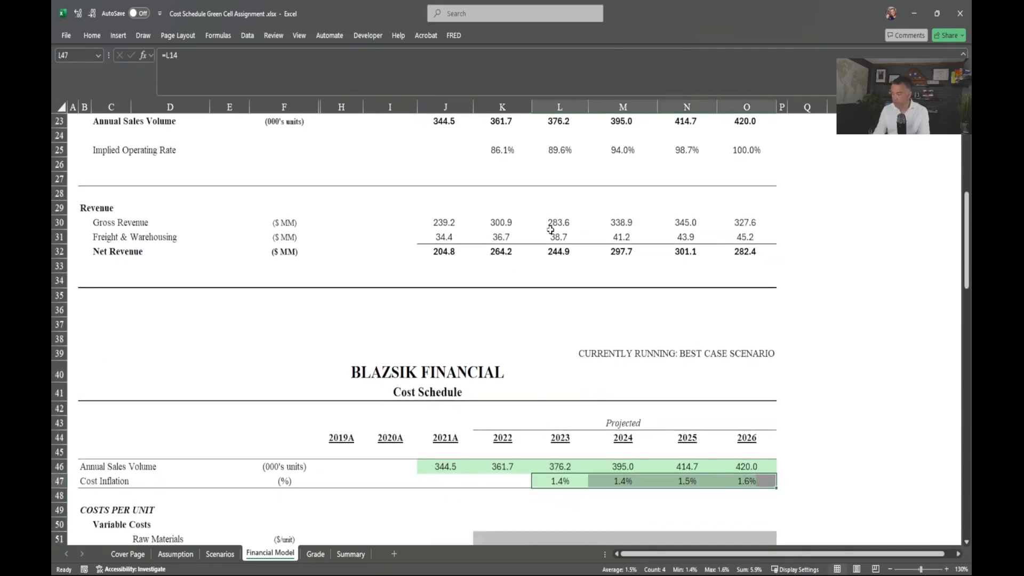
scroll(448, 393, down, 7)
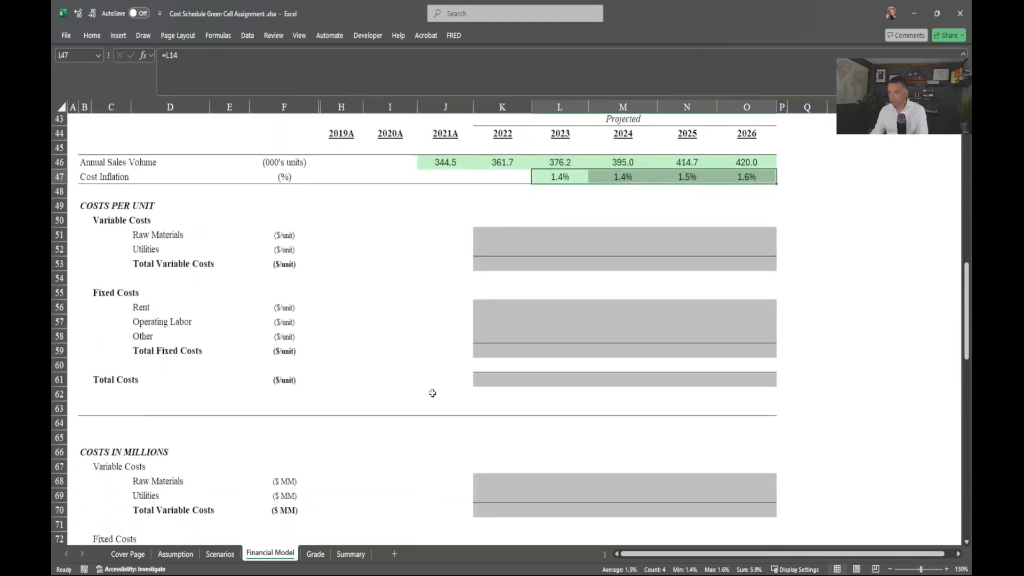
scroll(432, 393, down, 1)
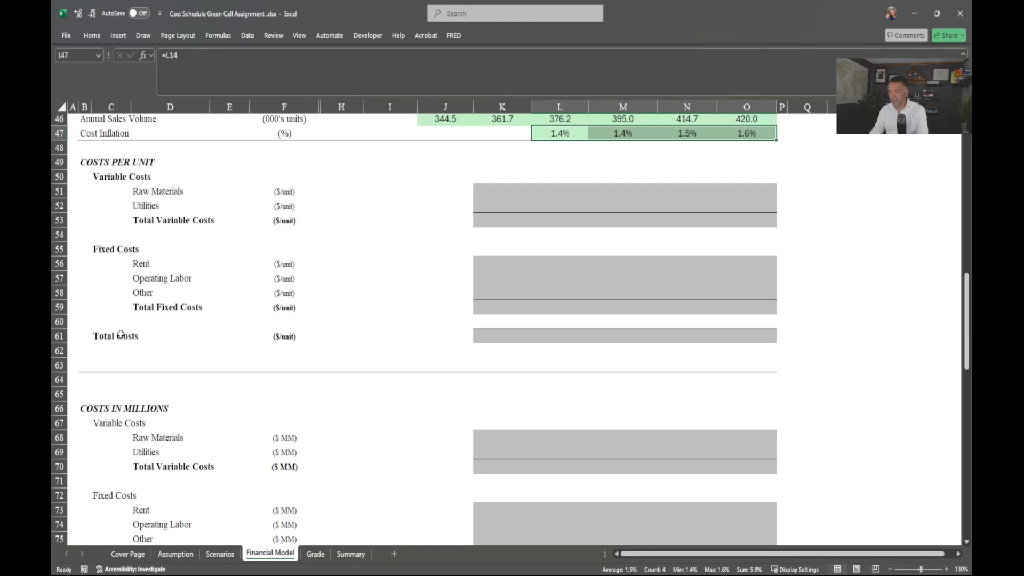
scroll(119, 333, down, 2)
scroll(119, 335, down, 2)
drag(88, 278, 310, 468)
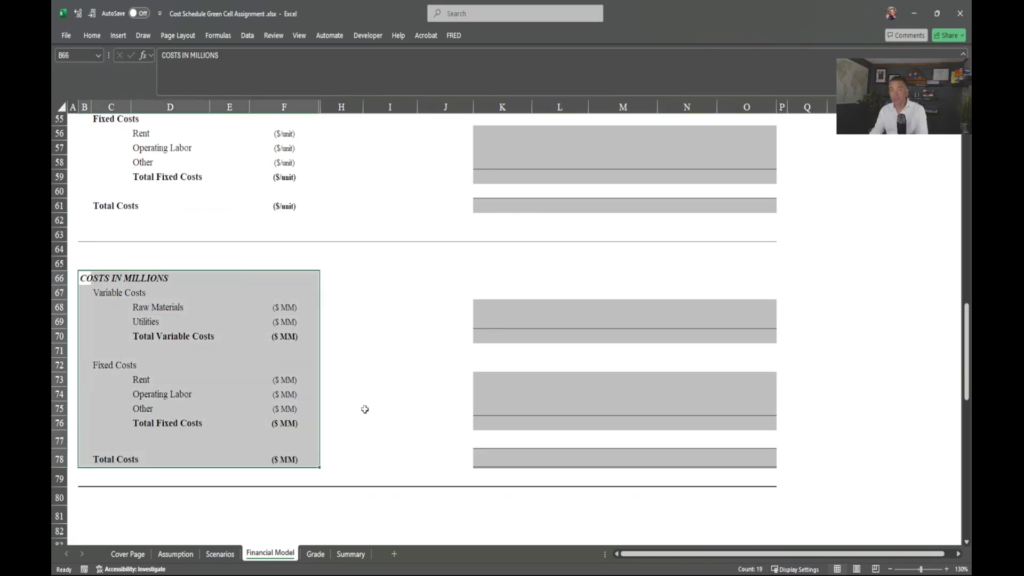
scroll(299, 457, down, 4)
scroll(299, 457, up, 2)
scroll(300, 457, up, 7)
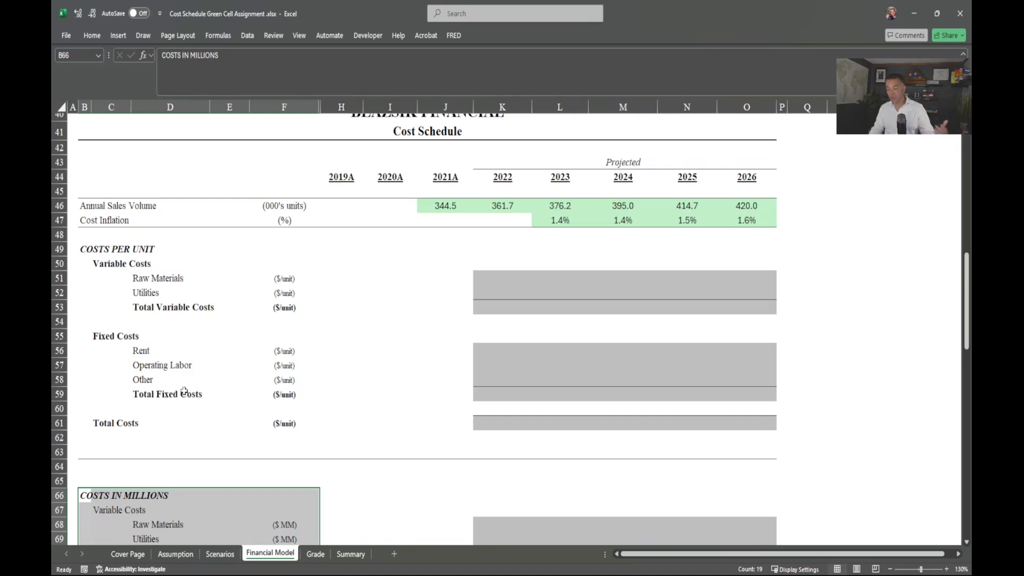
Step: Deselect the Costs in Millions block by clicking D60 and scroll the sheet briefly
click(200, 406)
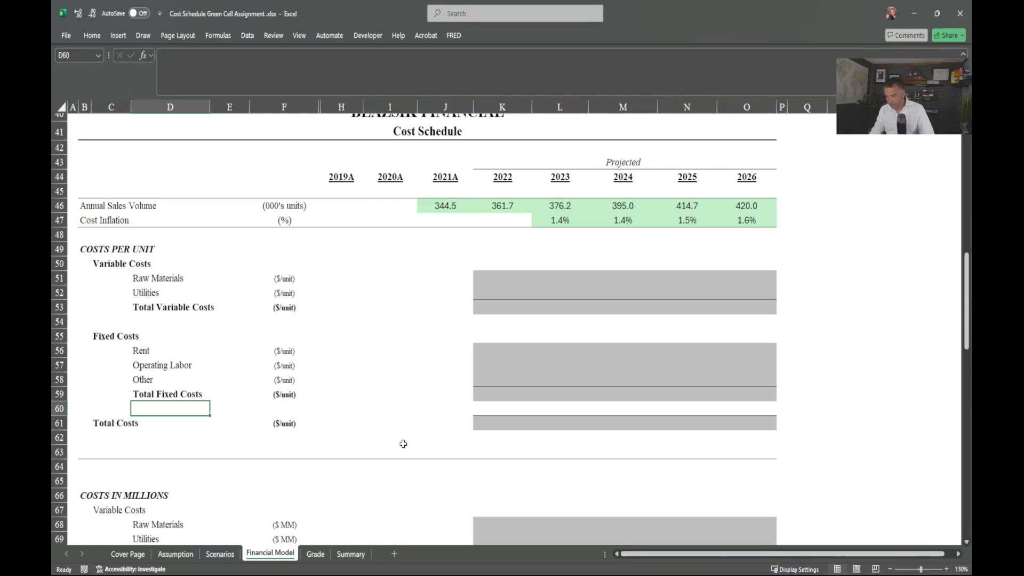
scroll(403, 444, down, 1)
scroll(402, 444, up, 1)
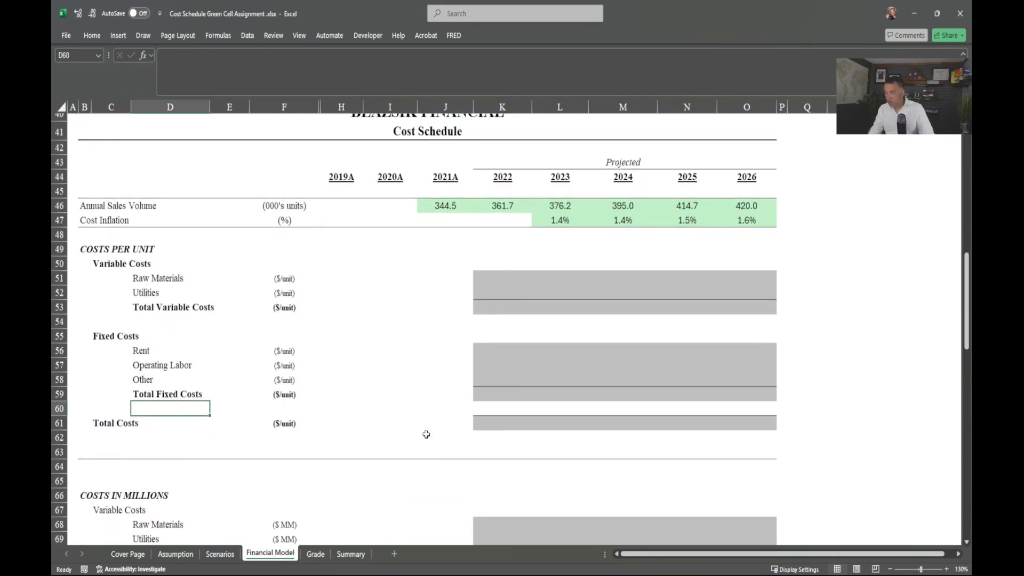
Step: On Assumption, highlight the 2022 cost inputs, their per-unit and MM units, and inflation bases
click(162, 553)
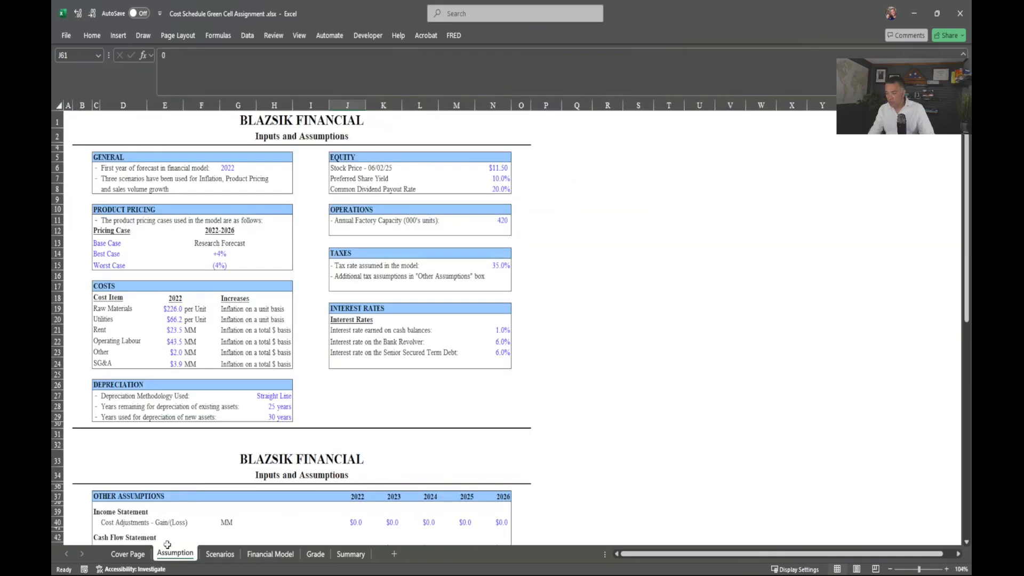
drag(177, 309, 178, 365)
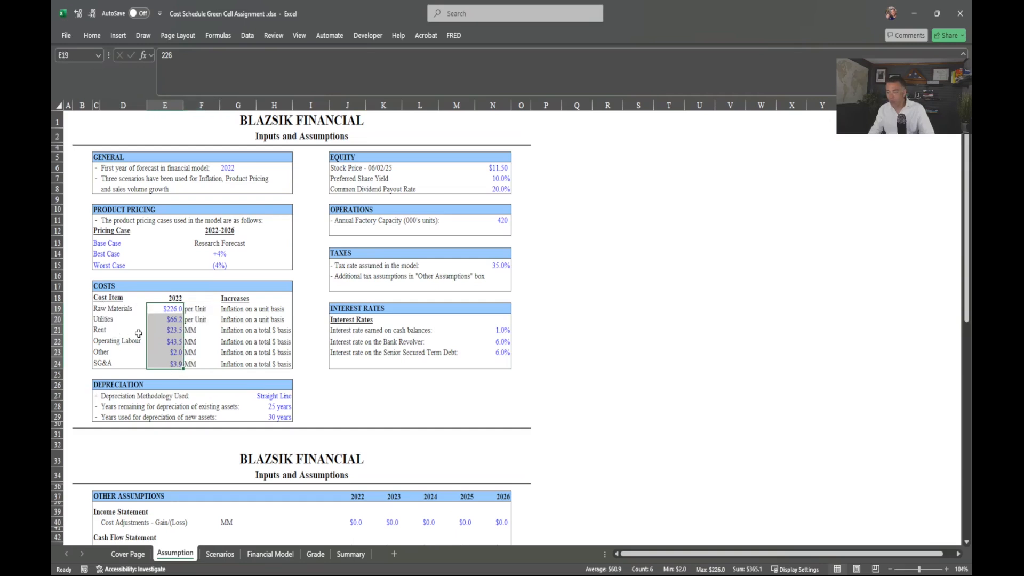
drag(115, 311, 157, 316)
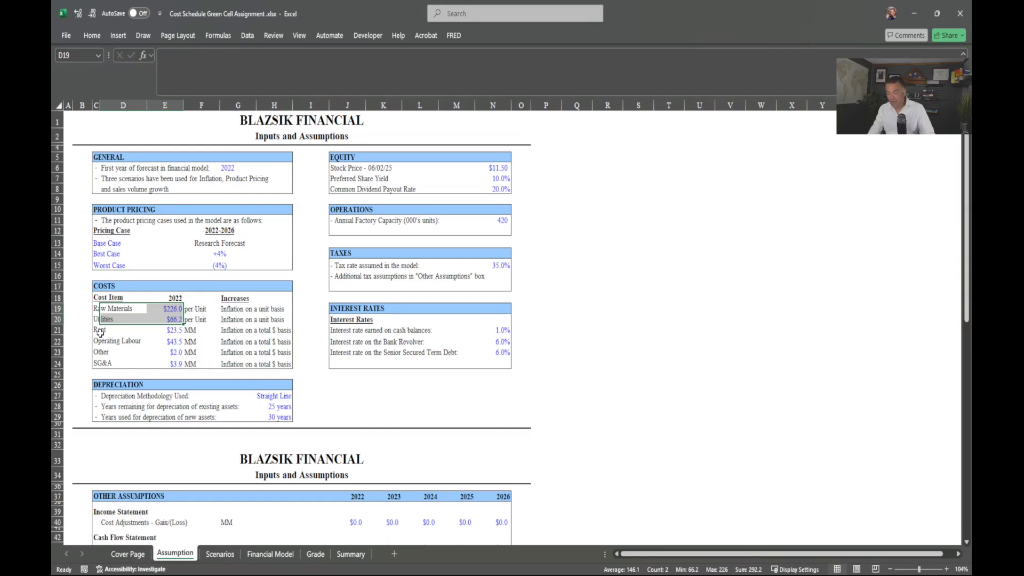
drag(98, 332, 101, 362)
drag(184, 331, 196, 362)
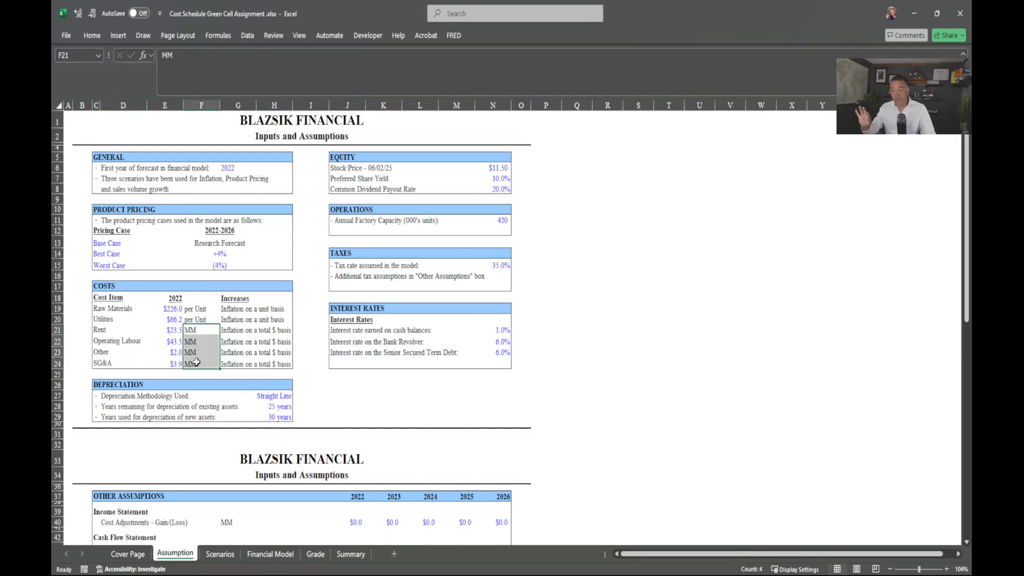
click(193, 310)
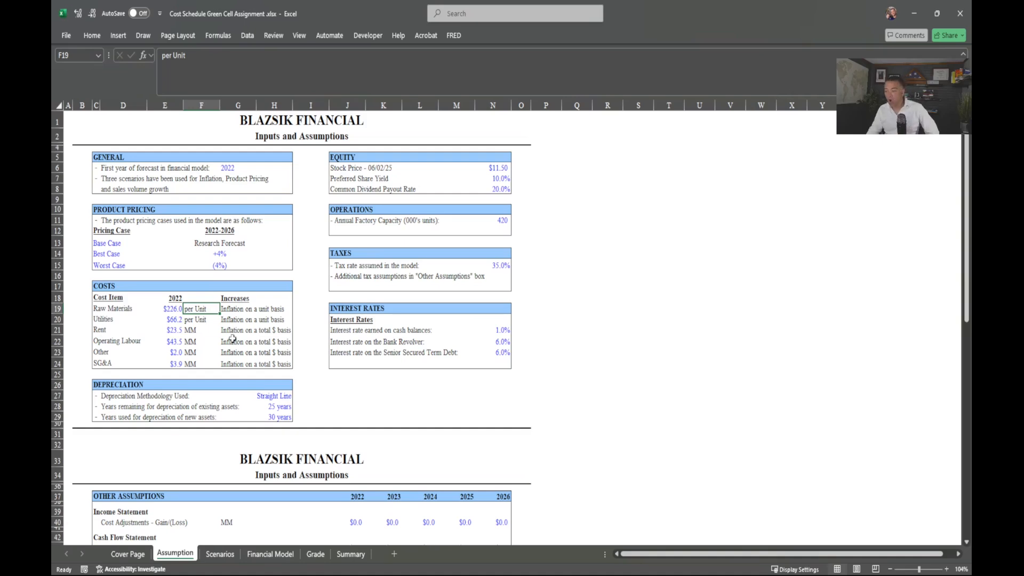
drag(229, 311, 281, 359)
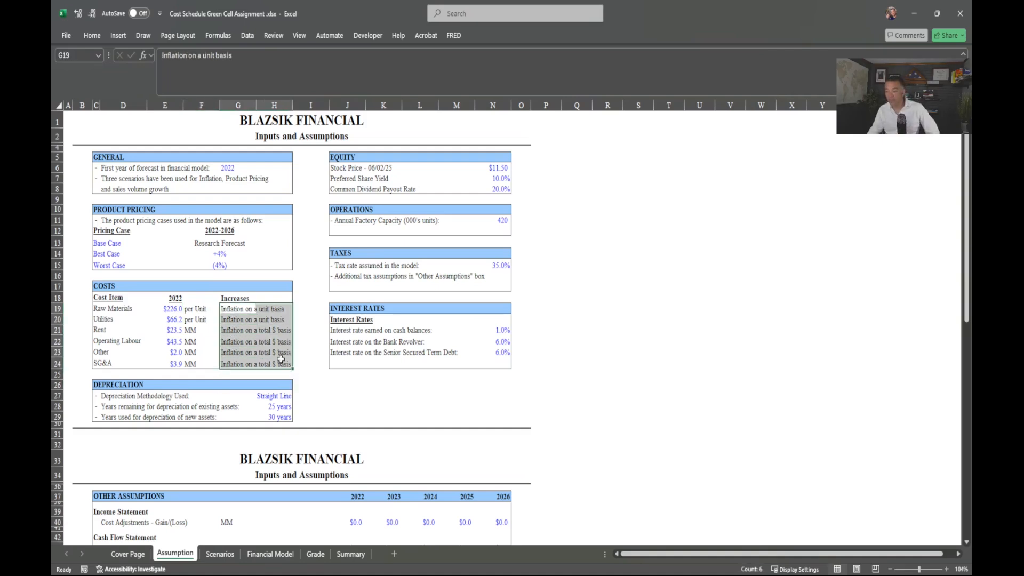
click(252, 559)
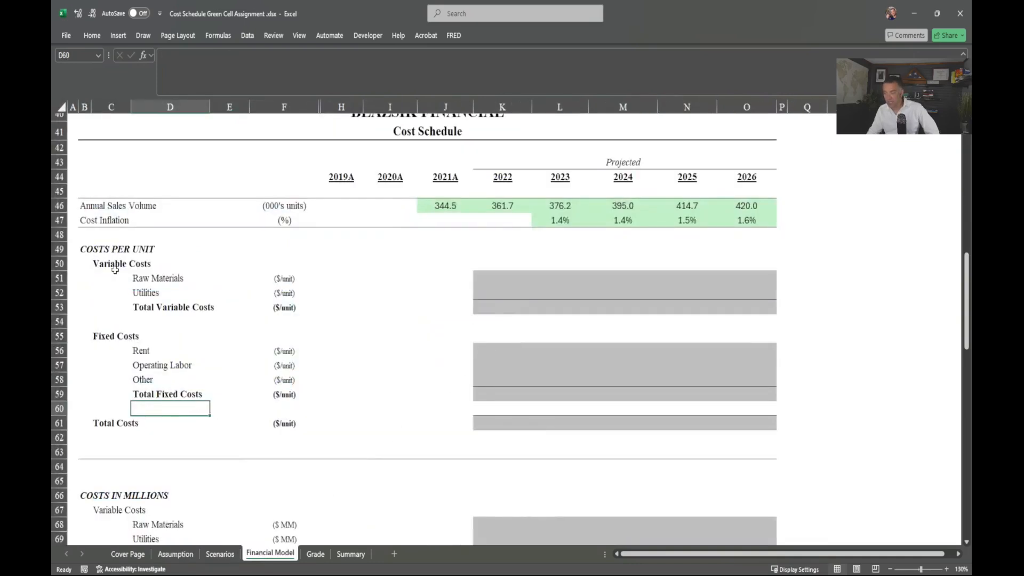
click(148, 282)
click(146, 292)
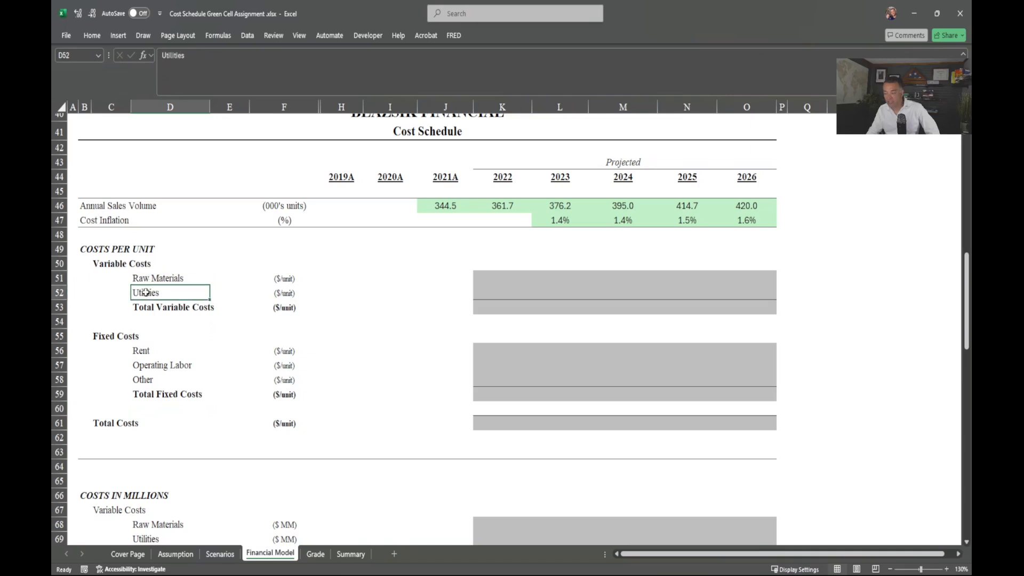
click(294, 278)
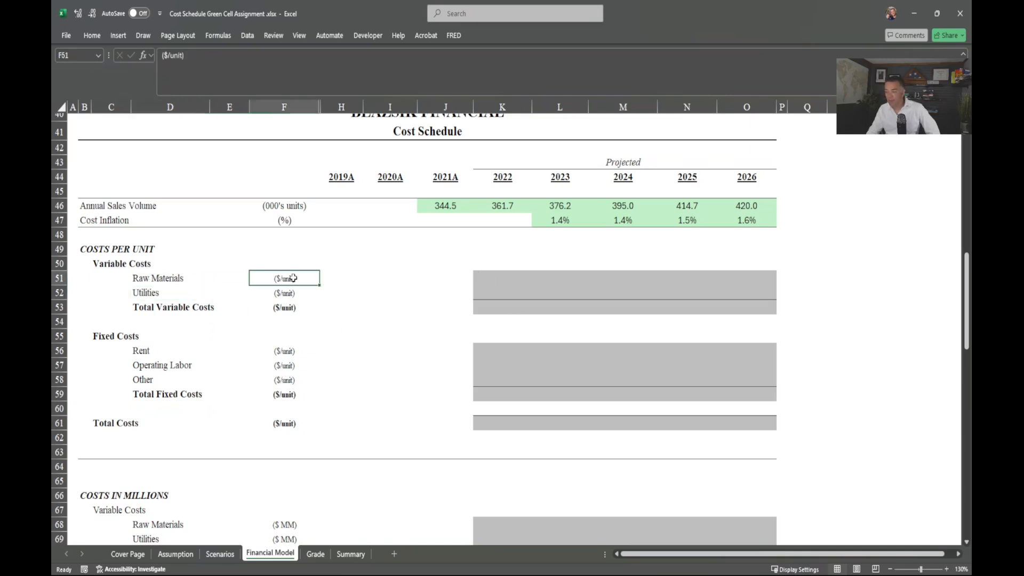
scroll(331, 511, down, 1)
drag(292, 481, 291, 495)
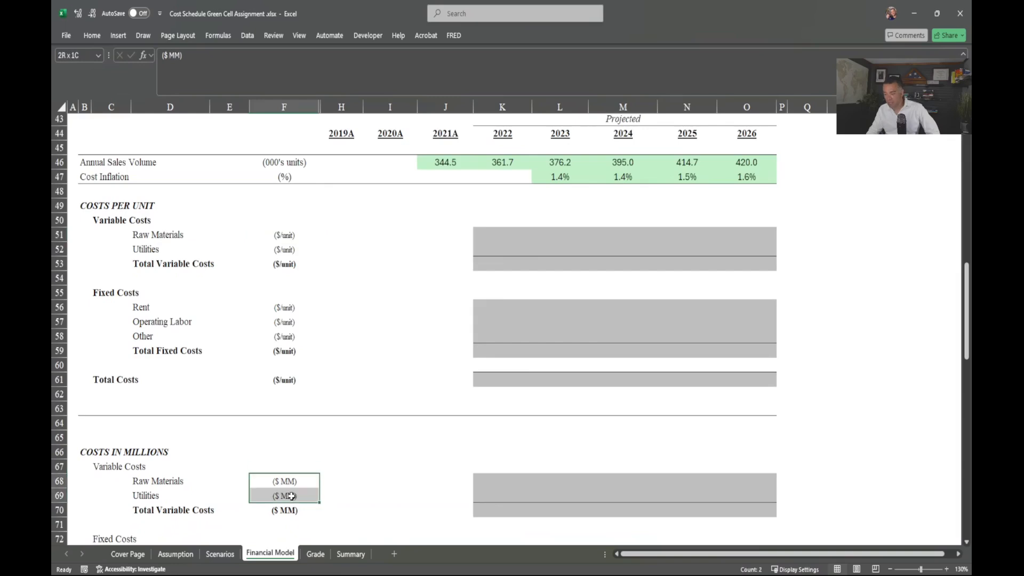
click(176, 554)
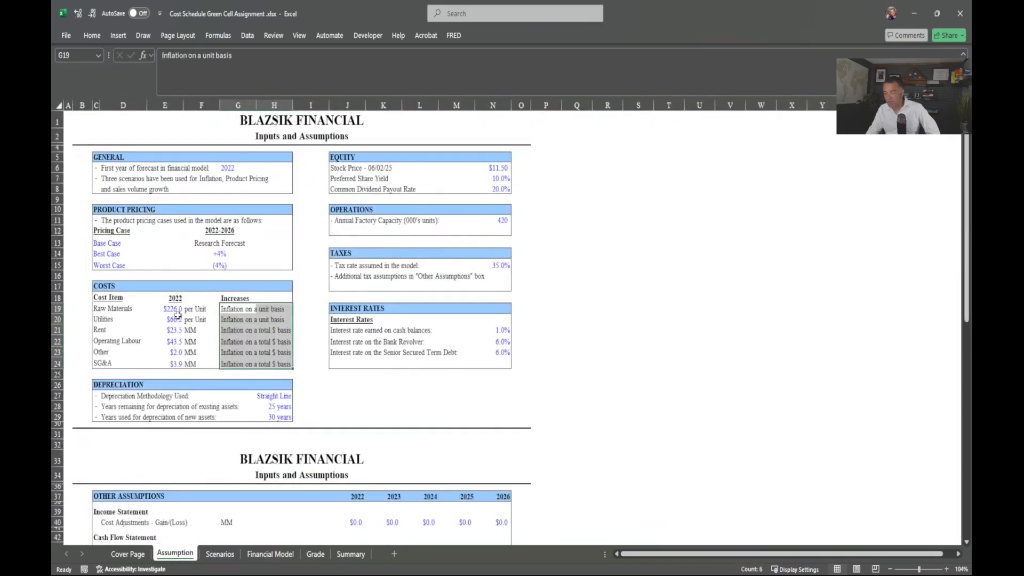
drag(194, 309, 195, 320)
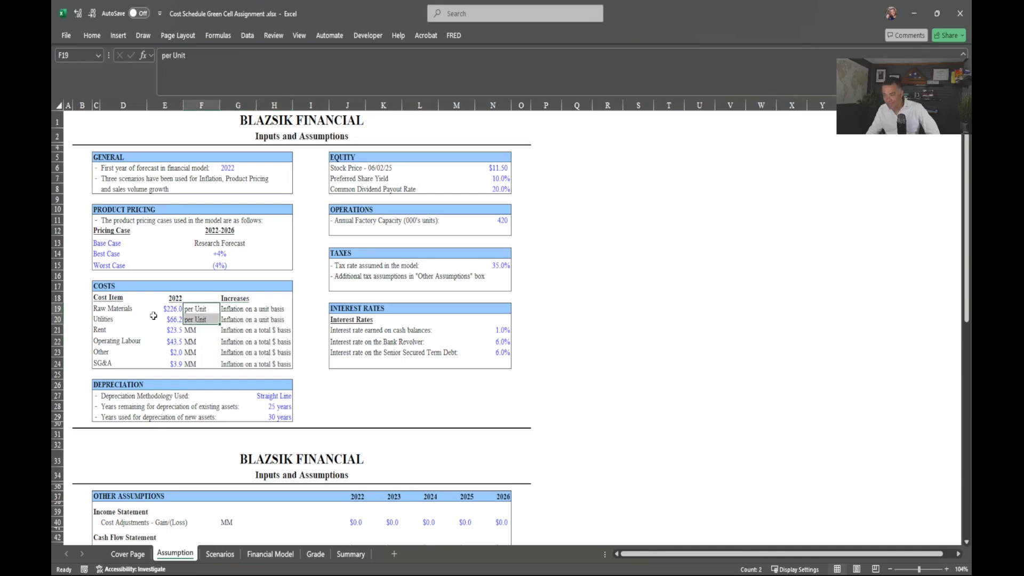
click(264, 554)
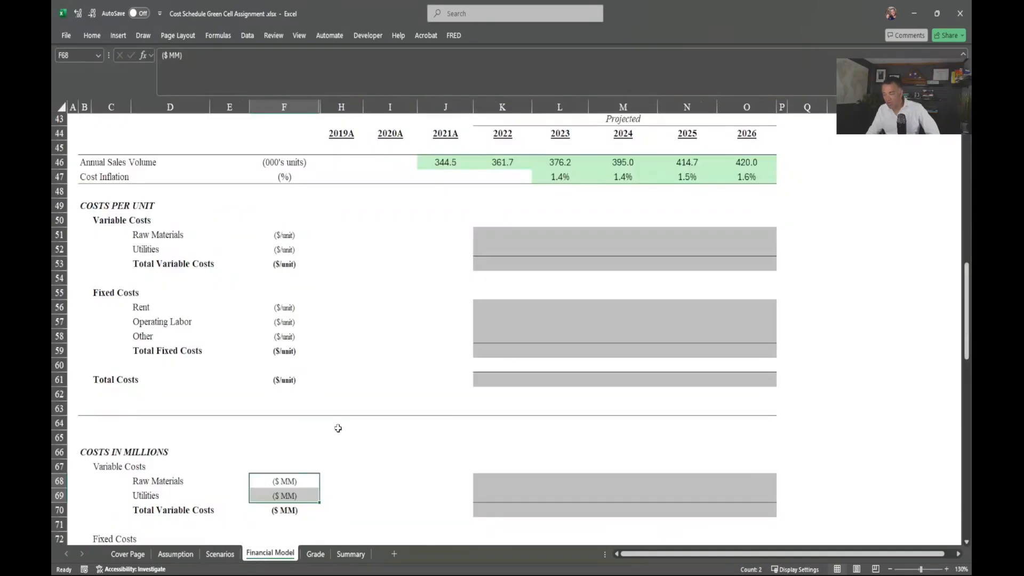
drag(150, 236, 143, 249)
drag(283, 237, 283, 249)
Step: Link 2022 Raw Materials K51 to Assumption!E19 and copy down to Utilities (226.0, 66.2)
click(489, 231)
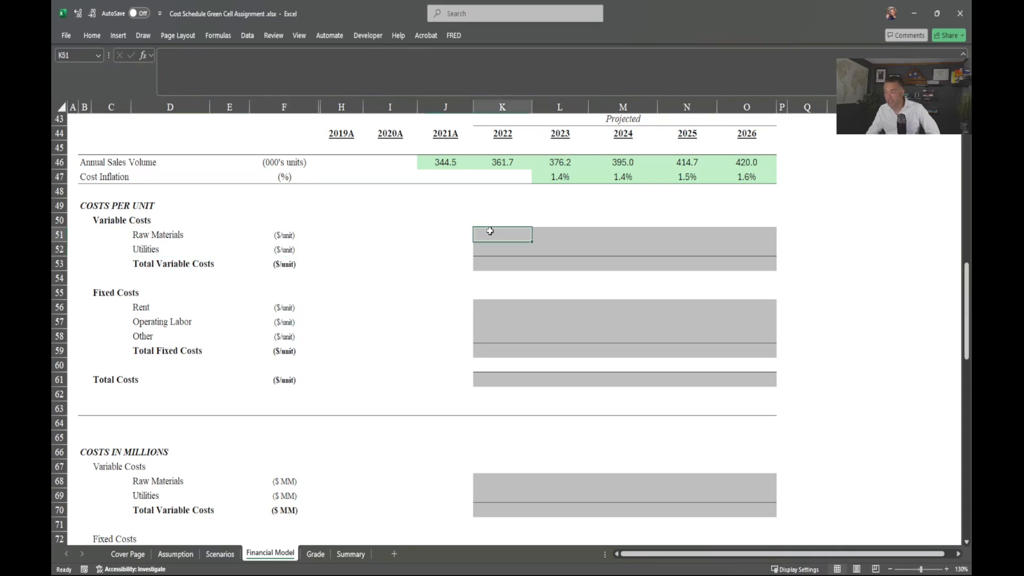
text(=)
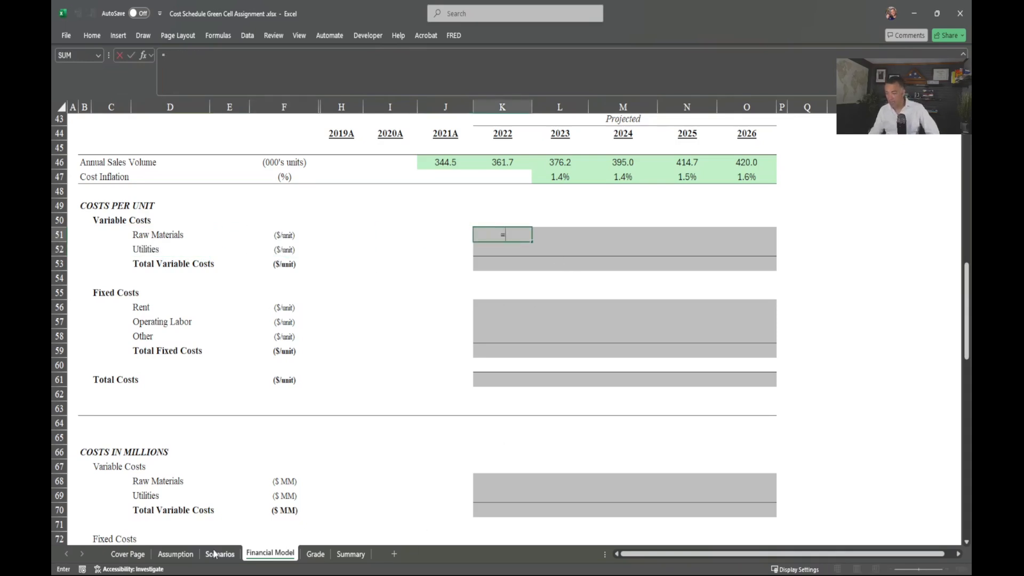
click(184, 557)
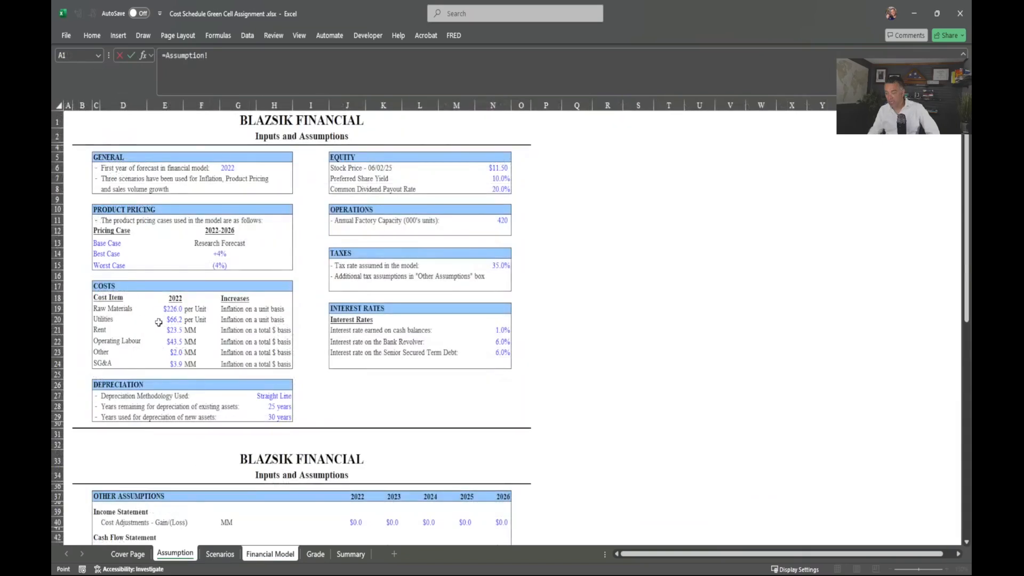
click(169, 309)
key(ctrl+Return)
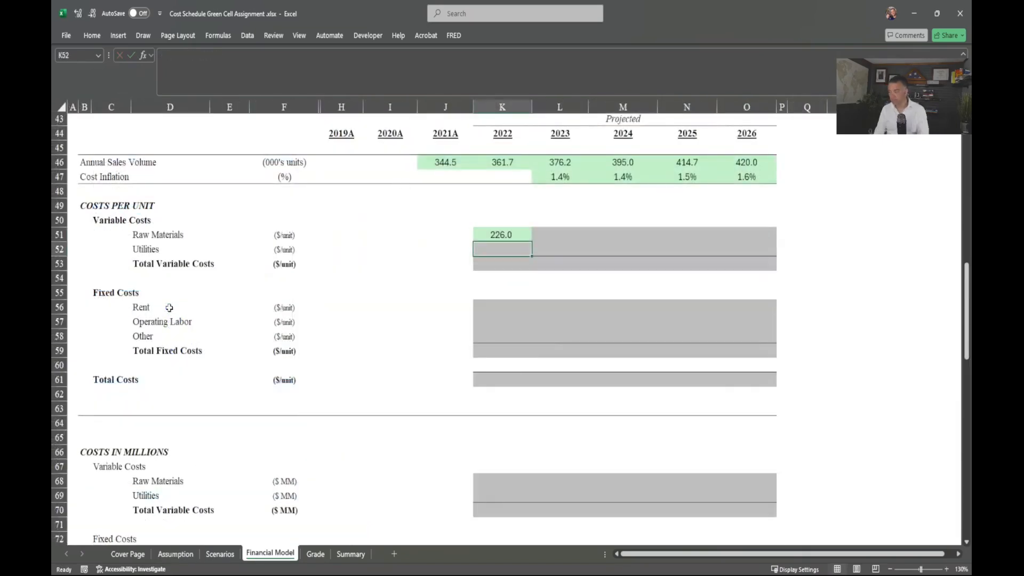
key(shift+Down)
key(ctrl+d)
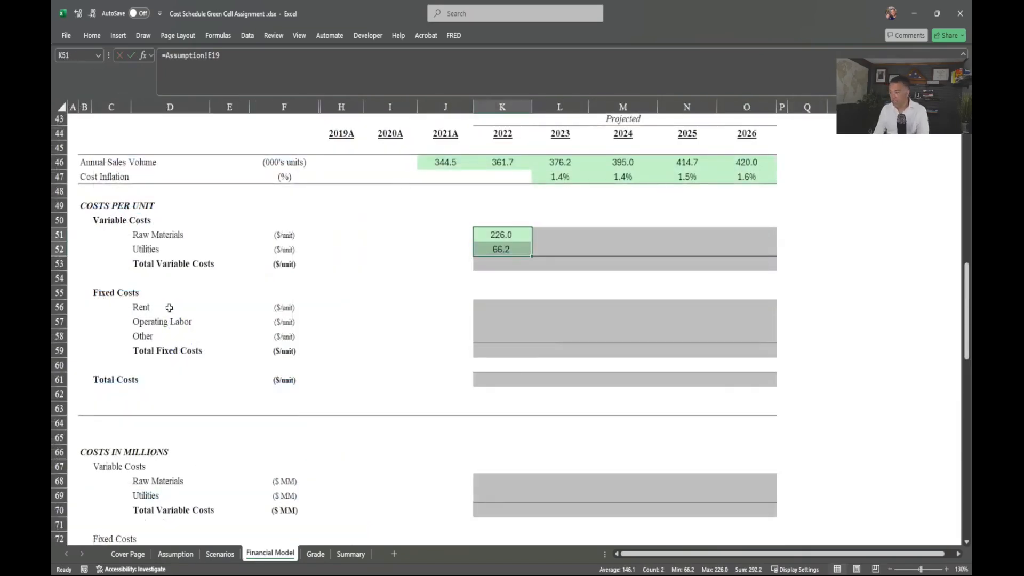
Step: AutoSum the 2022 Total Variable Costs in K53 to 292.2
key(Down)
key(Down)
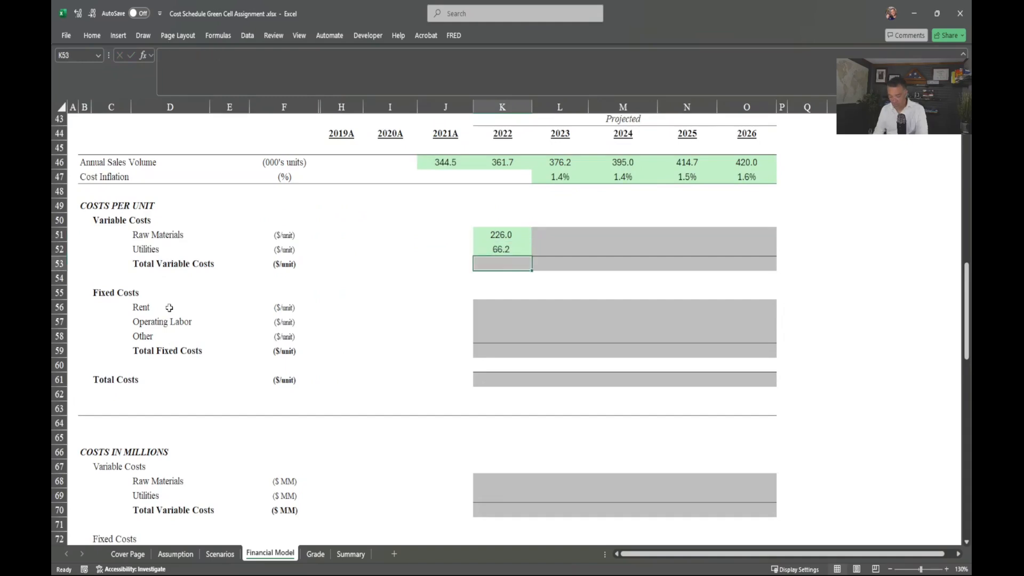
key(alt+equal)
key(Return)
key(Up)
key(Up)
key(Up)
key(Up)
key(Down)
key(Down)
key(Down)
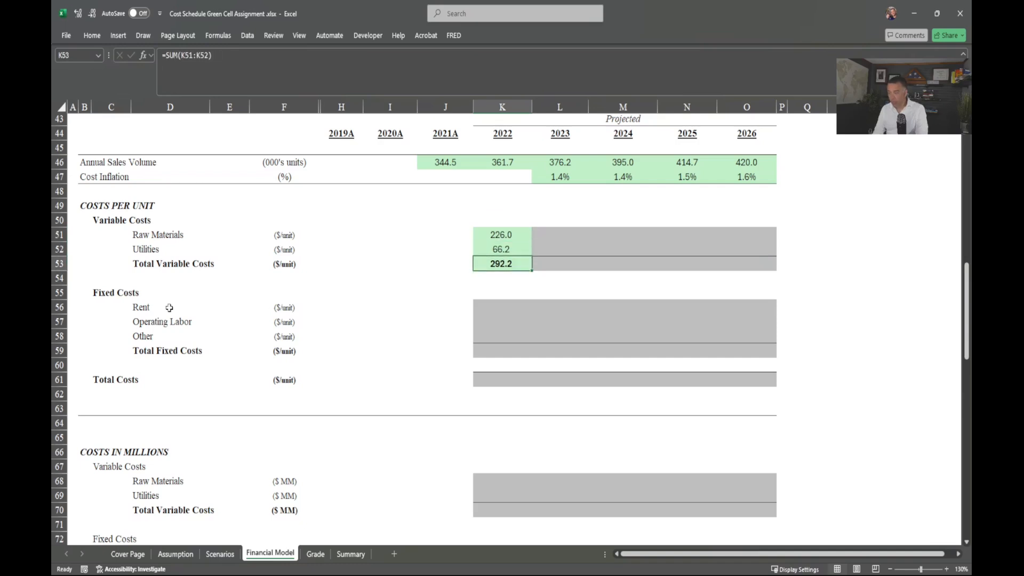
key(Up)
key(Up)
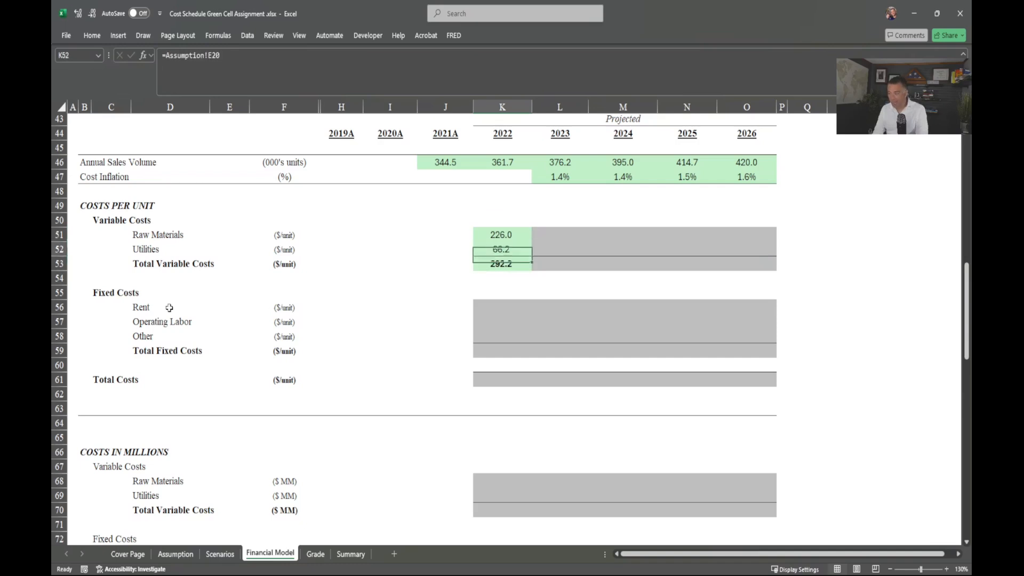
key(Right)
Step: Enter =K51*(1+L$47) in L51 to inflate the 2023 Raw Materials cost
text(=)
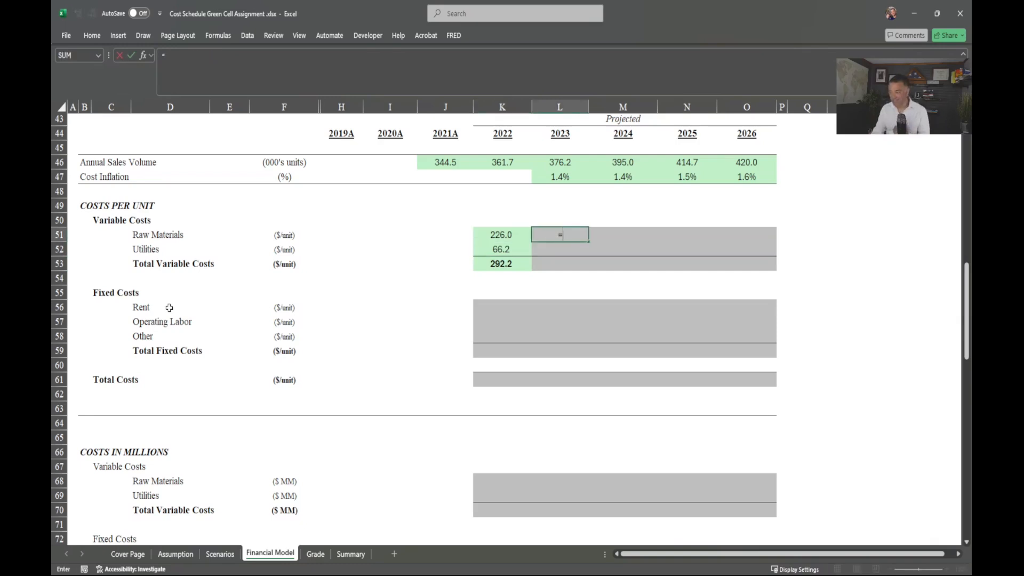
click(492, 230)
text(*(1+)
key(Up)
key(Up)
key(Up)
key(Up)
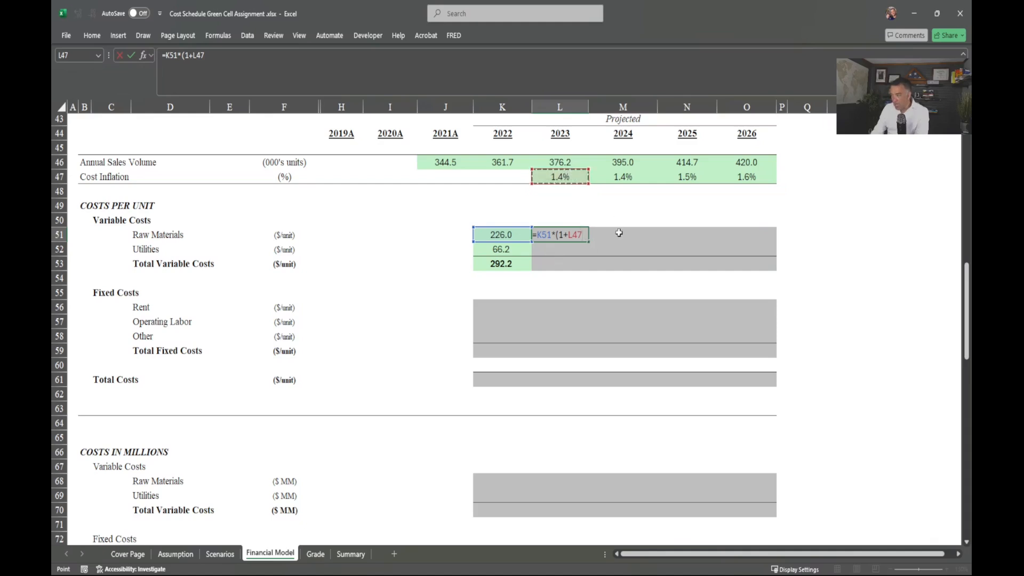
scroll(619, 233, up, 1)
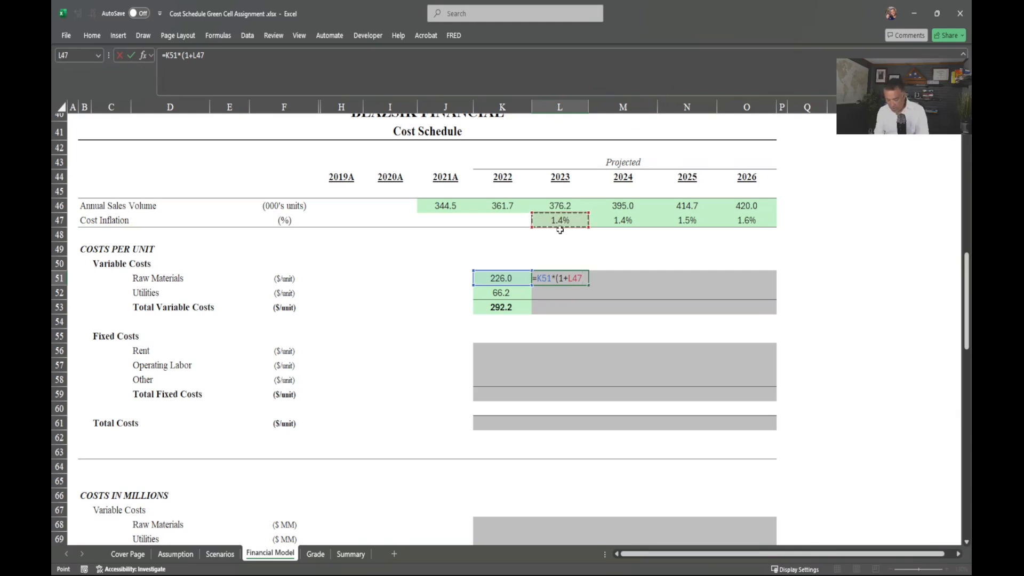
key(F4)
key(F4)
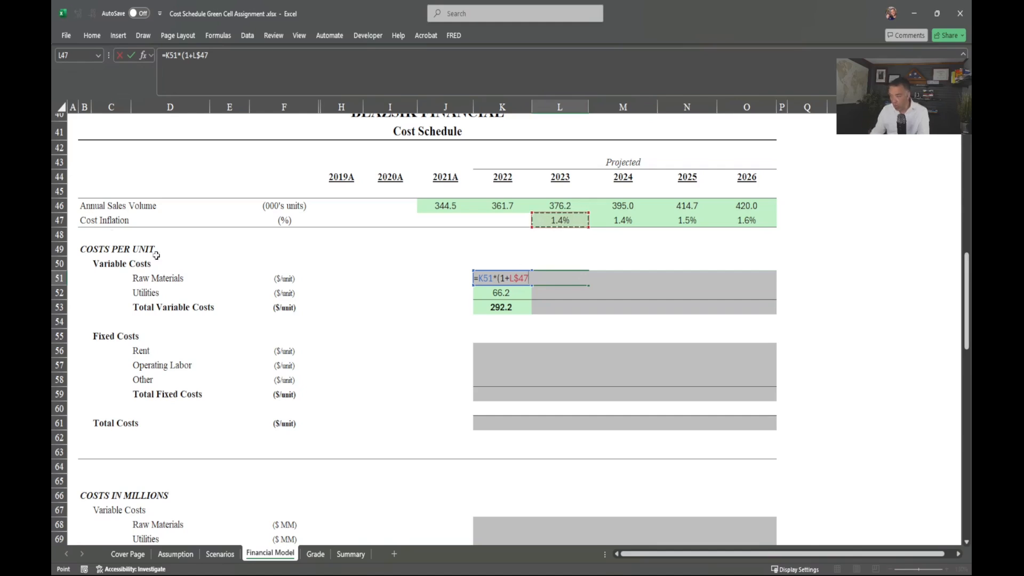
key(Return)
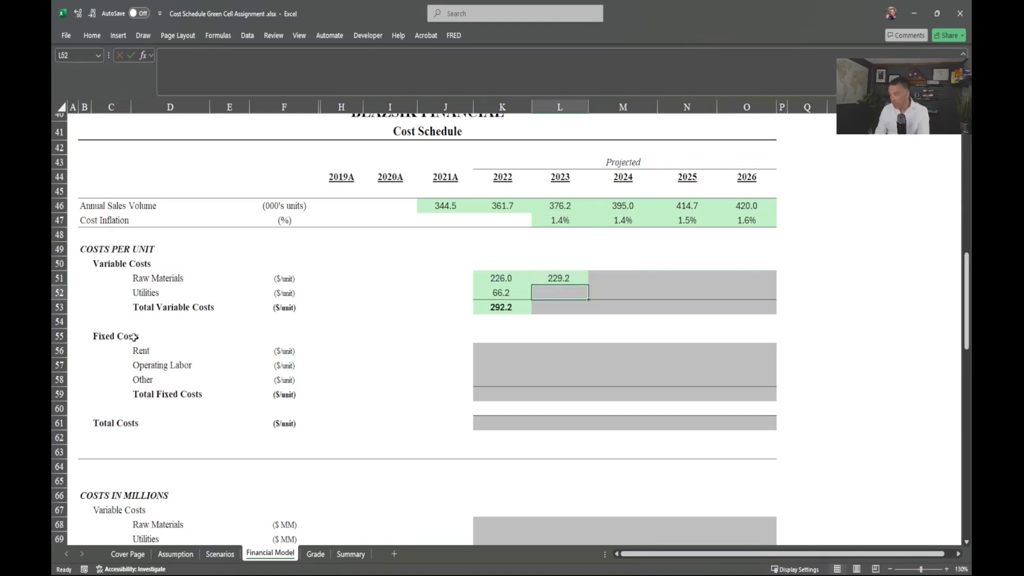
Step: Fill the inflation formula across L51:O52 for Raw Materials and Utilities, and verify the Utilities formulas
key(Up)
key(shift+Right)
key(shift+Right)
key(shift+Right)
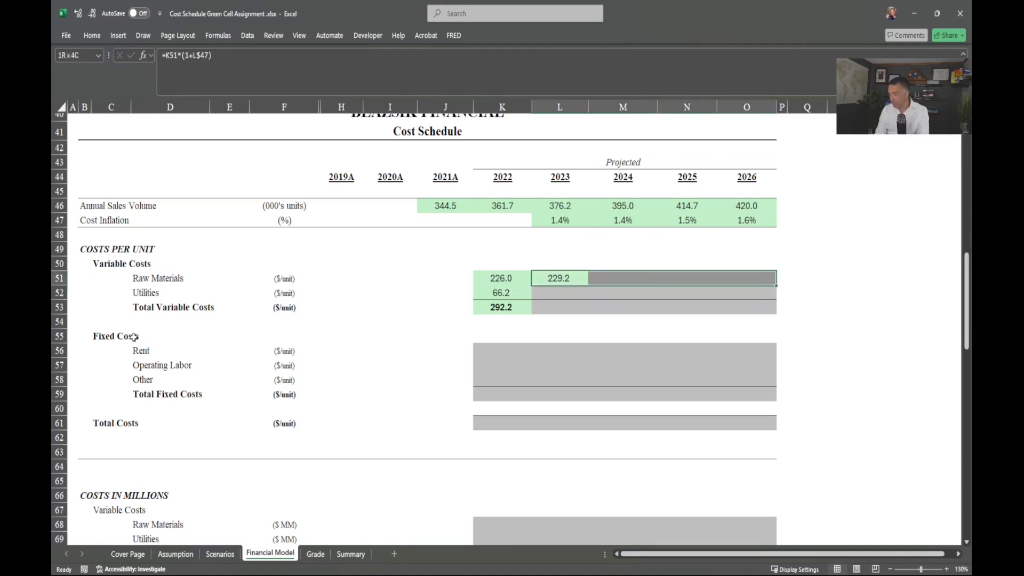
key(shift+Down)
key(ctrl+r)
key(ctrl+d)
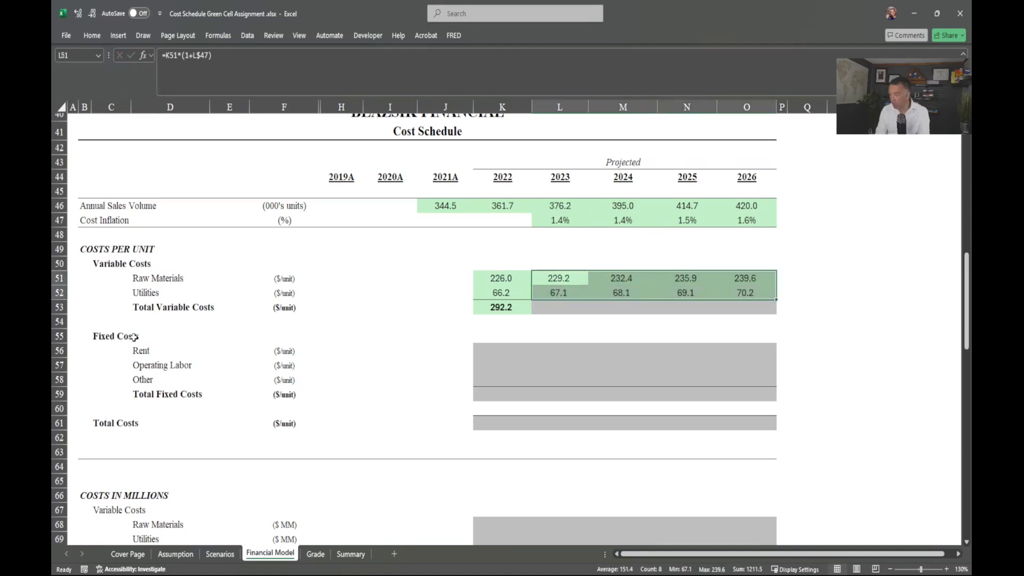
double_click(550, 293)
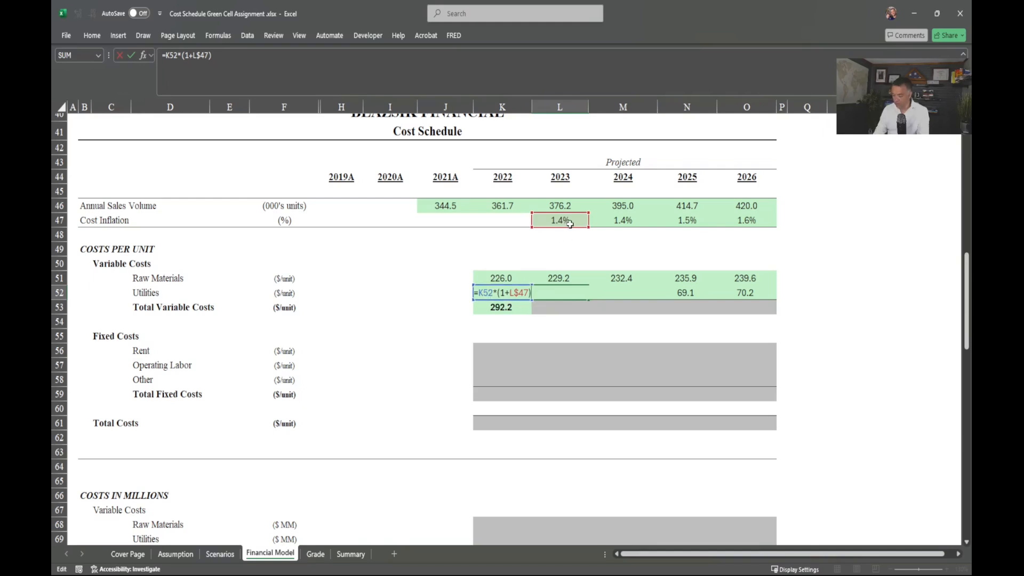
key(Return)
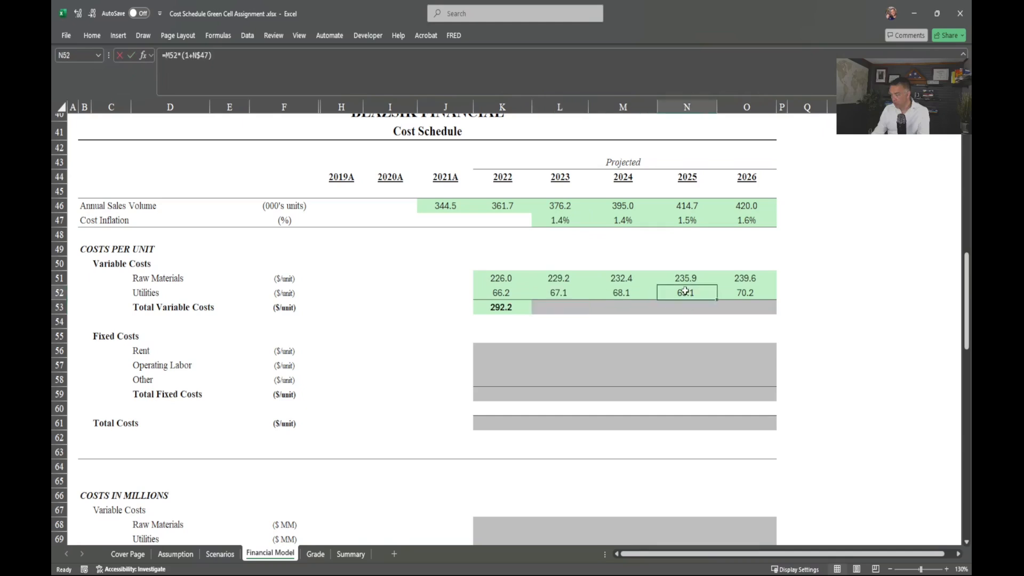
double_click(685, 290)
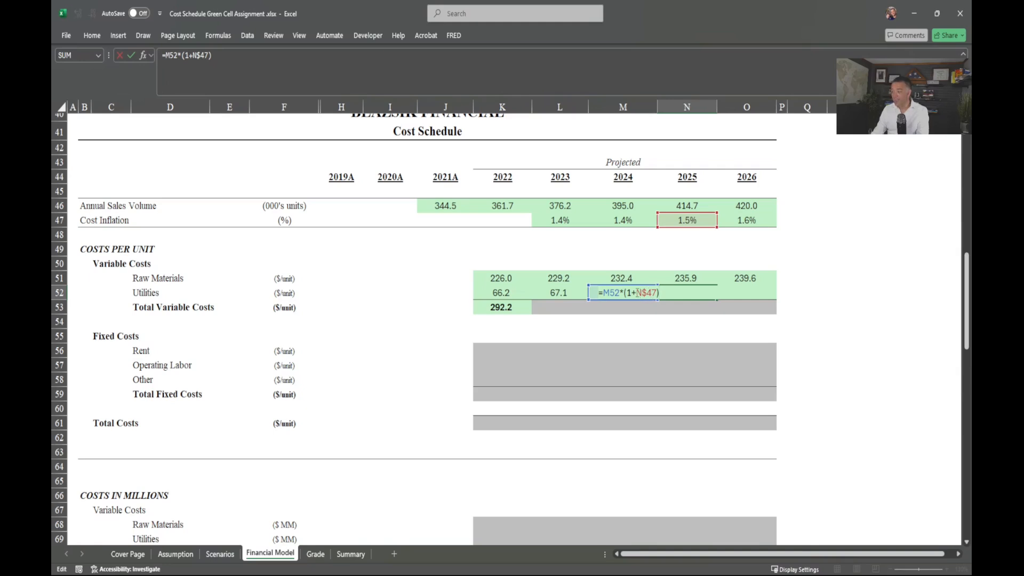
key(Return)
Step: Copy the Total Variable Costs sum across K53:O53, rising 296.3 to 309.8
key(Left)
key(Left)
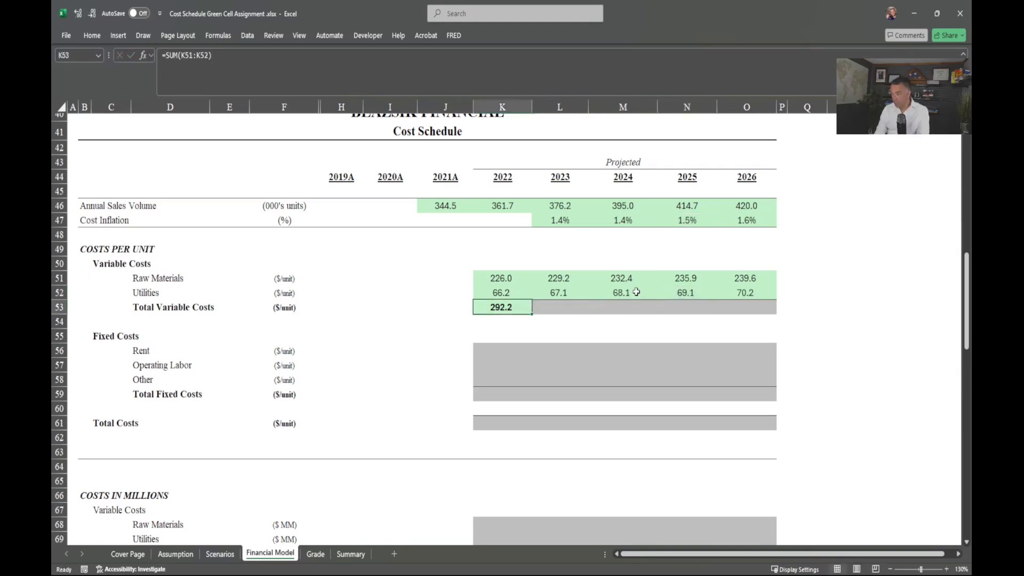
key(shift+Right)
key(shift+Right)
key(shift+Right)
key(shift+Right)
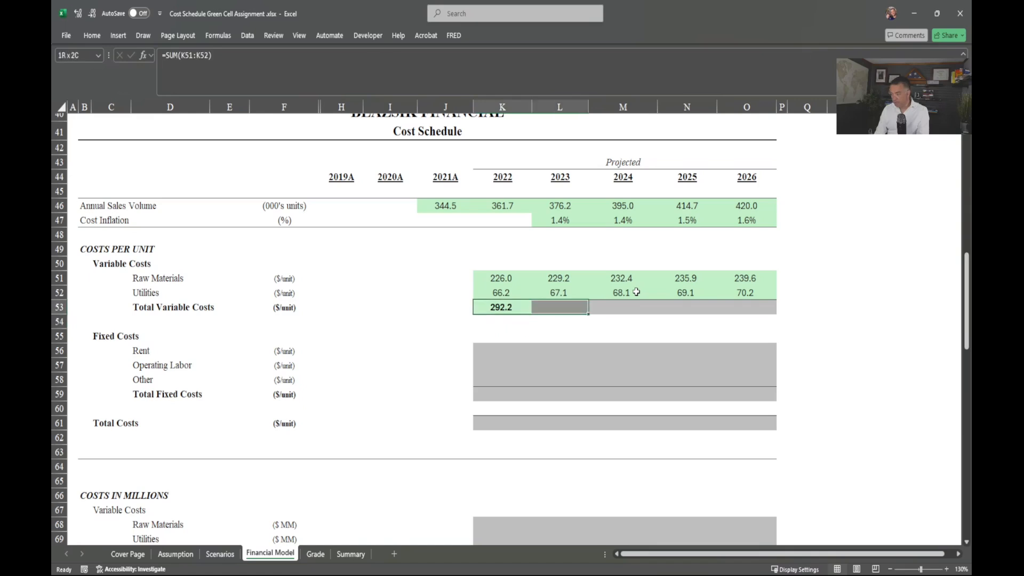
key(ctrl+r)
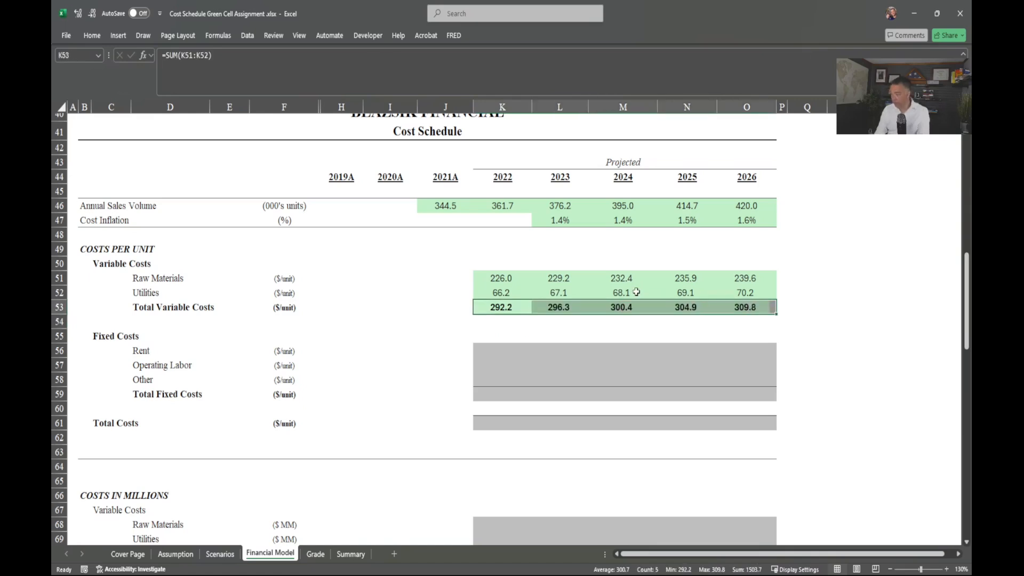
key(Down)
key(Down)
key(Down)
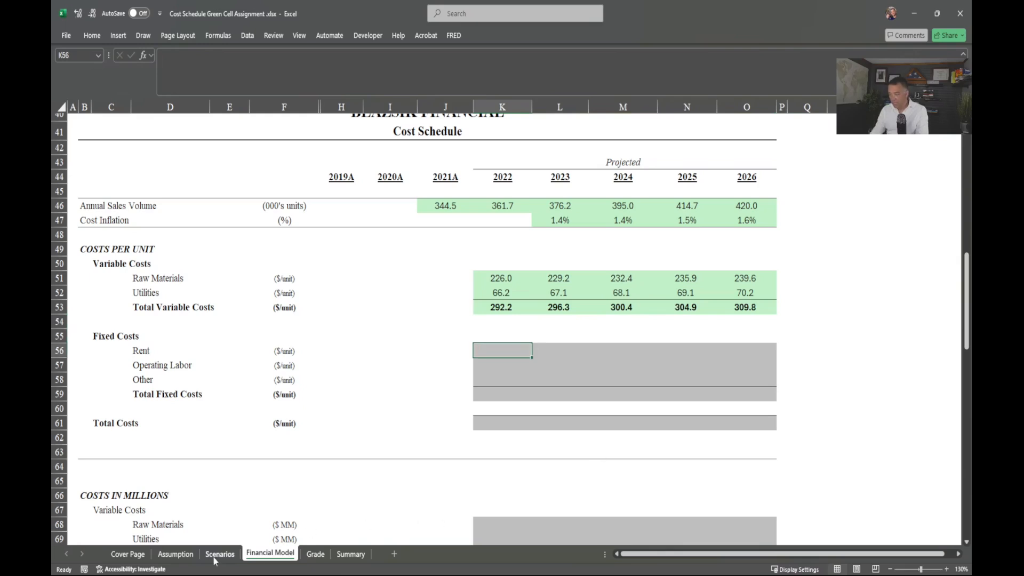
click(175, 554)
drag(170, 331, 173, 359)
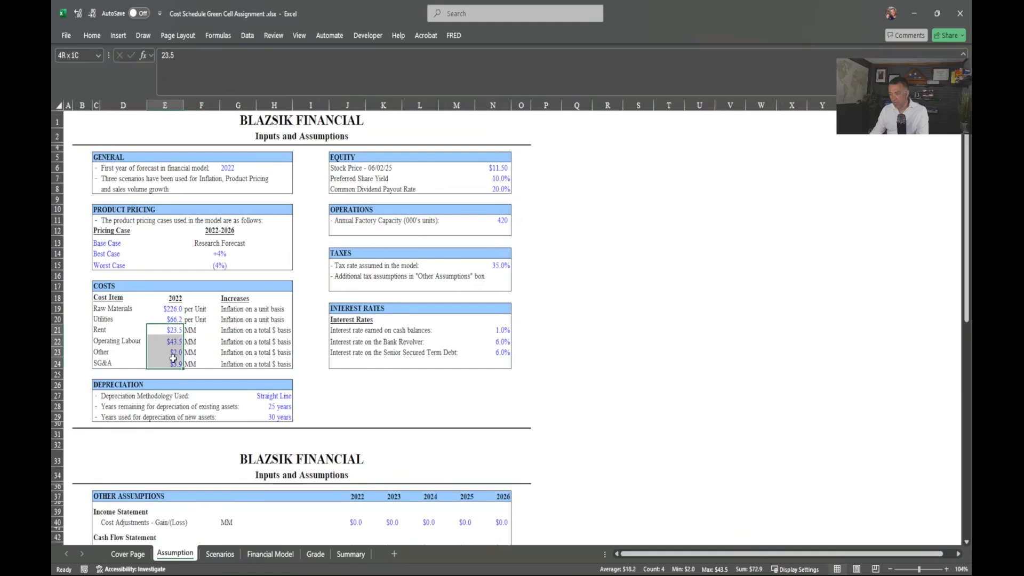
drag(174, 350, 174, 350)
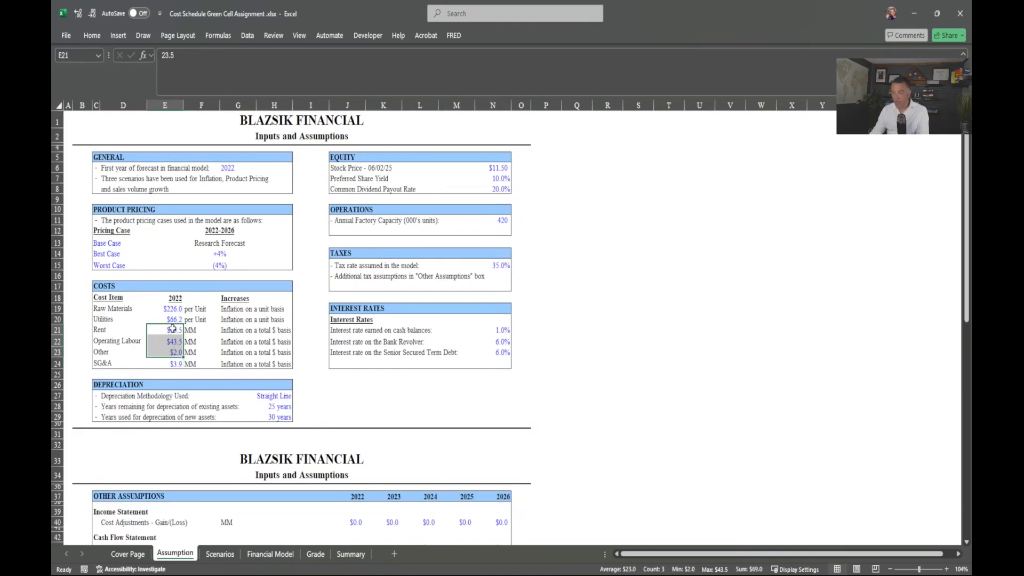
drag(108, 331, 114, 352)
click(269, 554)
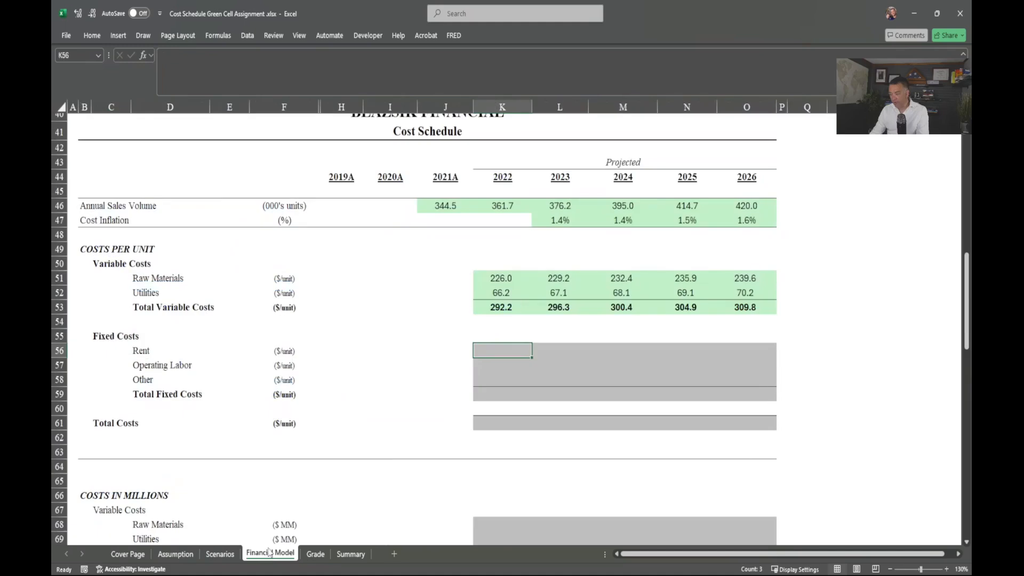
scroll(397, 445, down, 7)
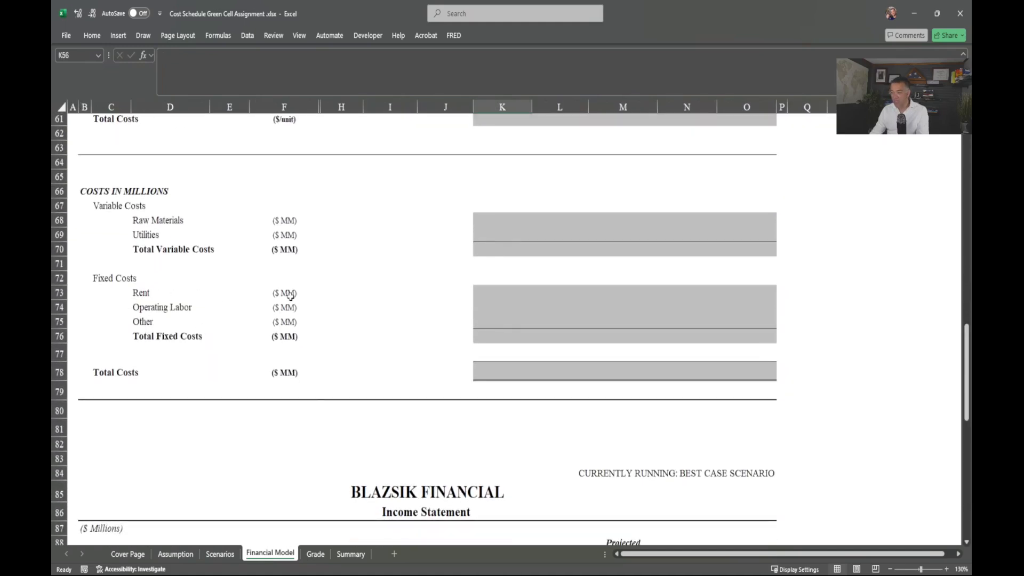
Step: Link 2022 Rent, Operating Labor and Other in millions to Assumption (23.5, 43.5, 2.0)
click(288, 294)
click(491, 291)
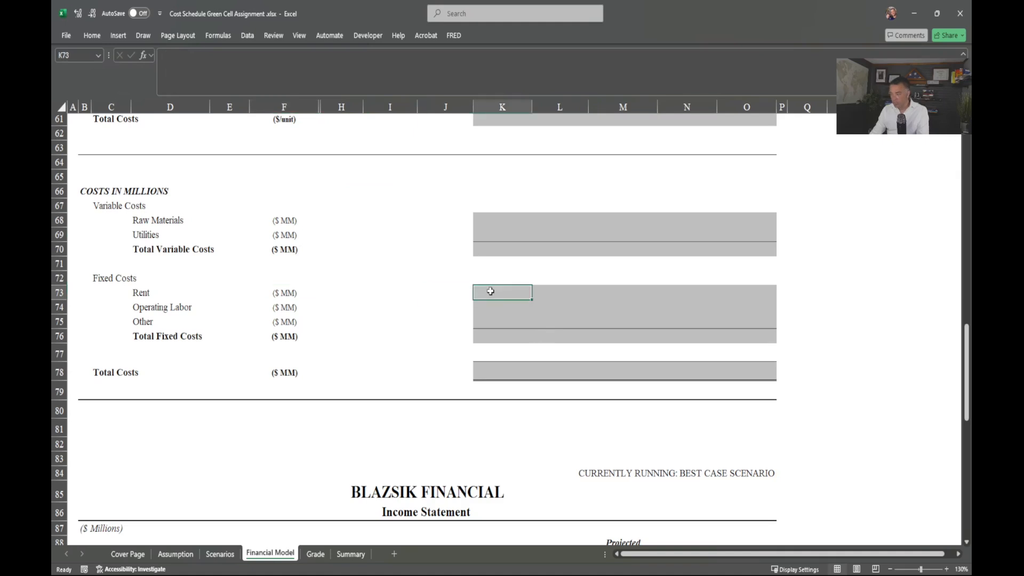
text(=)
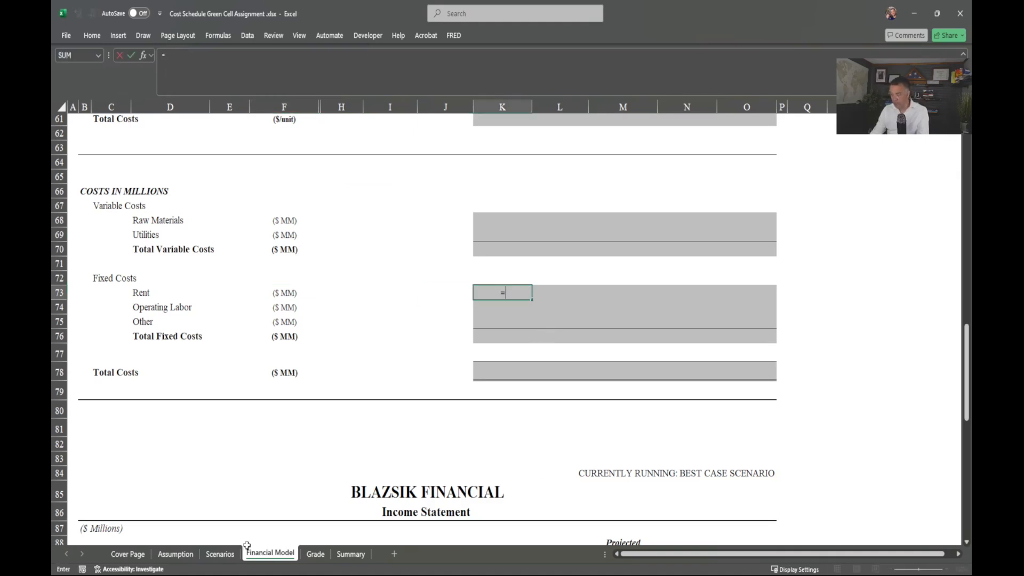
click(220, 554)
click(175, 553)
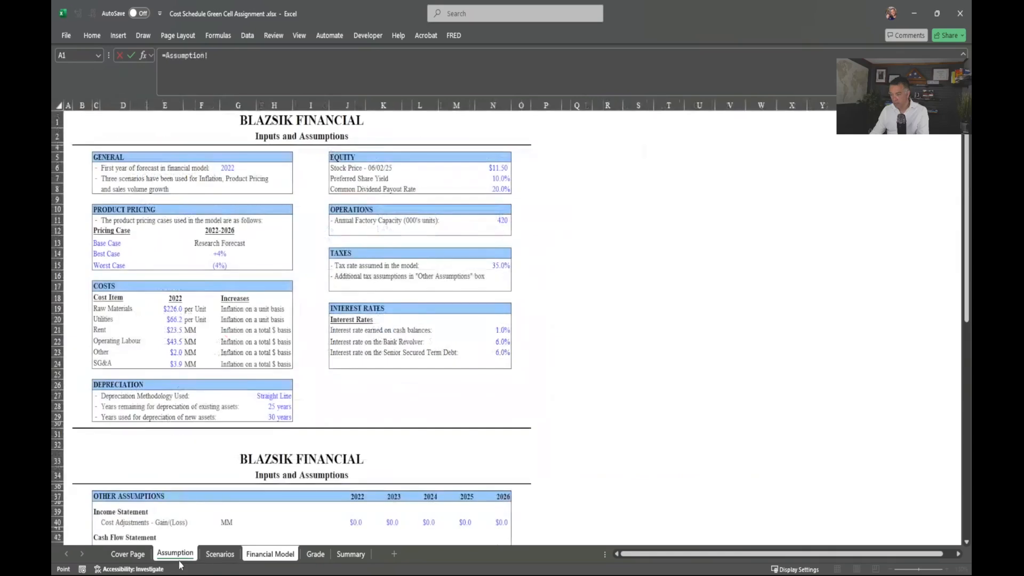
click(170, 329)
key(Return)
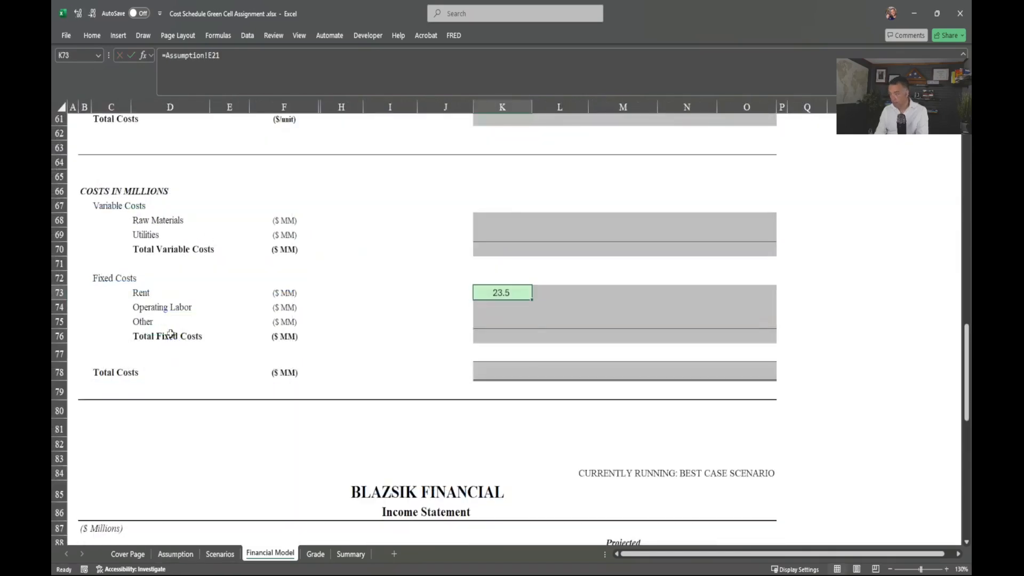
key(shift+Down)
key(shift+Down)
key(ctrl+d)
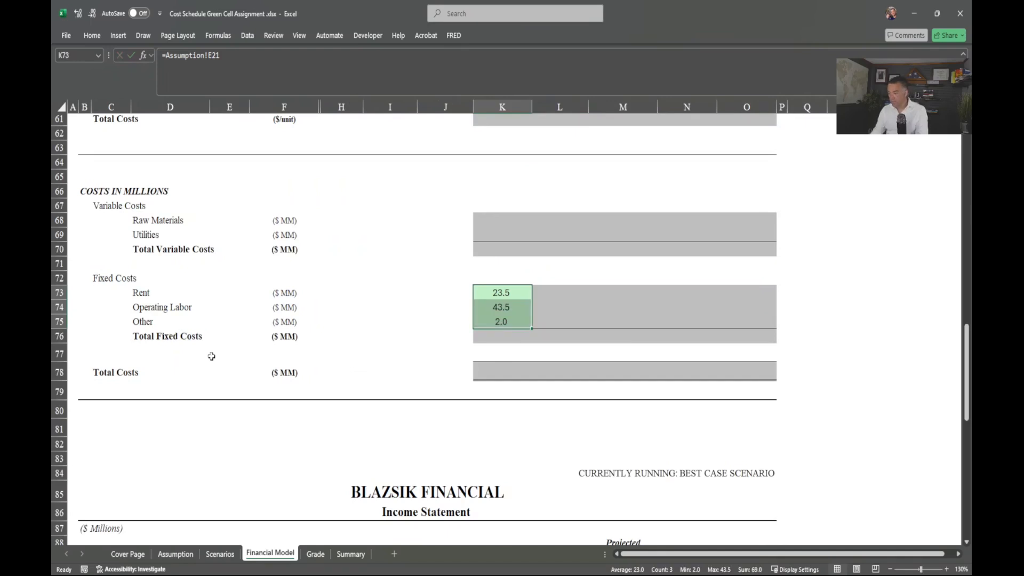
Step: AutoSum the 2022 Total Fixed Costs in K76 to 69.0
click(499, 336)
key(alt+equal)
key(Return)
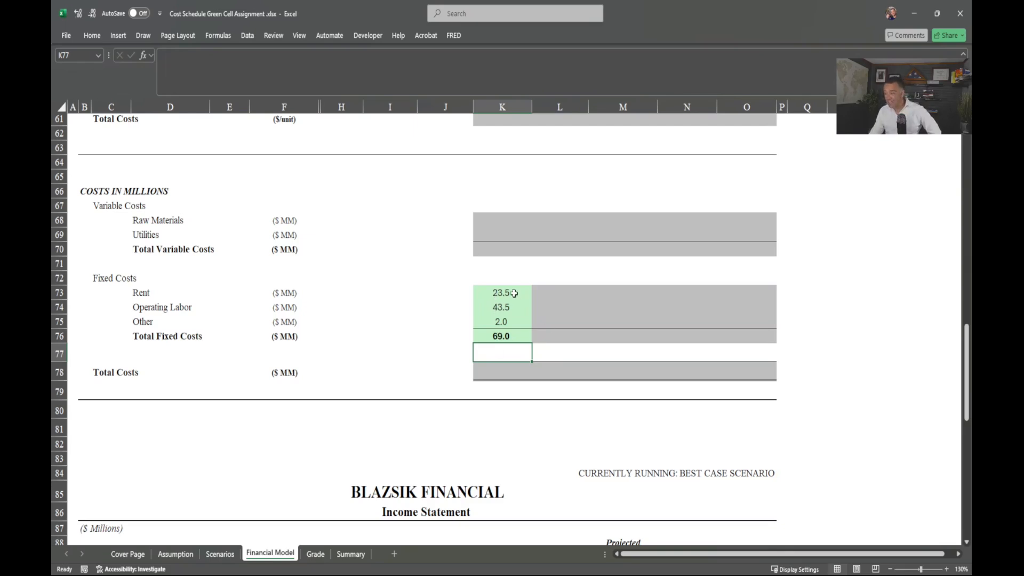
Step: Enter the 2023 Rent formula in L73 from 2022 Rent and the locked row-47 cost inflation
click(550, 293)
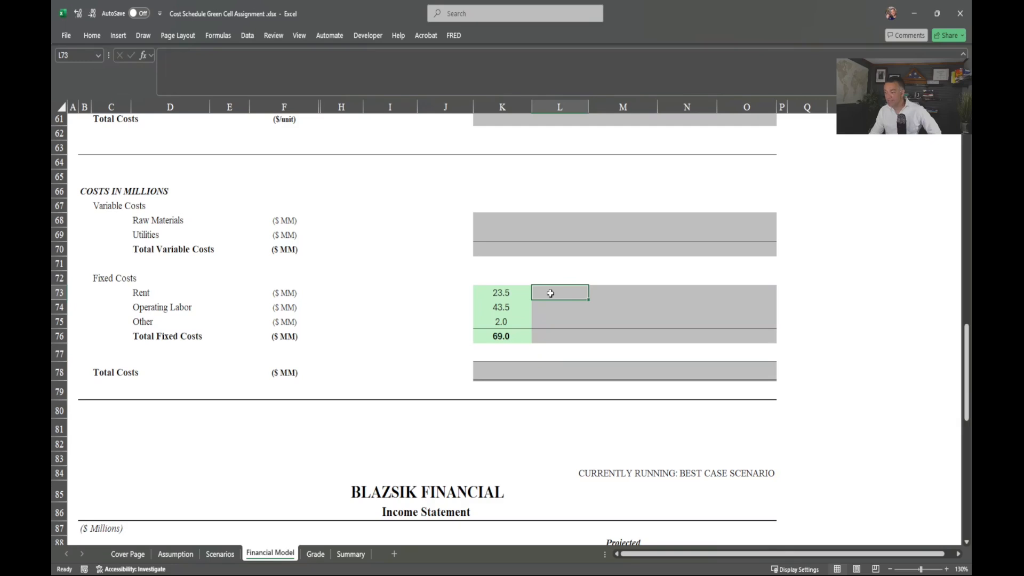
text(=)
key(Left)
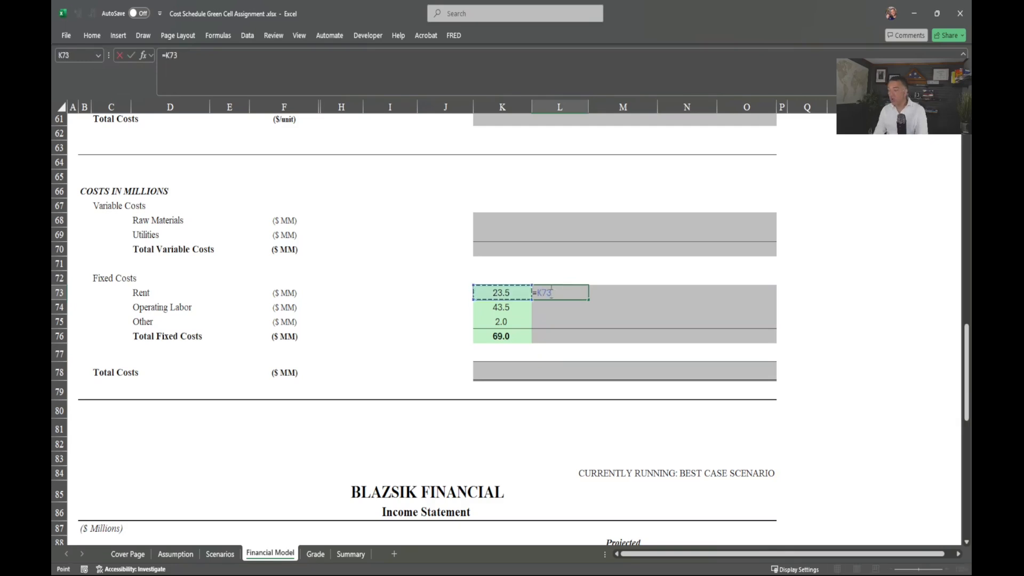
text(*)
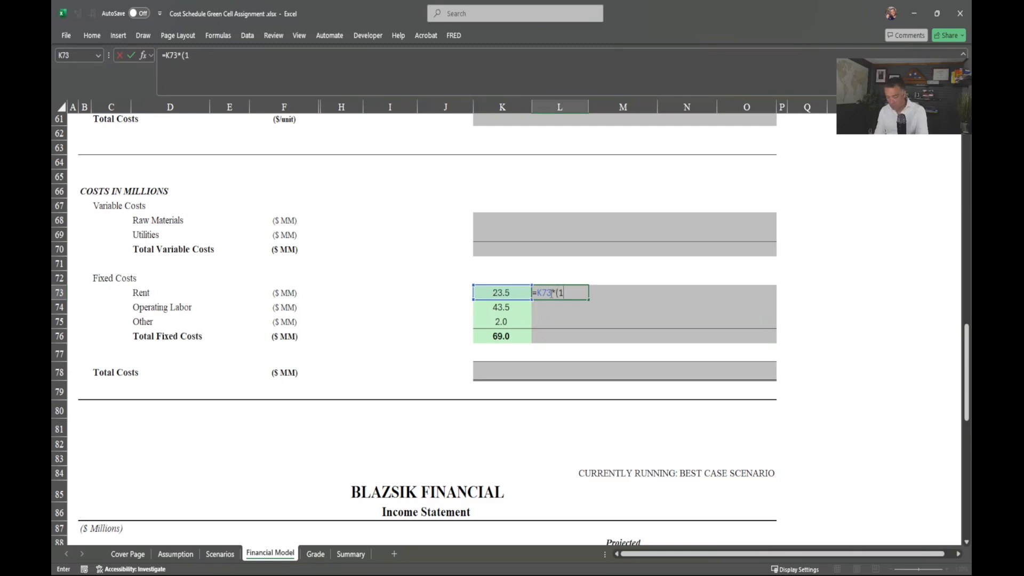
scroll(585, 246, up, 7)
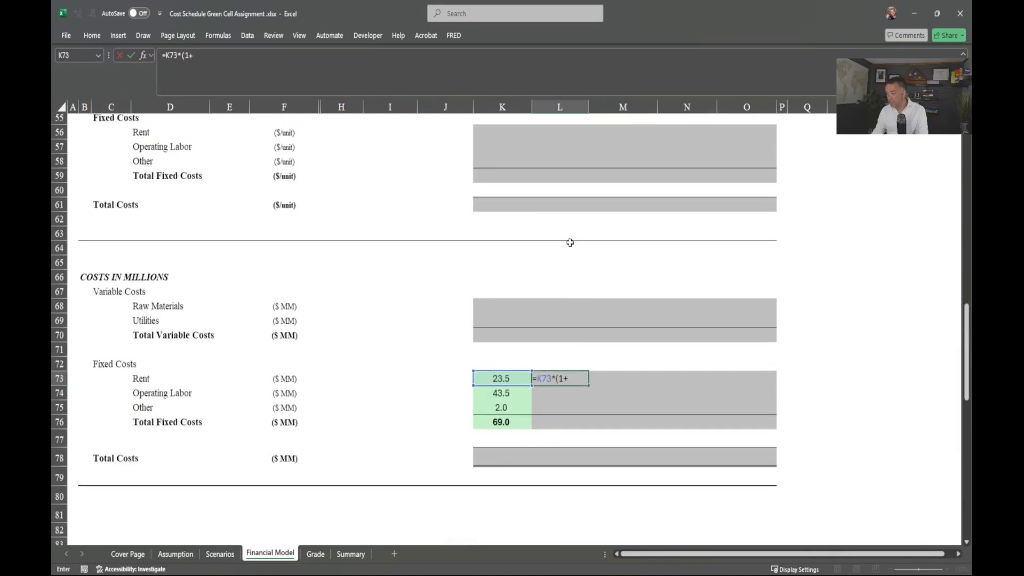
scroll(545, 167, up, 1)
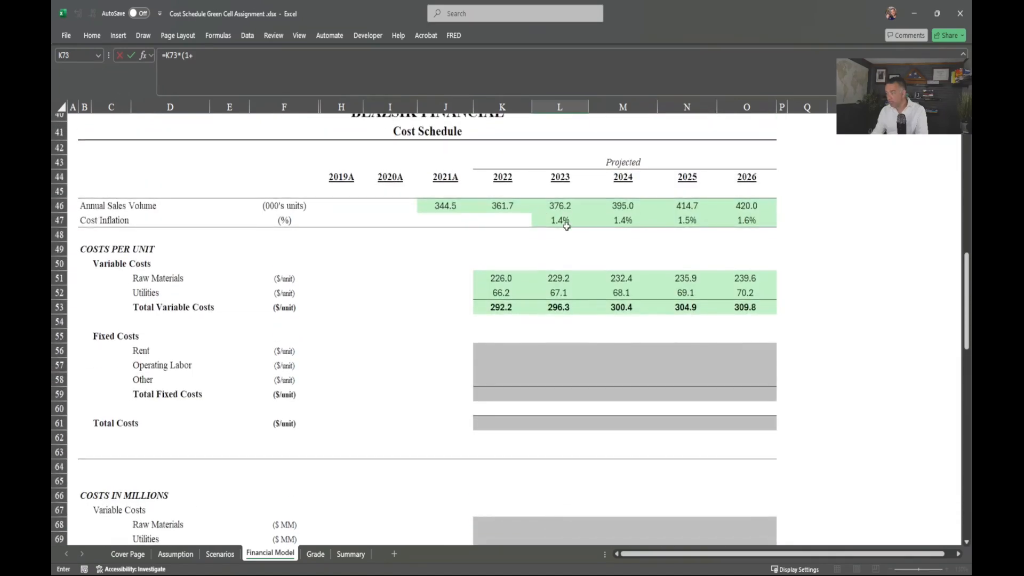
click(563, 220)
scroll(560, 240, down, 5)
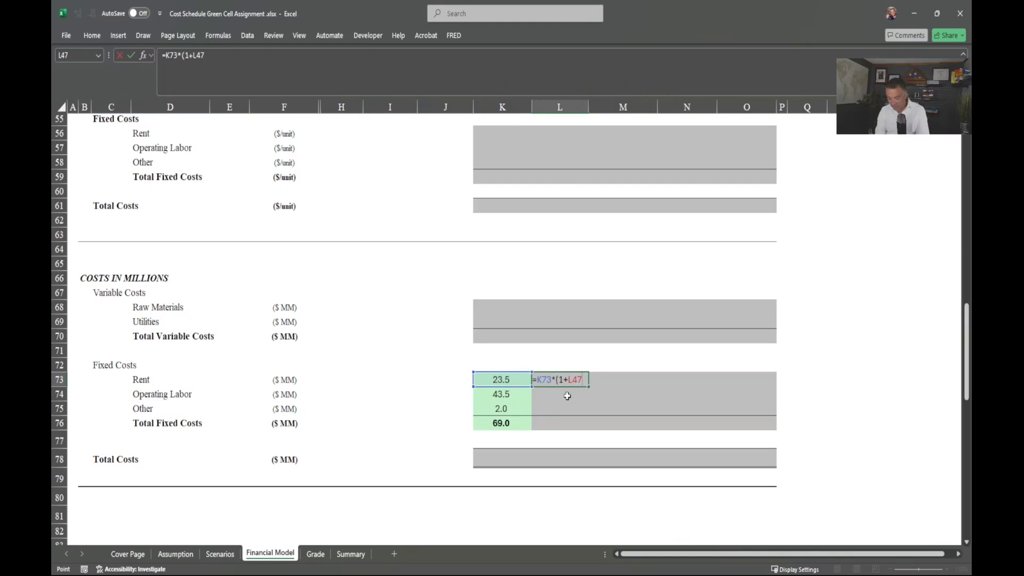
key(F4)
key(F4)
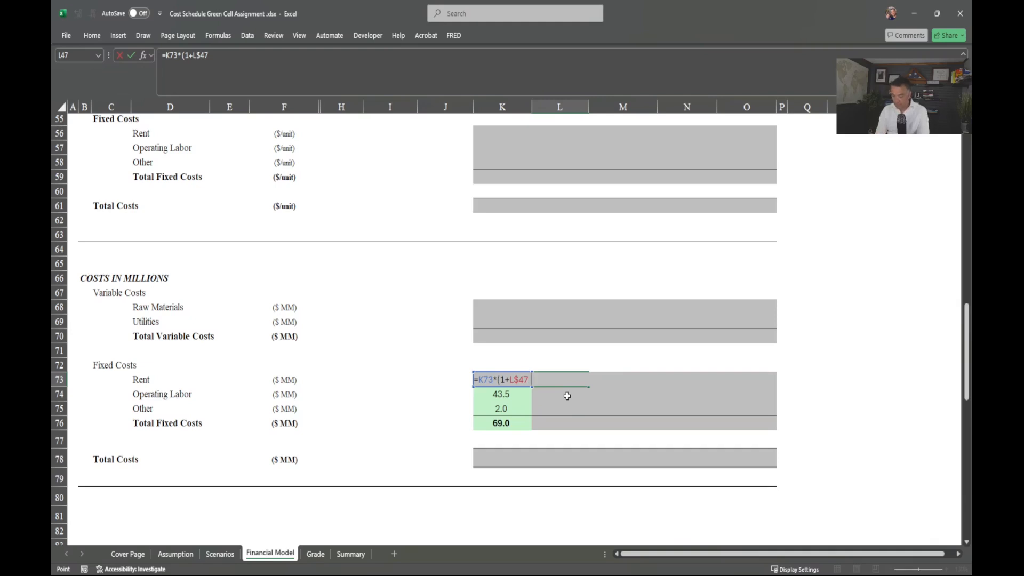
key(Return)
Step: Fill the Rent formula across 2023–2026 and down to Operating Labor and Other, Rent reaching 24.9
key(Up)
key(shift+Right)
key(shift+Right)
key(shift+Right)
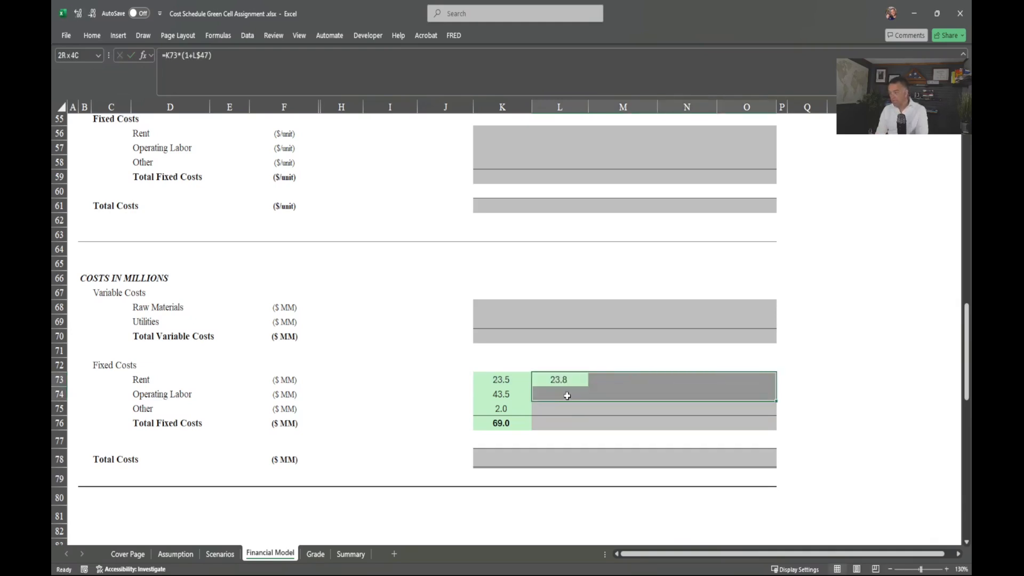
key(shift+Down)
key(shift+Down)
key(ctrl+r)
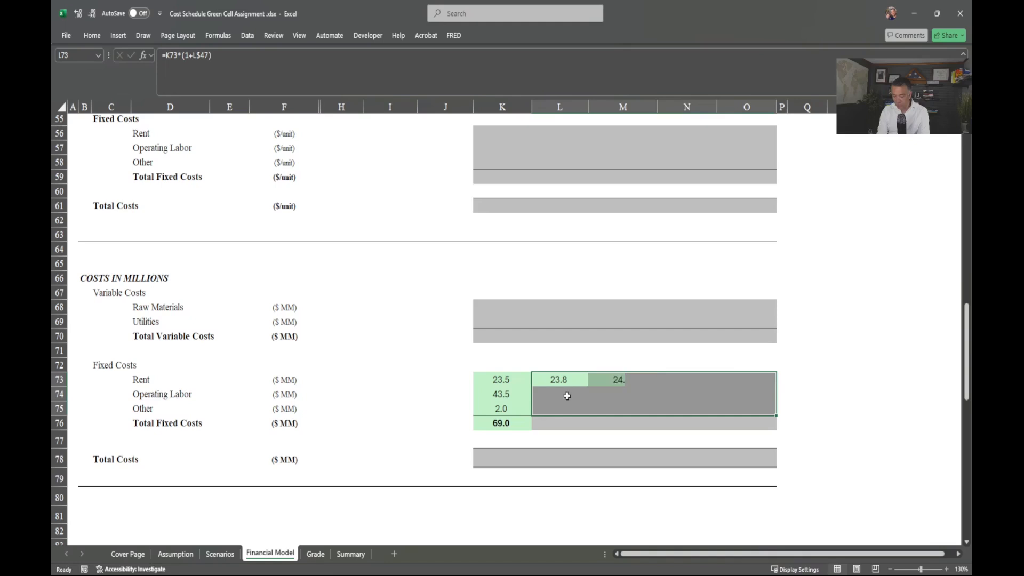
key(ctrl+d)
Step: Copy the Total Fixed Costs sum across row 76 to 2026, rising 70.0 to 73.2
click(501, 421)
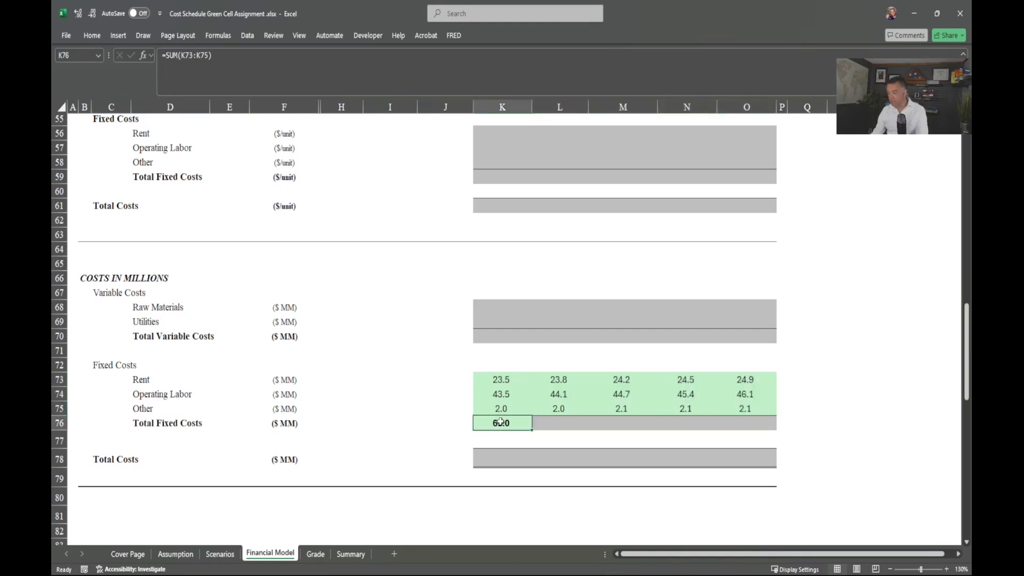
key(shift+Right)
key(shift+Right)
key(shift+Right)
key(shift+Right)
key(ctrl+r)
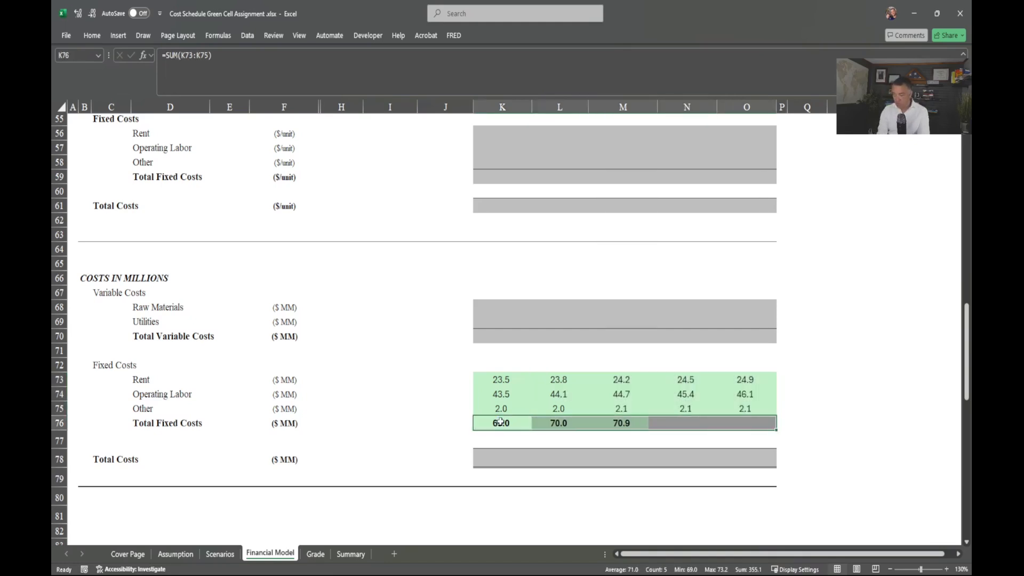
scroll(533, 426, up, 2)
scroll(532, 426, up, 2)
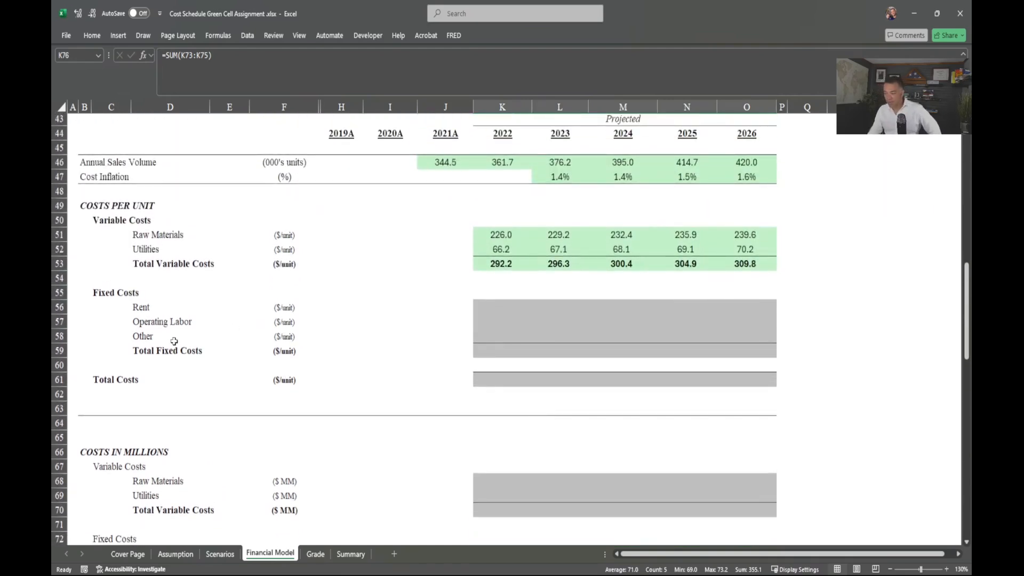
mouse_move(95, 294)
mouse_down()
mouse_move(631, 347)
mouse_move(806, 376)
mouse_move(804, 395)
mouse_move(784, 395)
mouse_up()
scroll(592, 432, down, 4)
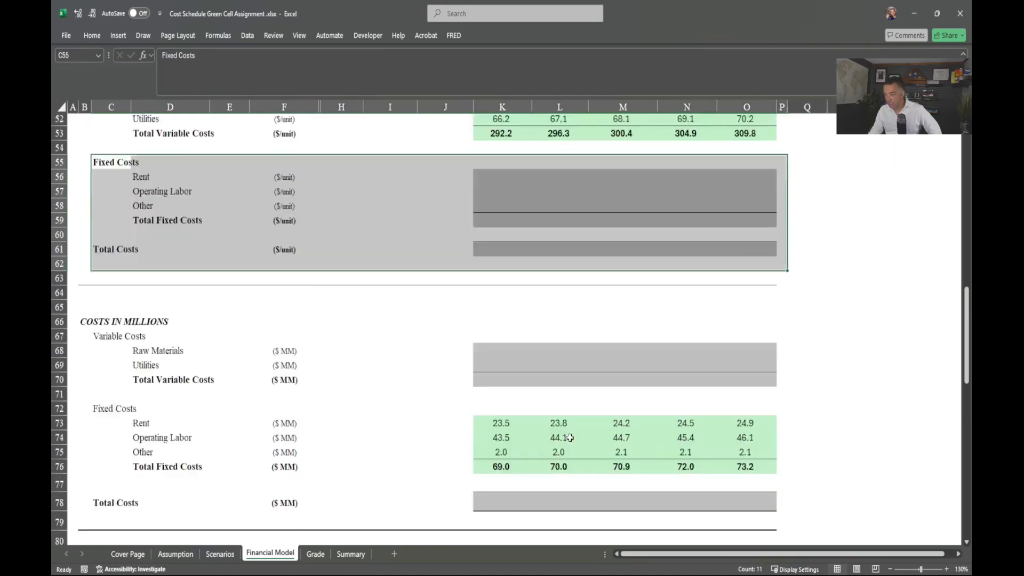
scroll(512, 401, up, 1)
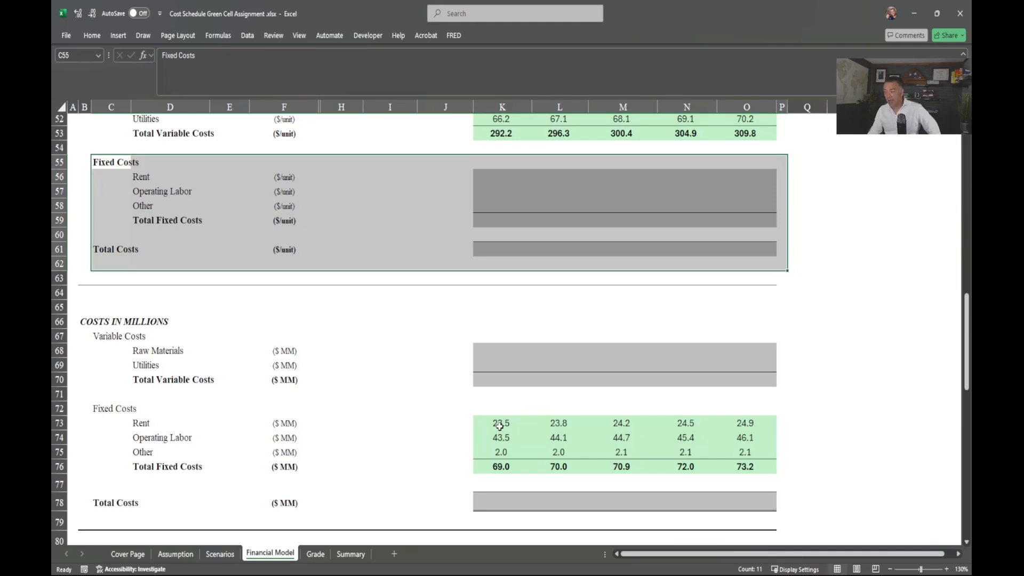
scroll(500, 424, up, 1)
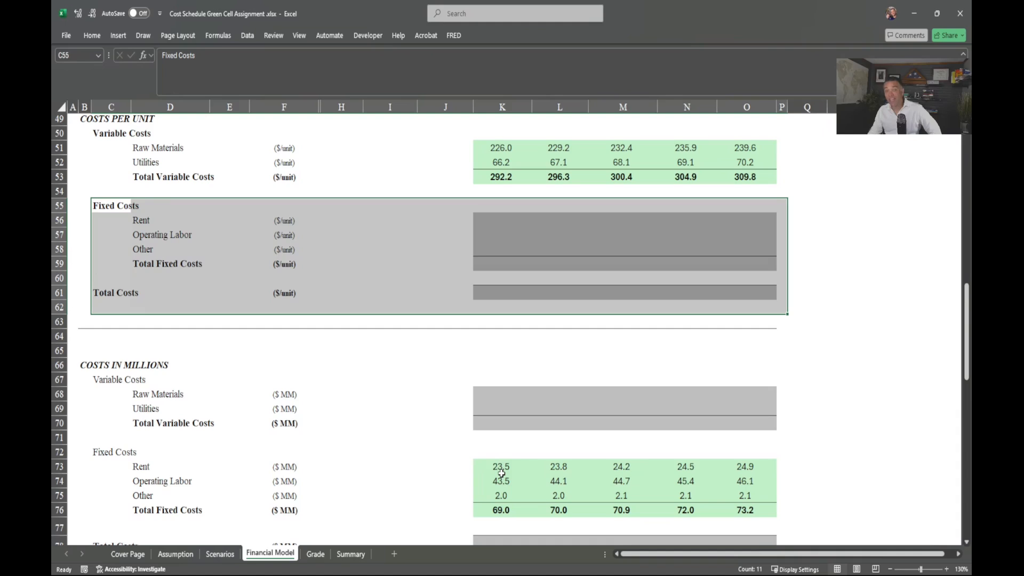
click(479, 225)
scroll(525, 313, up, 1)
drag(486, 194, 738, 224)
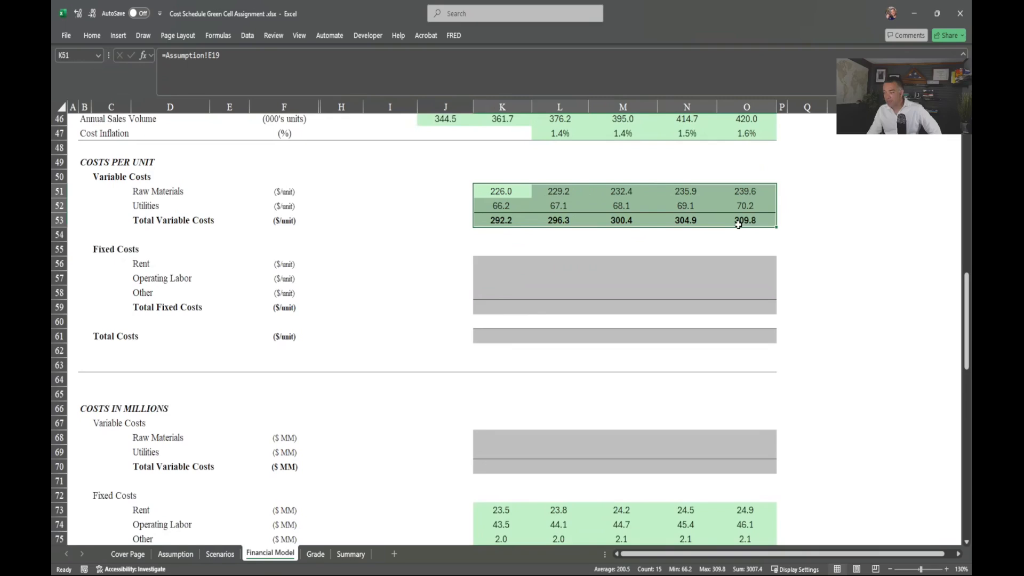
click(494, 438)
drag(494, 438, 773, 473)
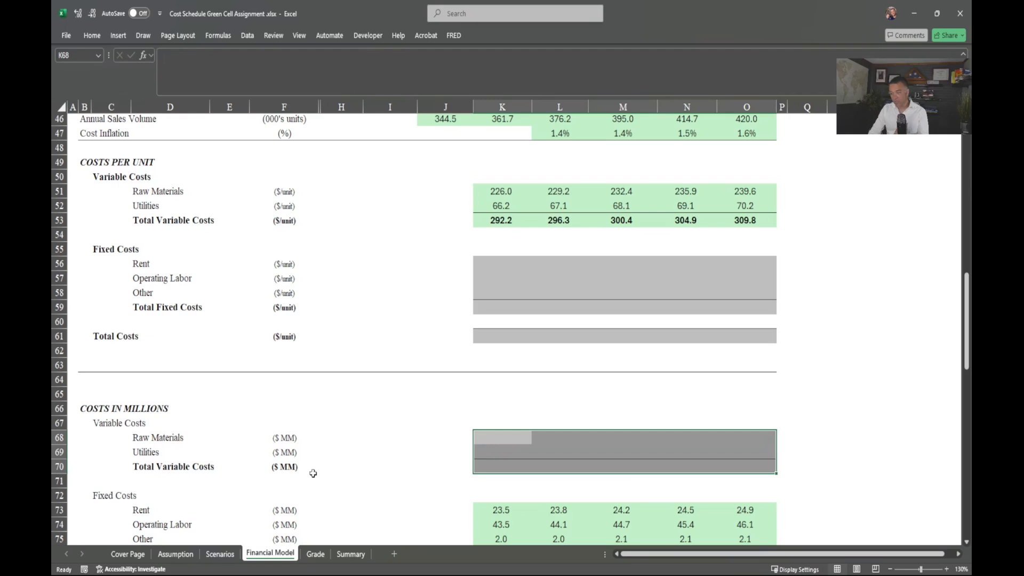
scroll(312, 468, up, 1)
click(288, 164)
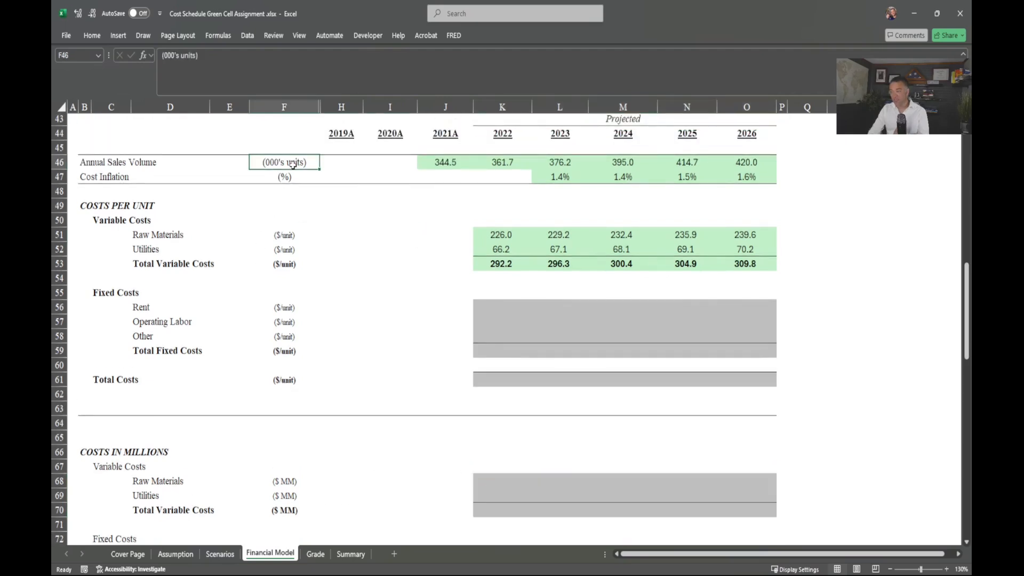
scroll(506, 504, down, 2)
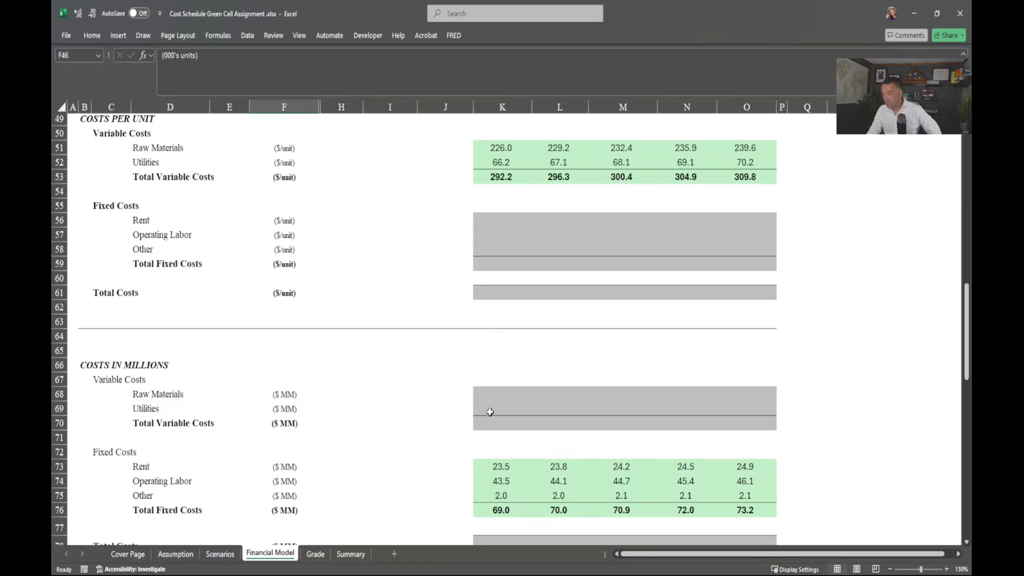
scroll(498, 347, up, 1)
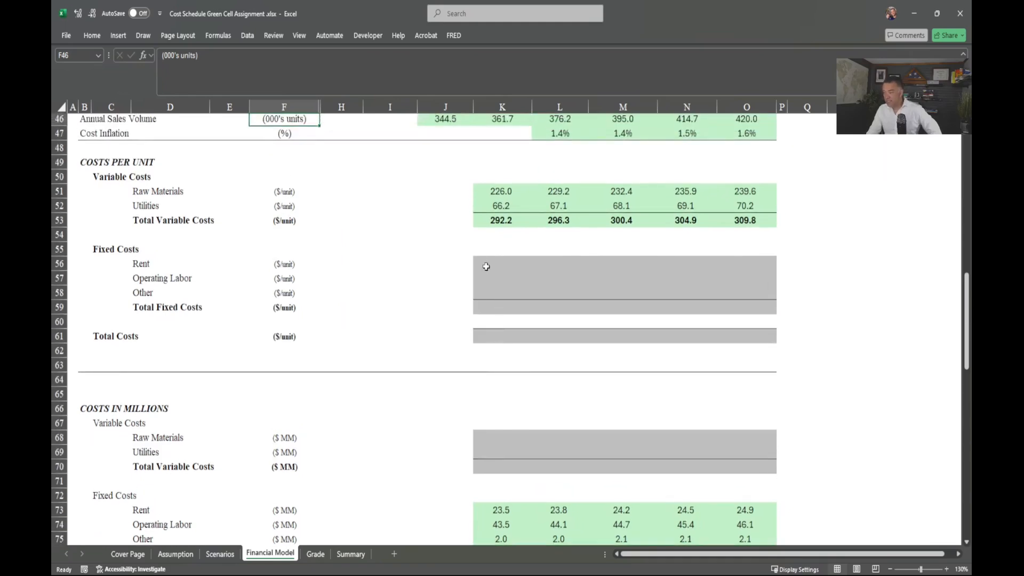
click(485, 266)
Step: Enter =K73/K$46*1000 in K56 for the 2022 per-unit Rent
text(=)
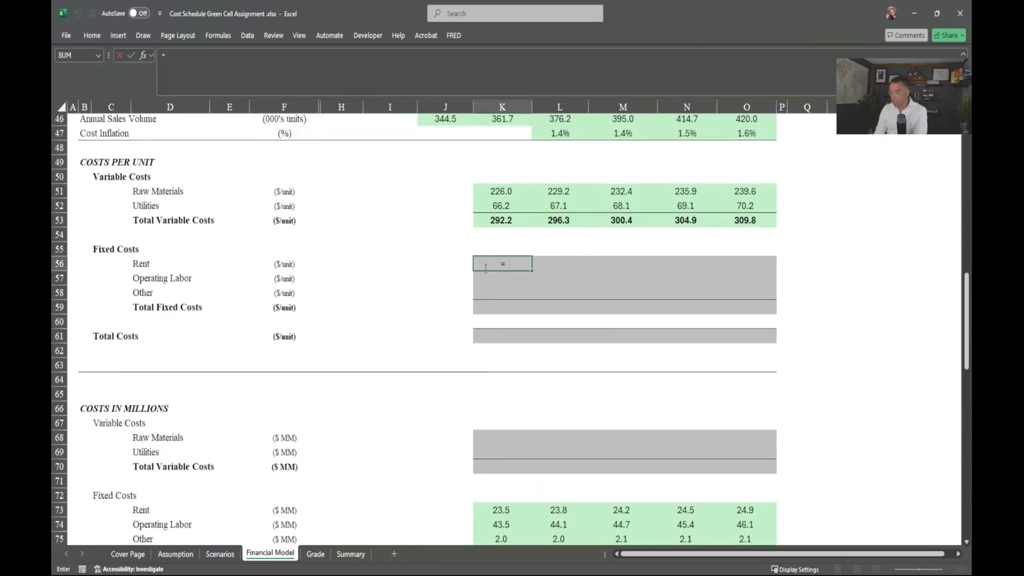
key(Down)
key(Down)
key(Down)
key(Down)
key(Down)
key(Down)
key(Down)
key(Down)
key(Down)
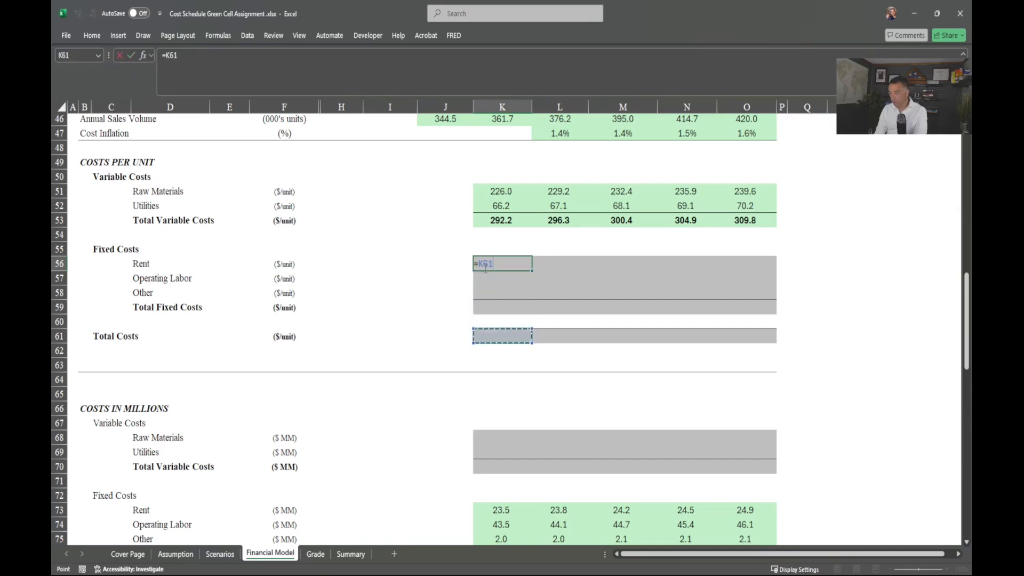
key(Down)
key(Down)
key(Down)
key(Down)
key(Down)
key(Down)
key(Down)
key(Down)
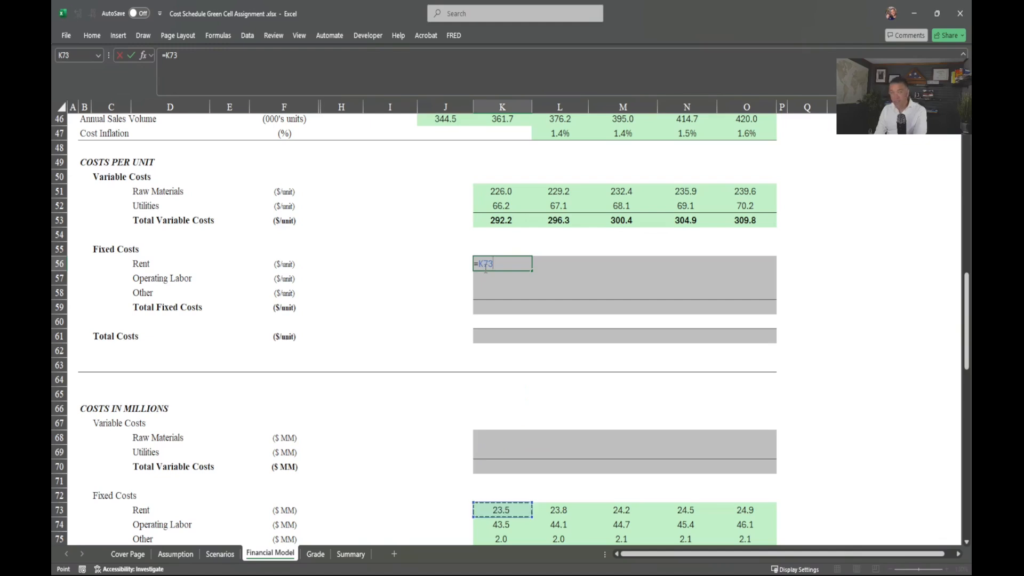
text(/)
key(Up)
key(Up)
key(Up)
key(Up)
key(Up)
key(Up)
key(Up)
key(Up)
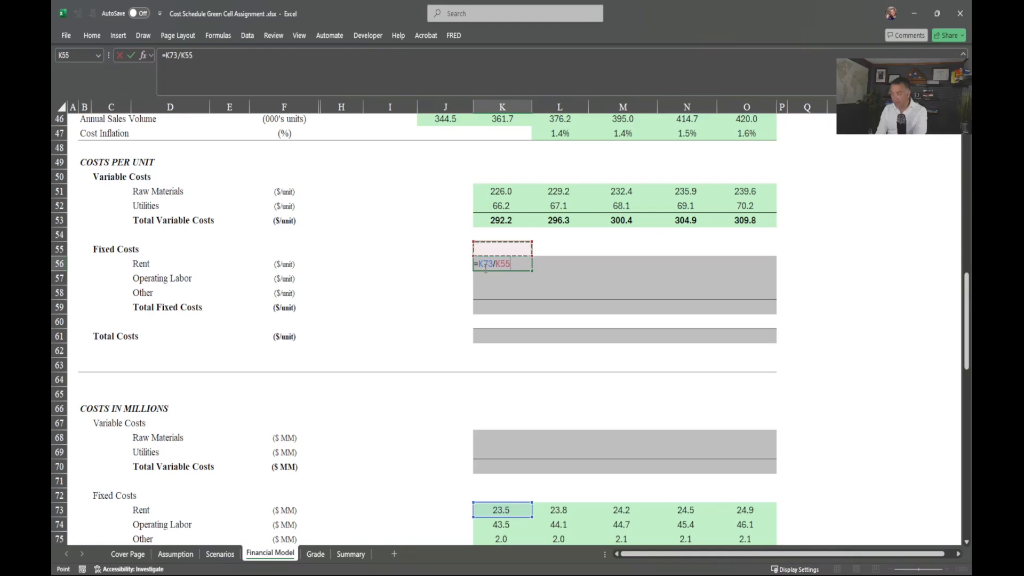
scroll(485, 268, up, 1)
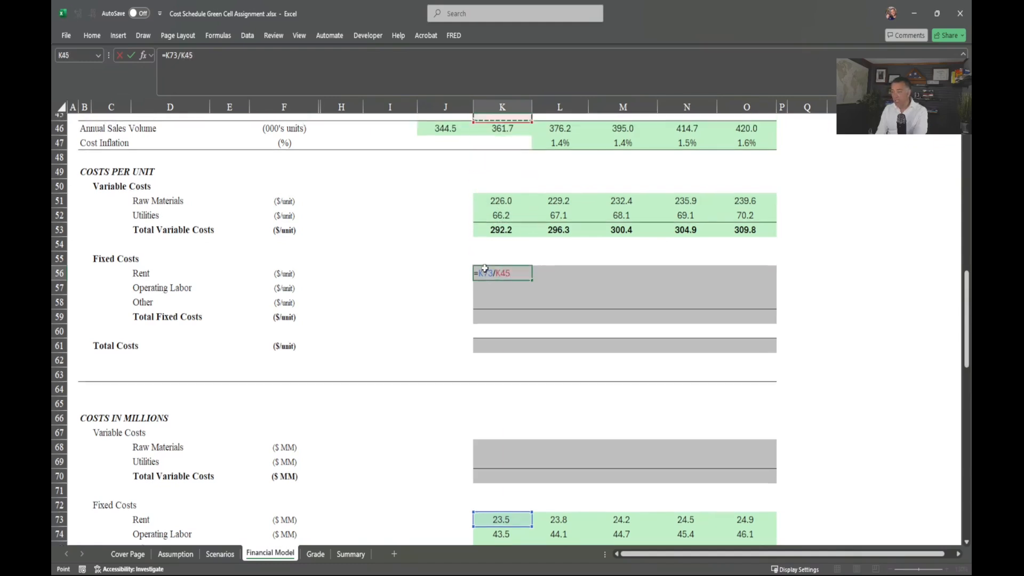
key(Up)
key(Up)
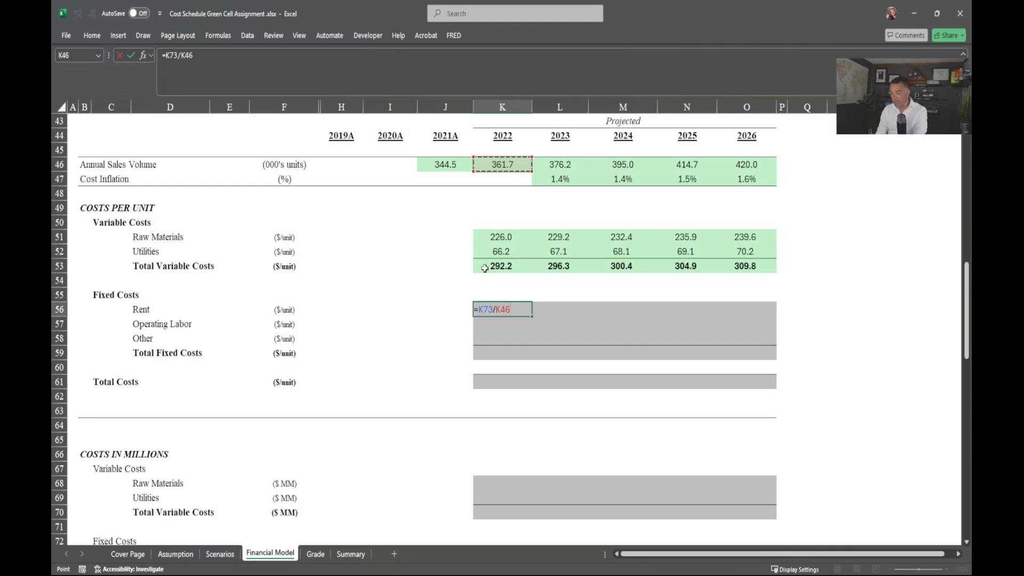
text(*1000)
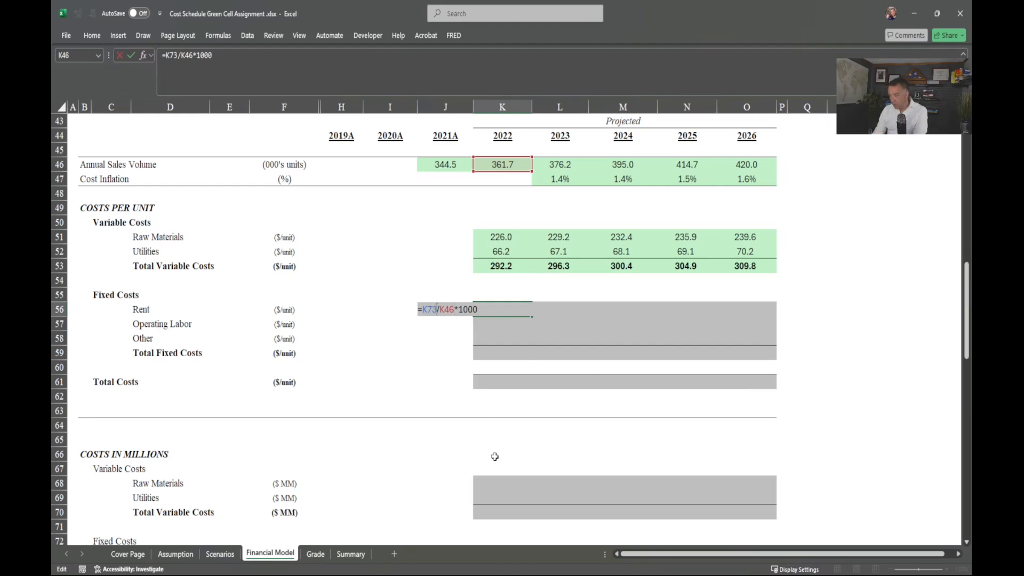
scroll(493, 468, down, 2)
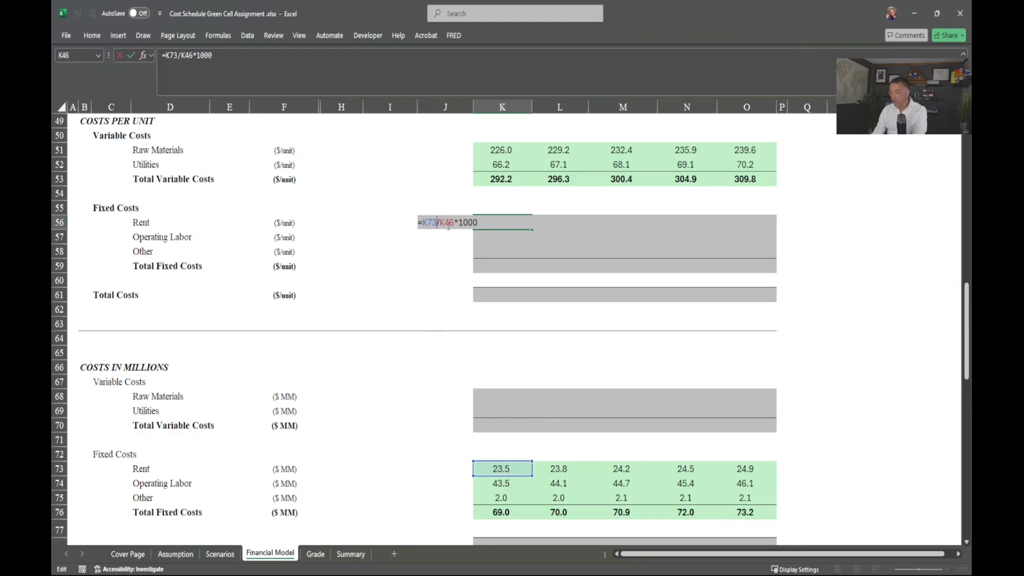
scroll(480, 287, up, 2)
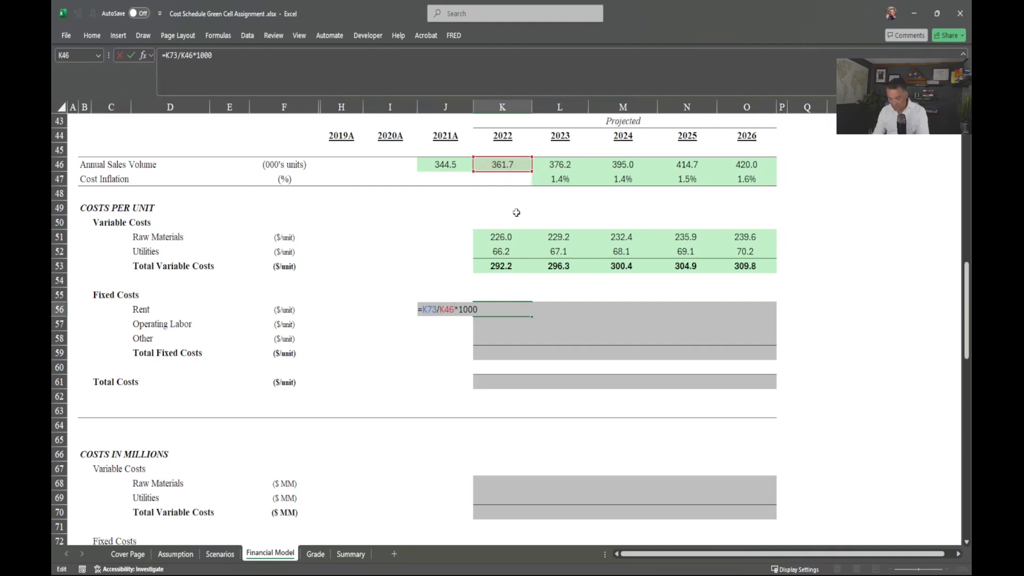
key(F4)
key(F4)
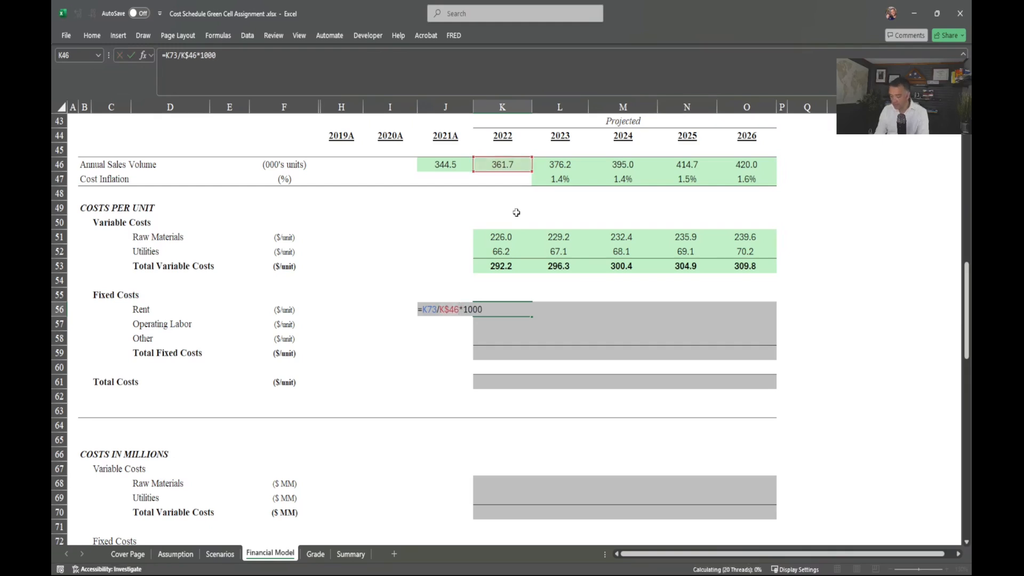
key(ctrl+Return)
Step: Fill the per-unit formula across K56:O58, giving Rent 65.0 to 59.3 and Operating Labor 120.3 to 109.8
key(shift+Right)
key(shift+Right)
key(shift+Right)
key(shift+Right)
key(shift+Down)
key(shift+Down)
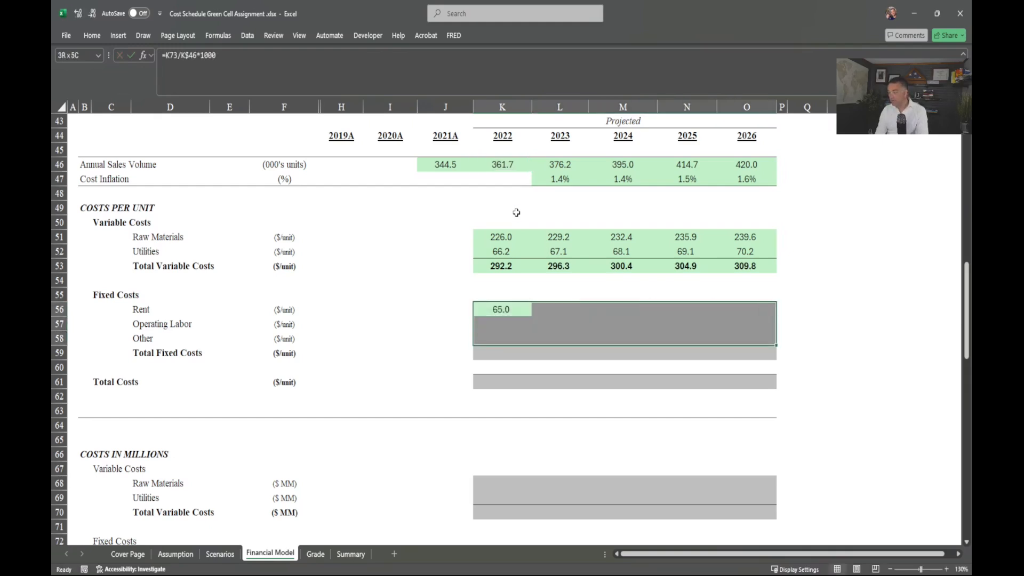
key(ctrl+r)
key(ctrl+d)
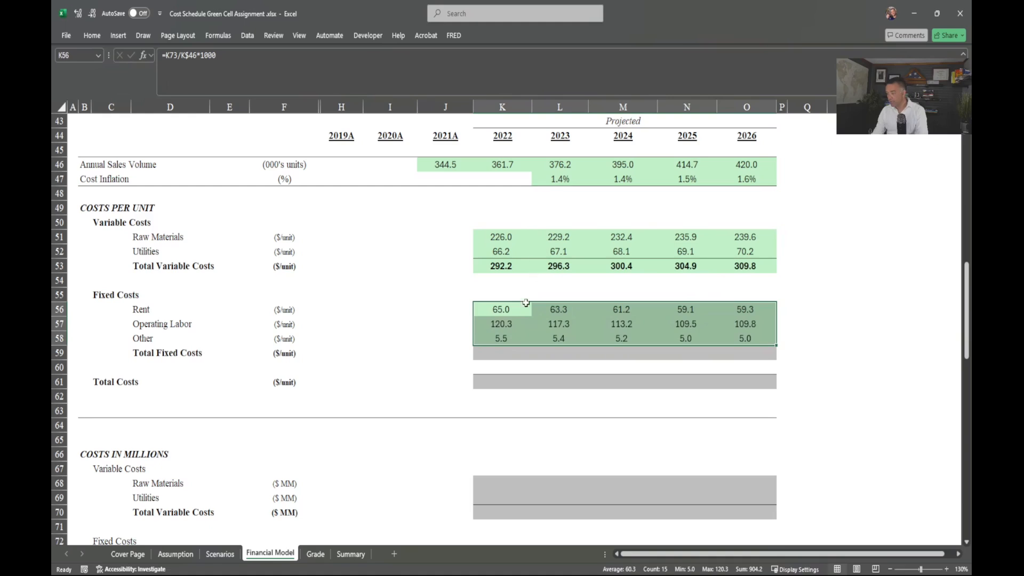
Step: Sum the per-unit Total Fixed Costs in K59 with AutoSum and fill across to 2026
click(502, 354)
key(alt+equal)
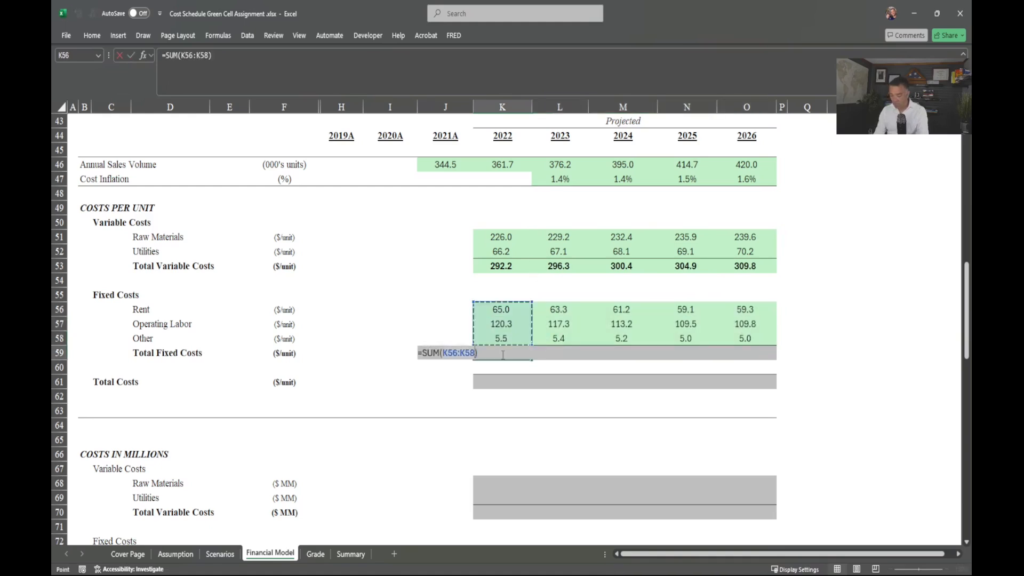
key(ctrl+Return)
key(shift+Right)
key(shift+Right)
key(shift+Right)
key(shift+Right)
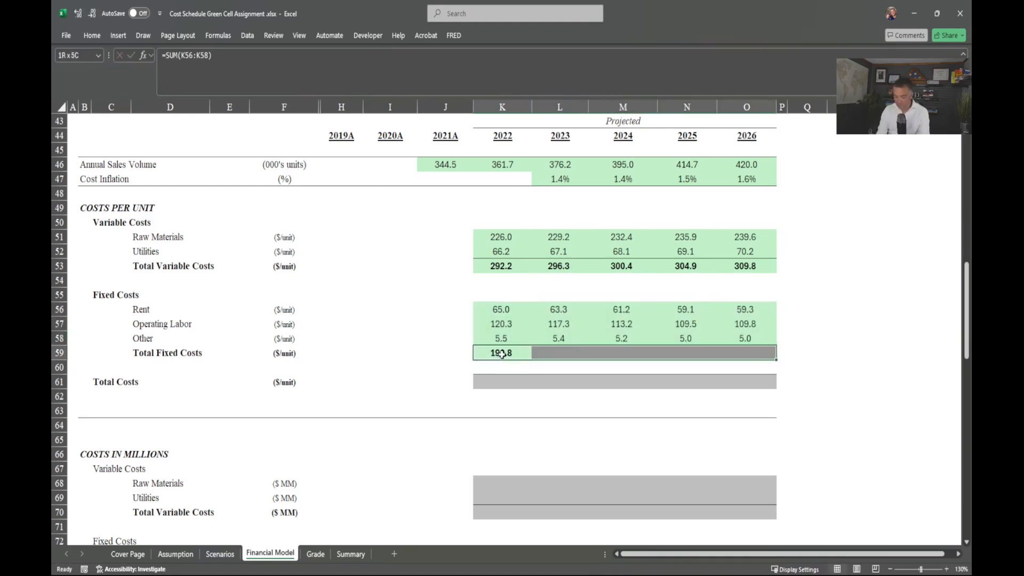
key(ctrl+r)
Step: Enter =K59+K53 in K61 and fill right, giving Total Costs 483.0 through 484.0
key(Down)
key(Down)
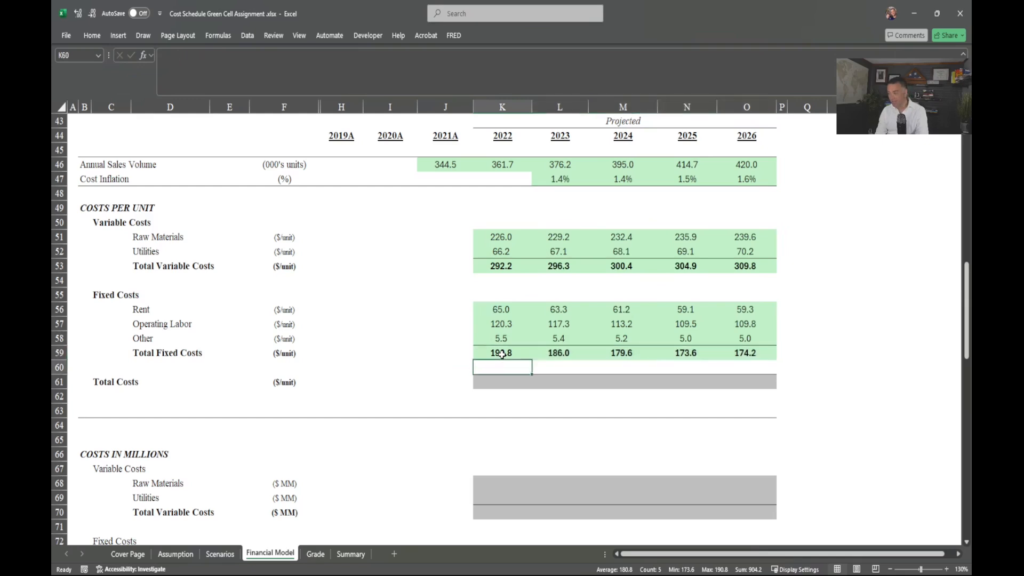
text(=)
key(Up)
key(Up)
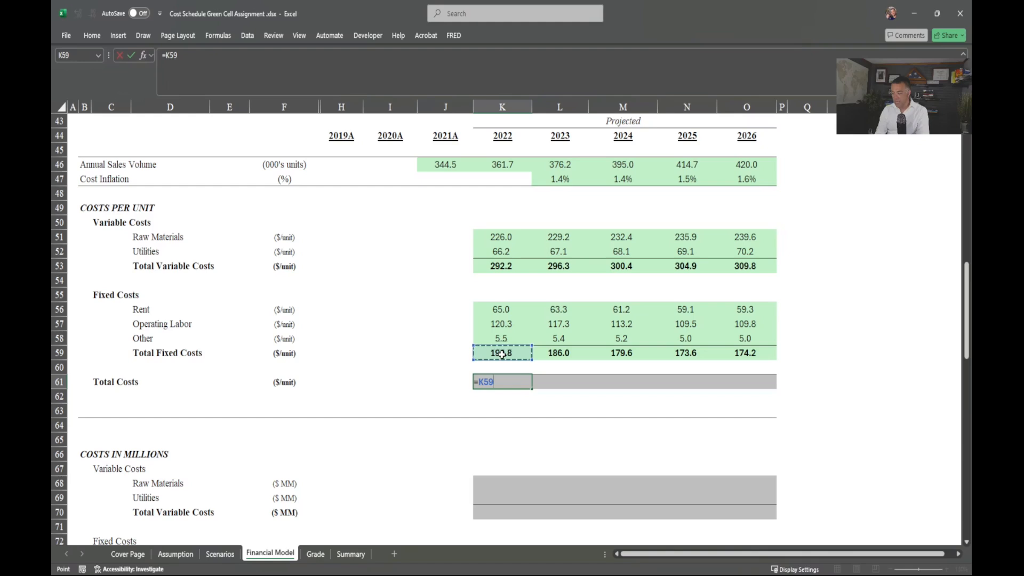
text(+)
key(Up)
key(Up)
key(Up)
key(Up)
key(Up)
key(Up)
key(Up)
key(Up)
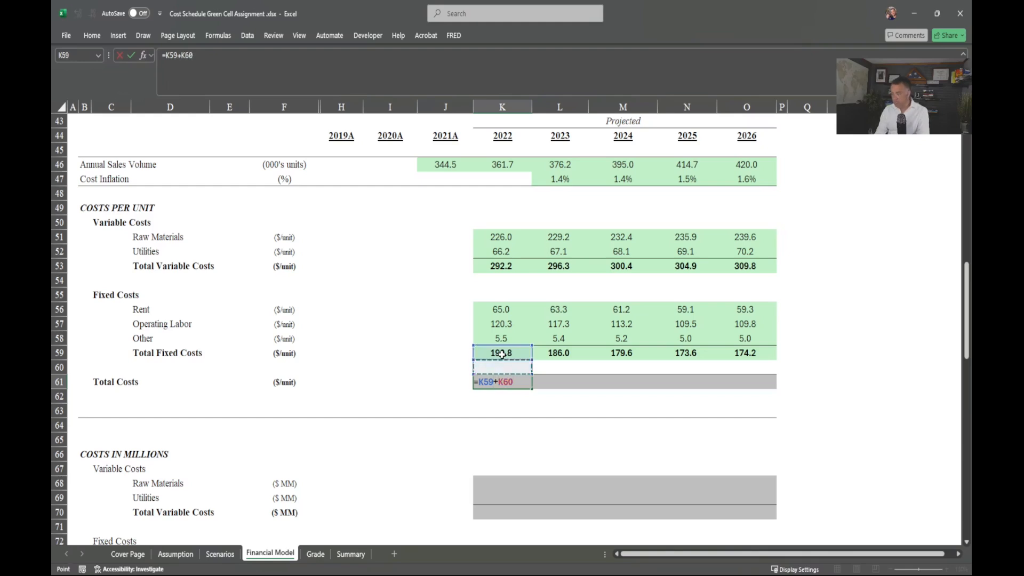
key(ctrl+Return)
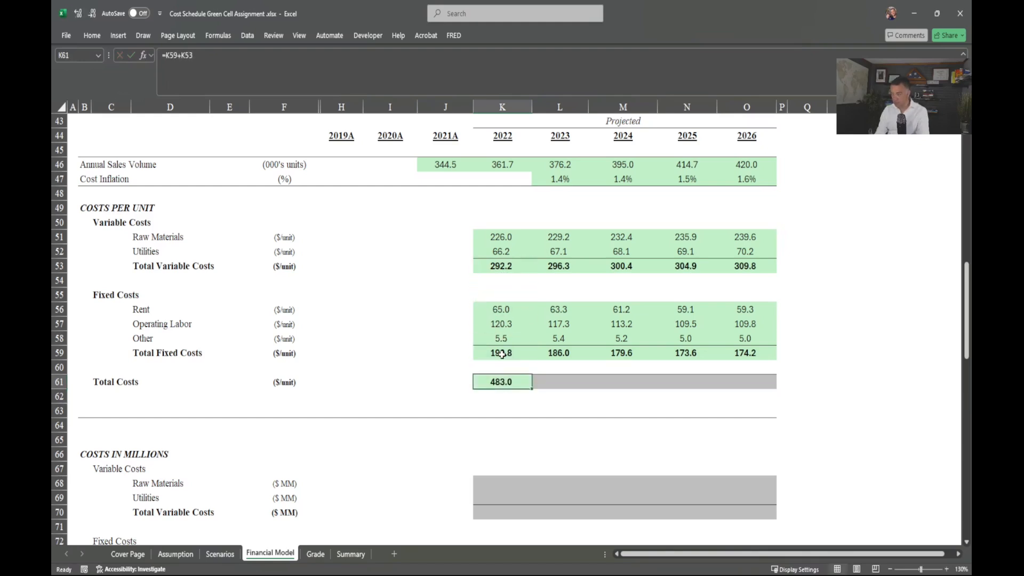
key(shift+Right)
key(shift+Right)
key(shift+Right)
key(shift+Right)
key(shift+Right)
key(shift+Left)
key(ctrl+r)
scroll(480, 362, down, 4)
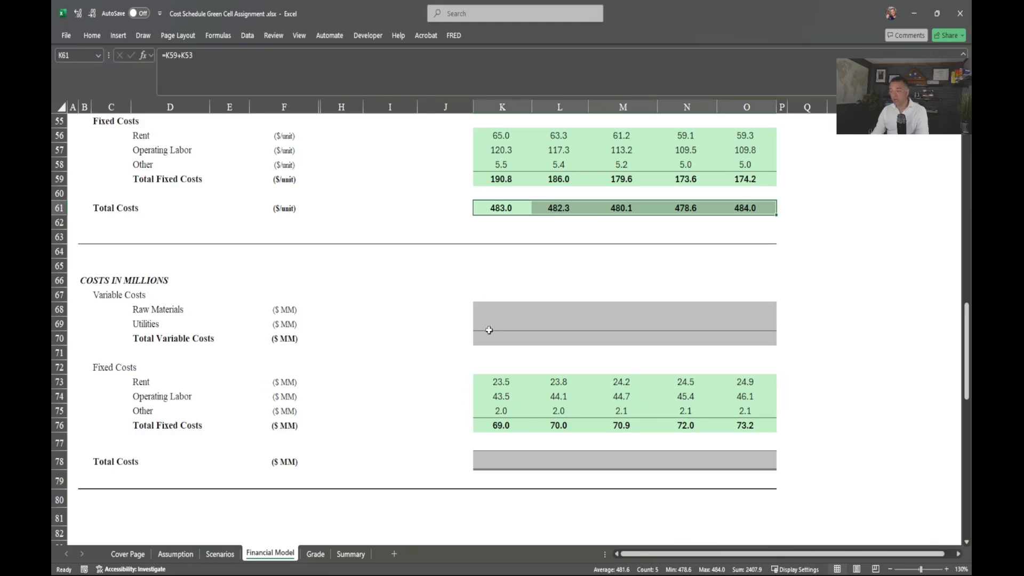
Step: Fill the Raw Materials and Utilities rows with =K51*K$46/1000 across all projection years
scroll(489, 330, up, 3)
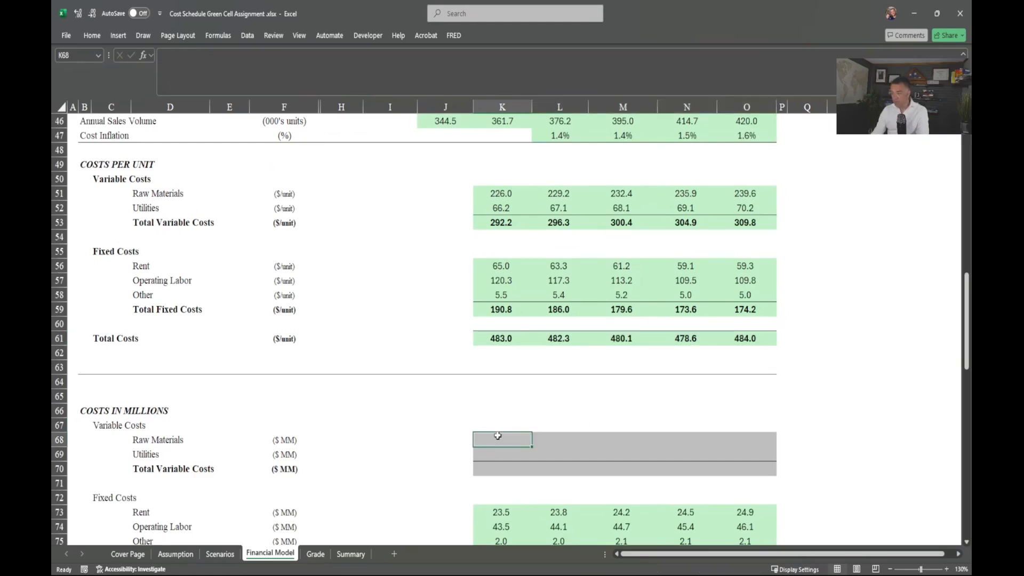
text(=)
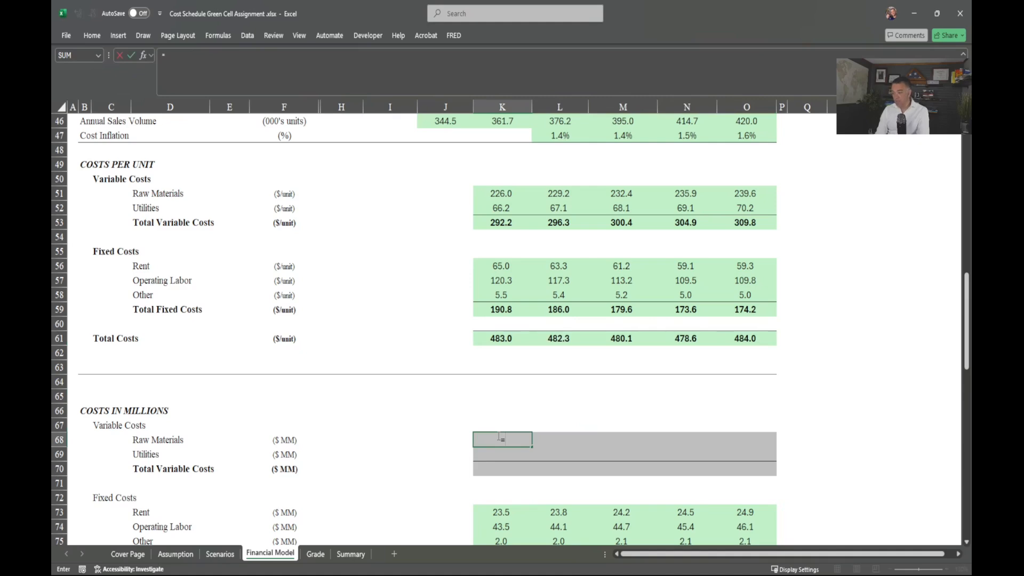
key(Up)
key(Up)
key(Up)
key(Up)
key(Up)
key(Up)
key(Up)
key(Up)
key(Up)
key(Up)
key(Up)
key(Up)
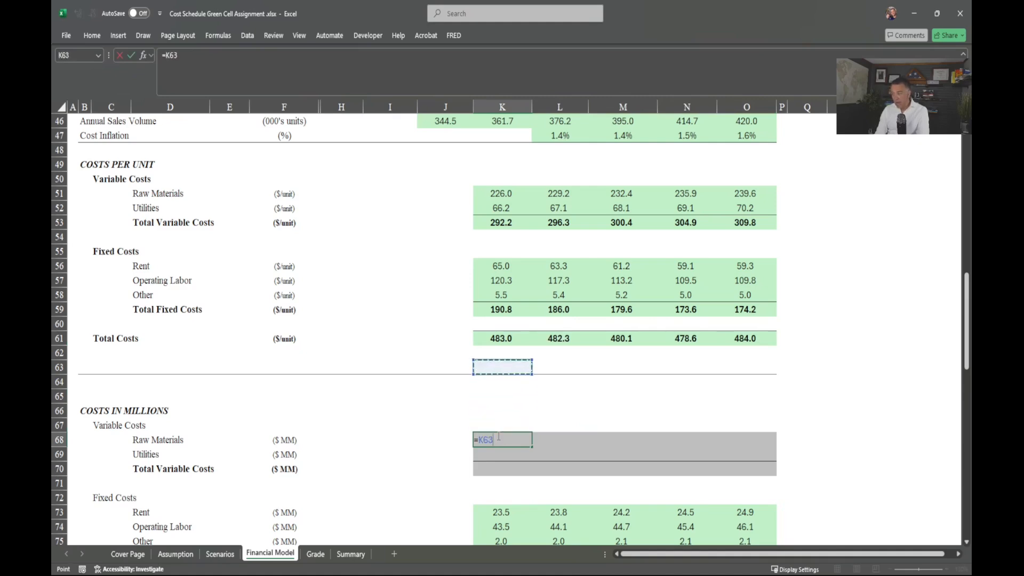
key(Up)
key(Up)
key(Up)
key(Up)
key(Up)
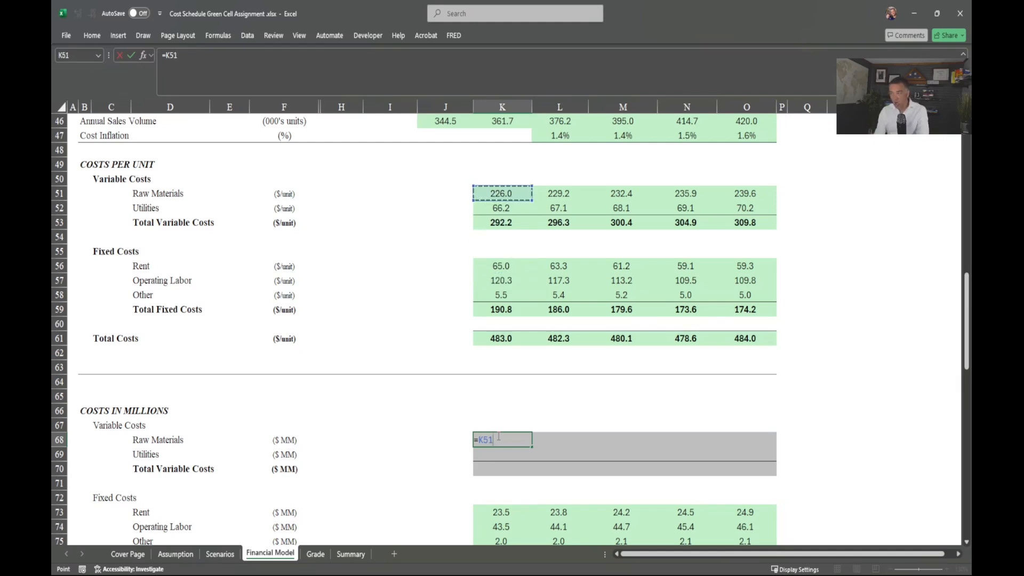
text(*)
key(Up)
key(Up)
key(Up)
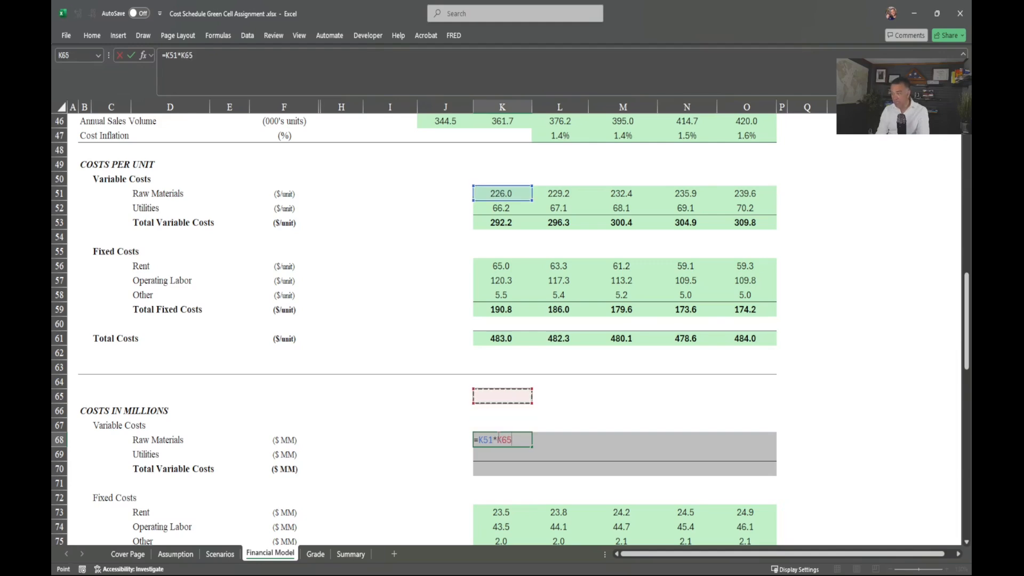
key(Up)
key(Up)
key(Up)
key(Up)
key(Up)
key(Up)
key(Up)
key(Up)
key(Up)
key(Up)
key(Up)
key(Up)
key(Up)
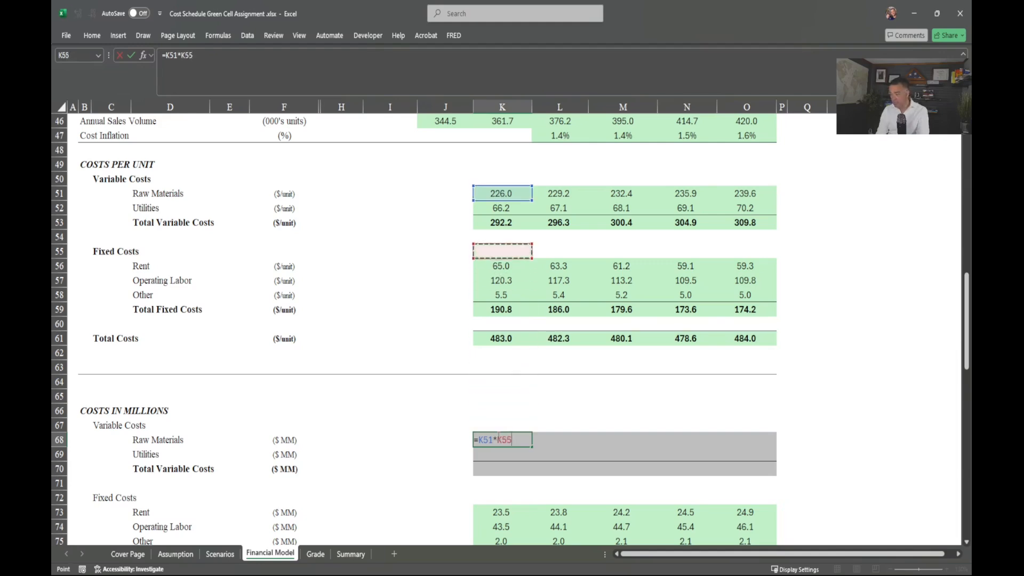
key(Up)
key(Up)
key(Up)
key(Up)
key(Up)
key(Up)
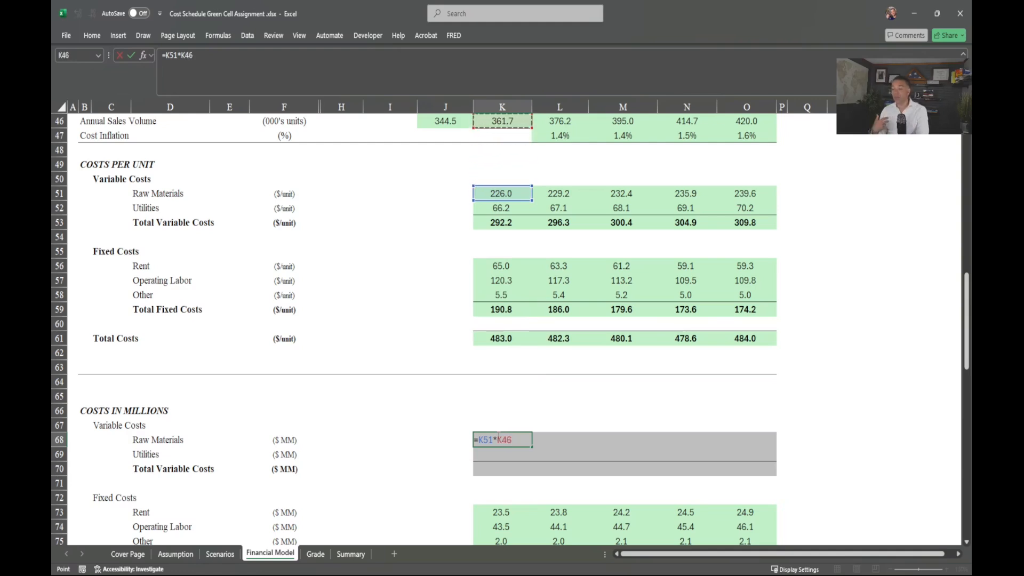
text(/1000)
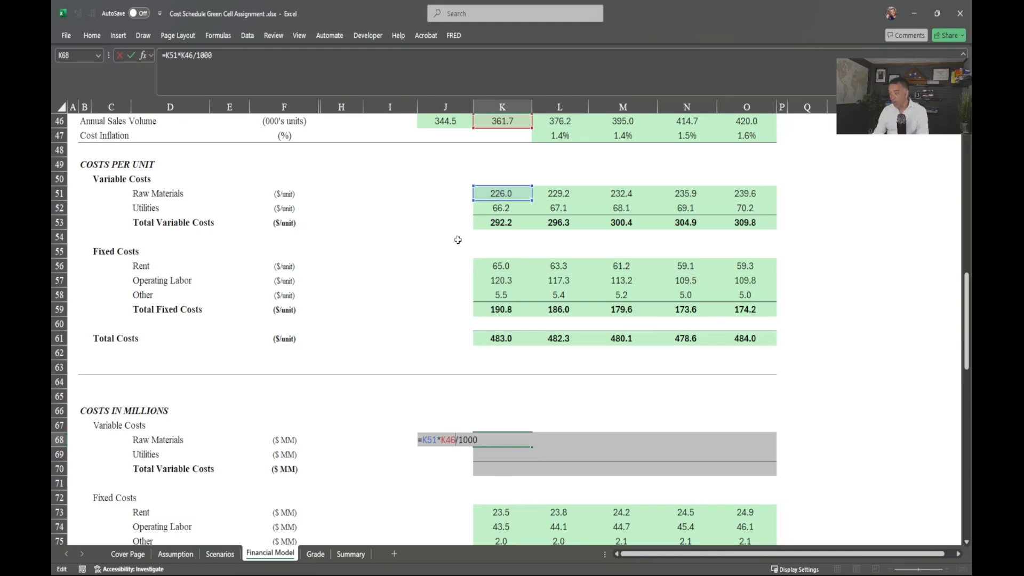
key(F4)
key(F4)
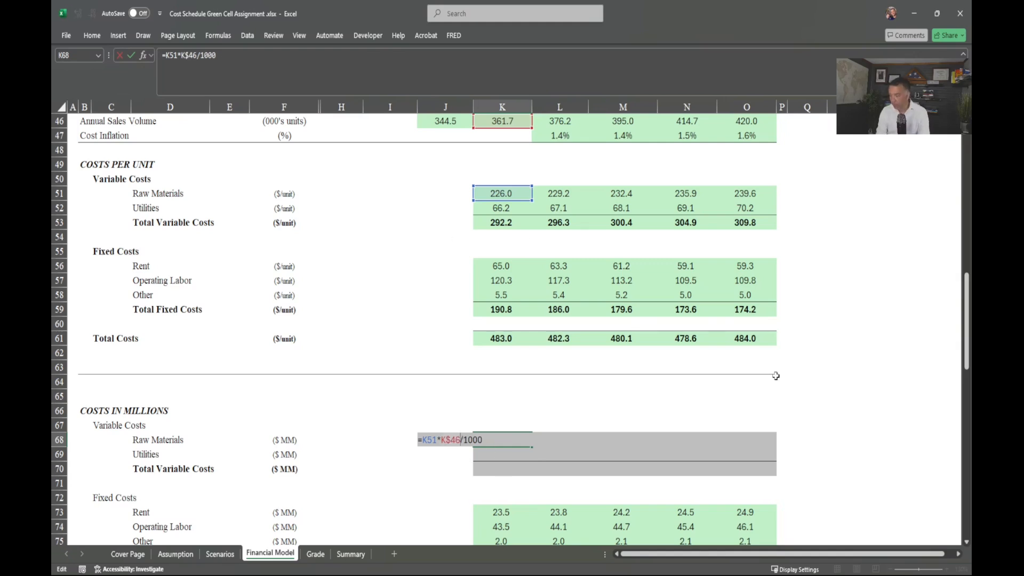
key(Return)
key(Up)
key(shift+Right)
key(shift+Right)
key(shift+Right)
key(shift+Right)
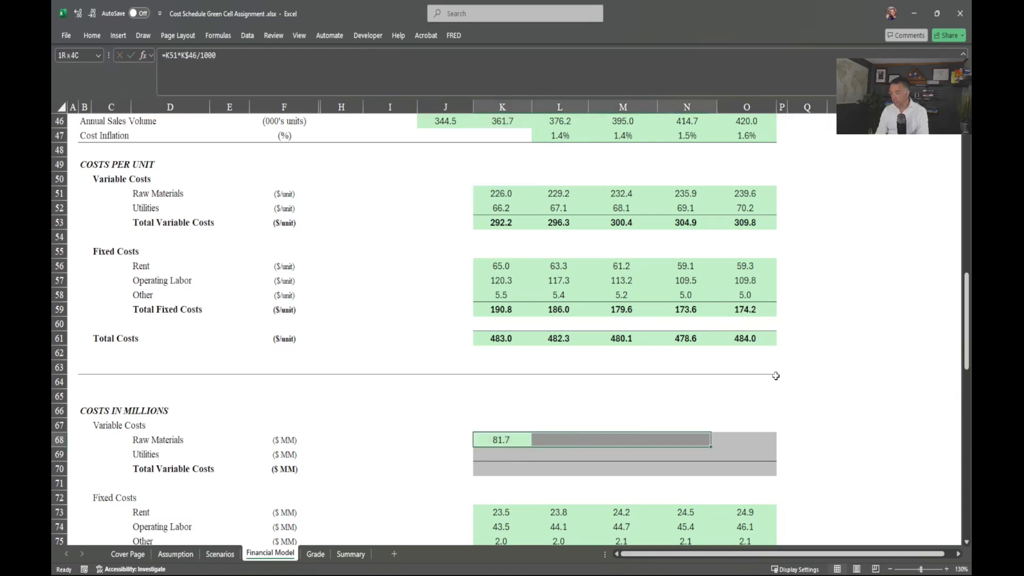
key(shift+Down)
key(ctrl+r)
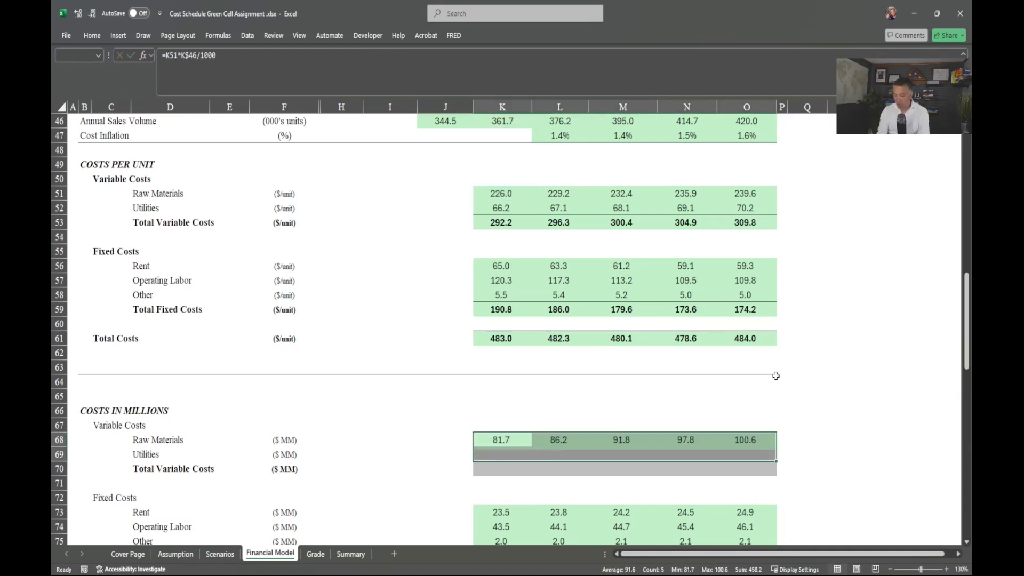
key(ctrl+d)
Step: AutoSum Total Variable Costs in K70 and fill it across all years (105.7–130.1)
click(501, 472)
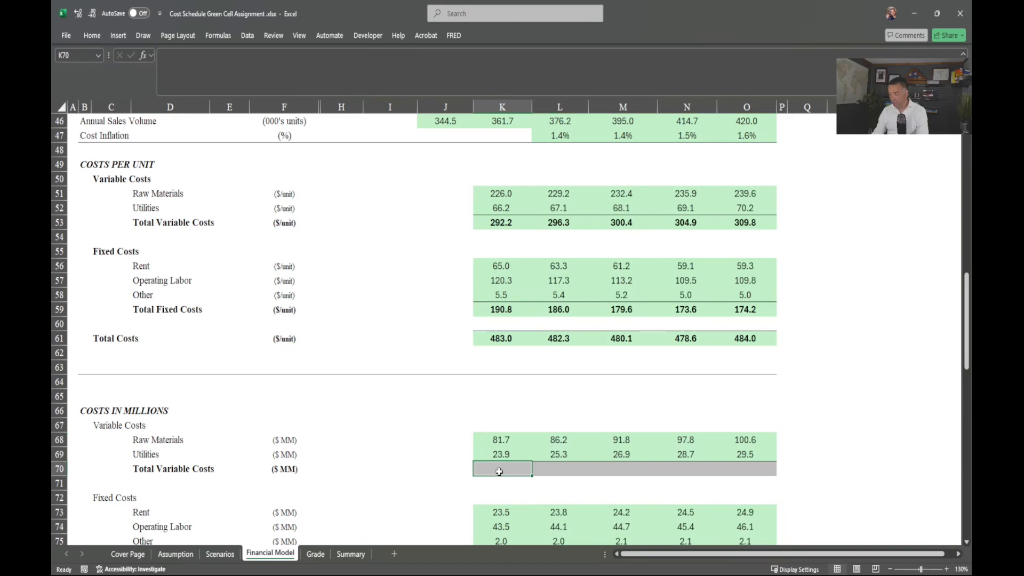
key(alt+equal)
key(ctrl+Return)
key(shift+Right)
key(shift+Right)
key(shift+Right)
key(shift+Right)
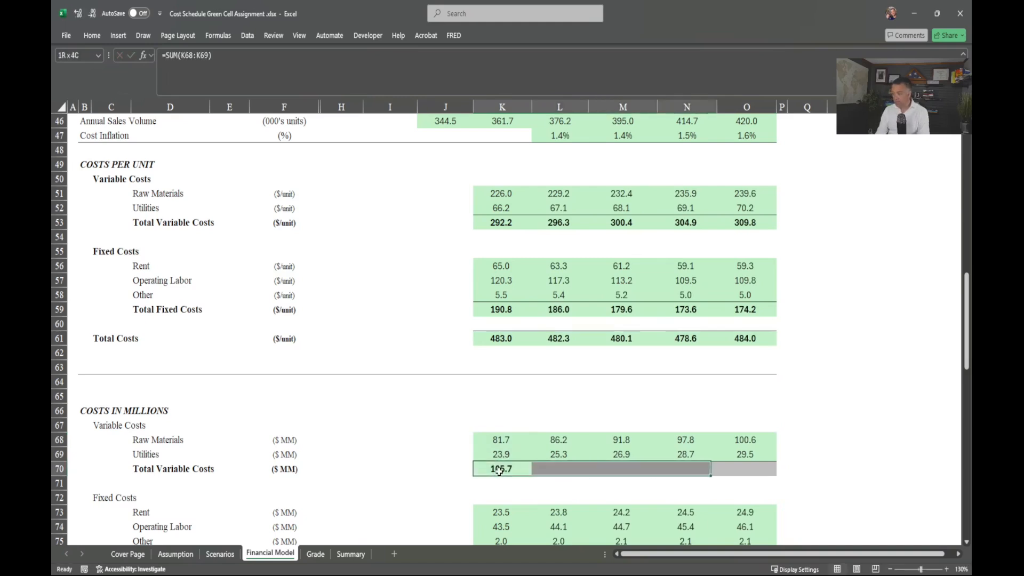
key(ctrl+r)
Step: Enter Total Costs as =K76+K70 and fill it across all years (174.7–203.3)
scroll(502, 459, down, 4)
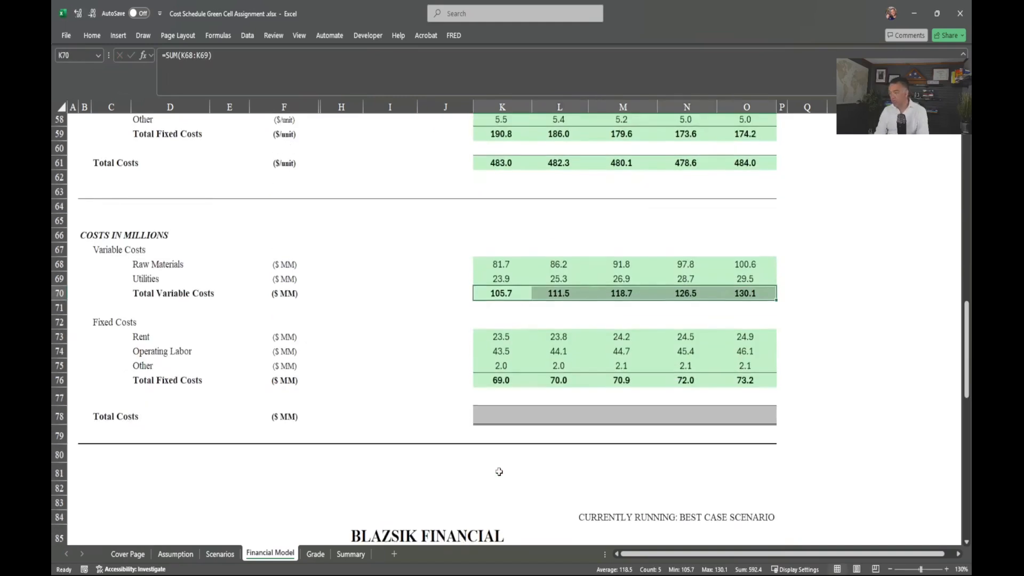
click(503, 419)
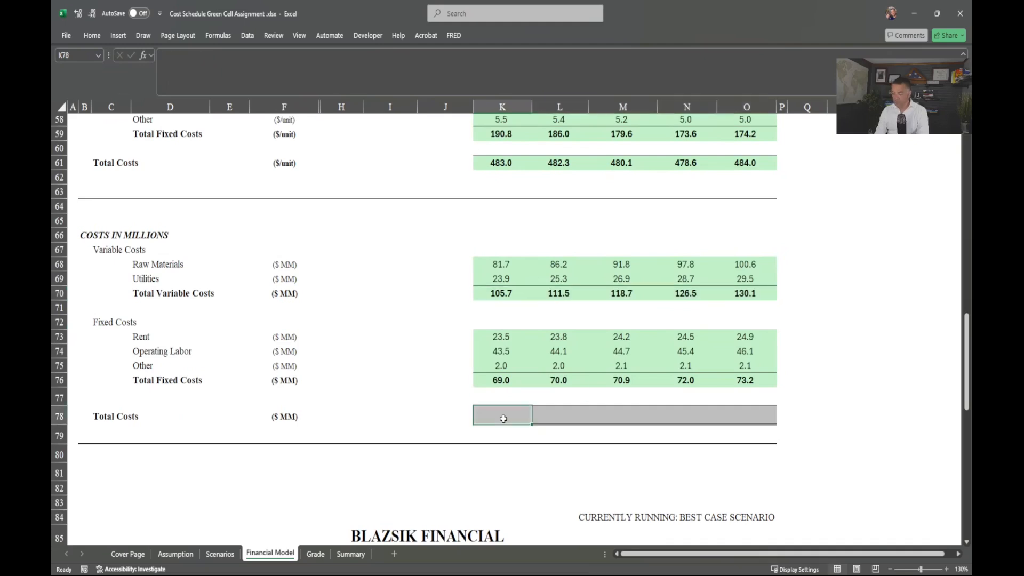
text(=)
key(Up)
key(Up)
text(+)
key(Up)
key(Up)
key(Up)
key(Up)
key(Up)
key(Up)
key(Up)
key(Up)
key(Return)
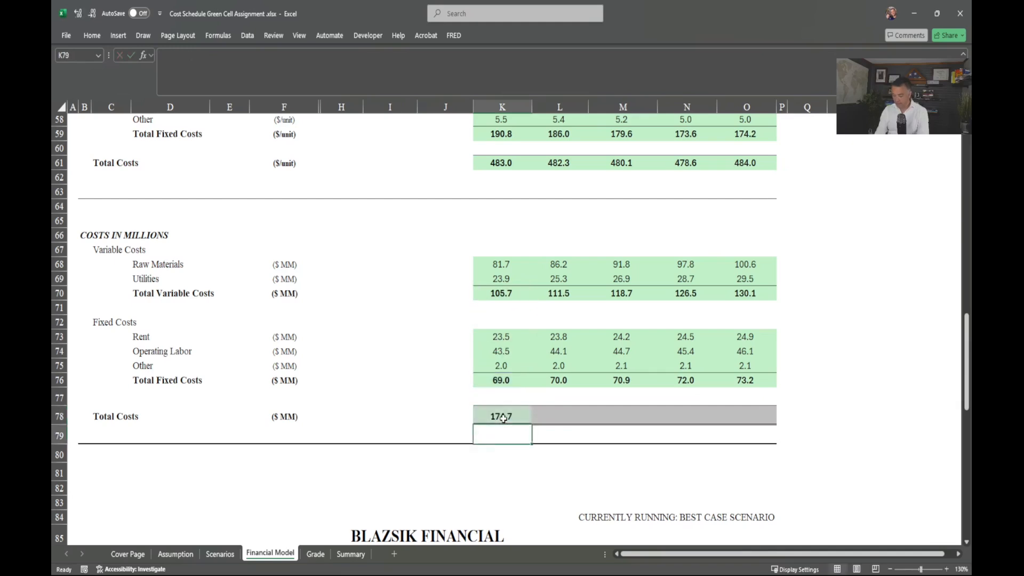
key(Up)
key(shift+Right)
key(shift+Right)
key(shift+Right)
key(shift+Right)
key(ctrl+r)
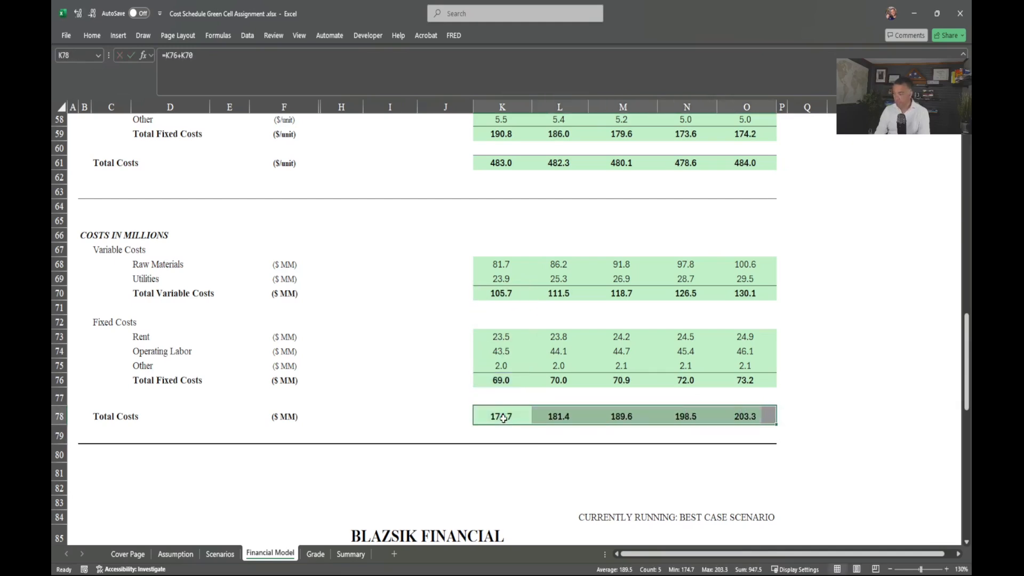
scroll(499, 416, up, 4)
Step: Check the Grade sheet's 100% Cost Schedule score, then scroll the Financial Model to the Income Statement
click(315, 554)
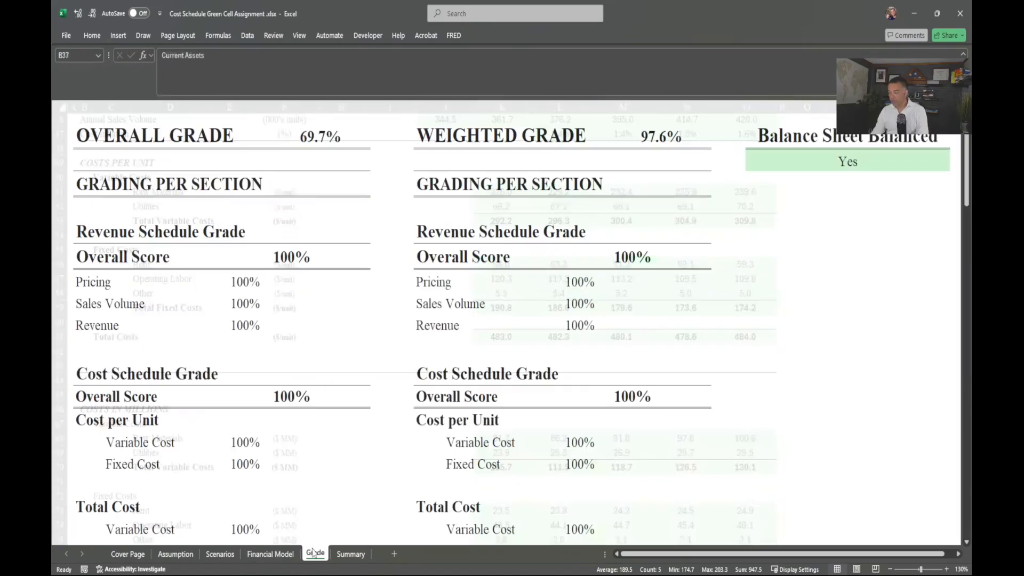
scroll(305, 452, down, 2)
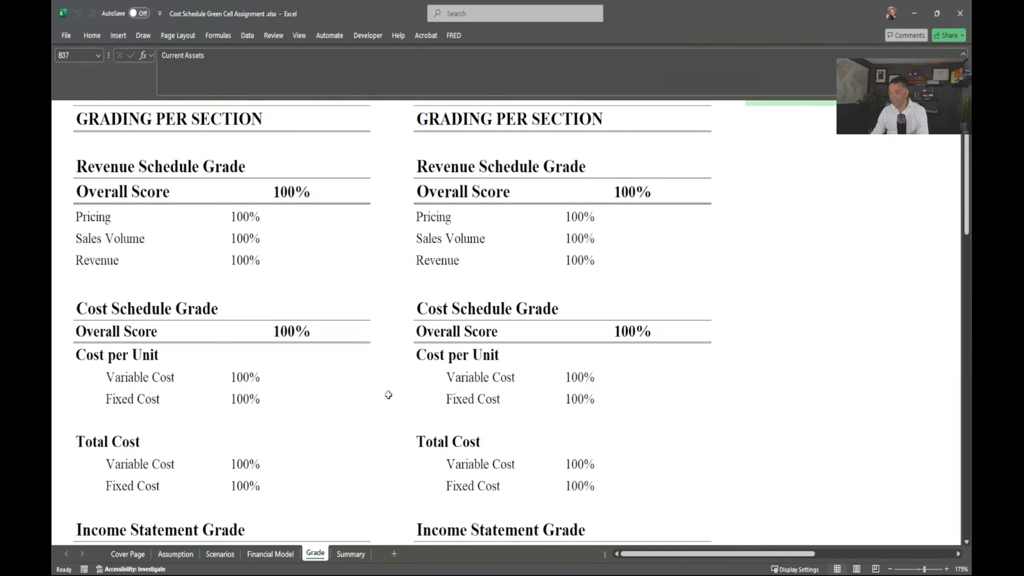
click(271, 553)
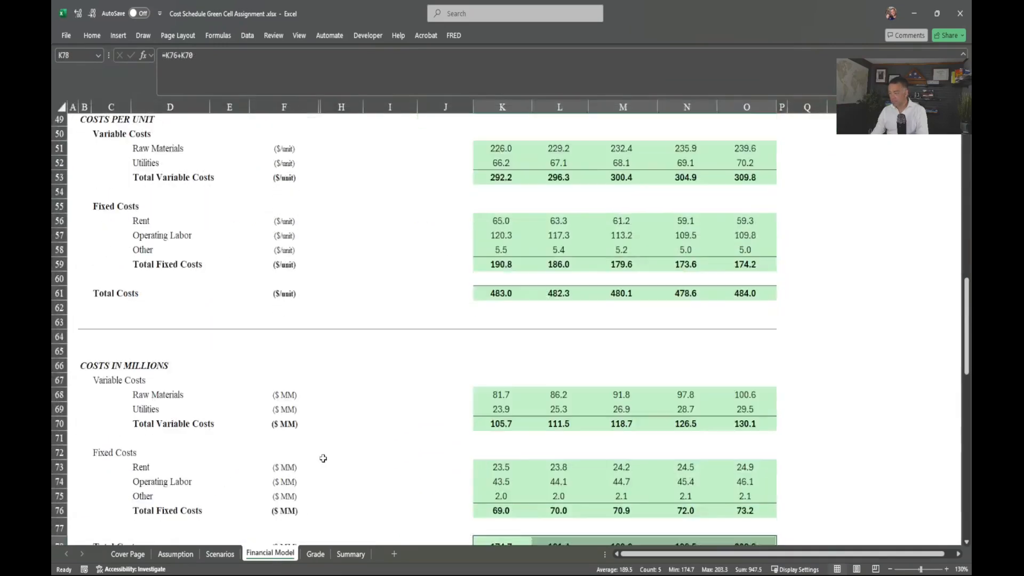
scroll(323, 458, down, 9)
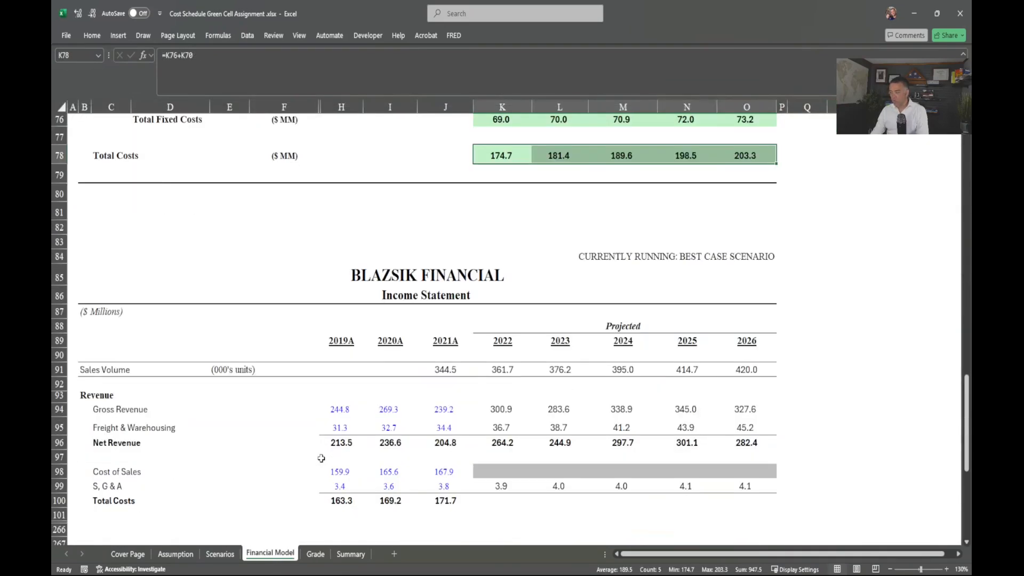
scroll(321, 459, down, 1)
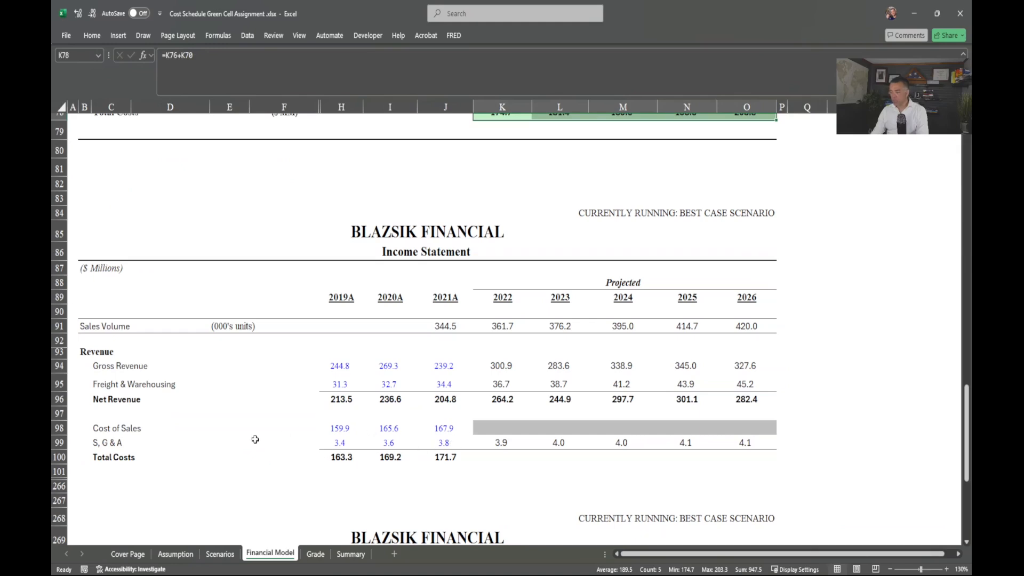
click(103, 427)
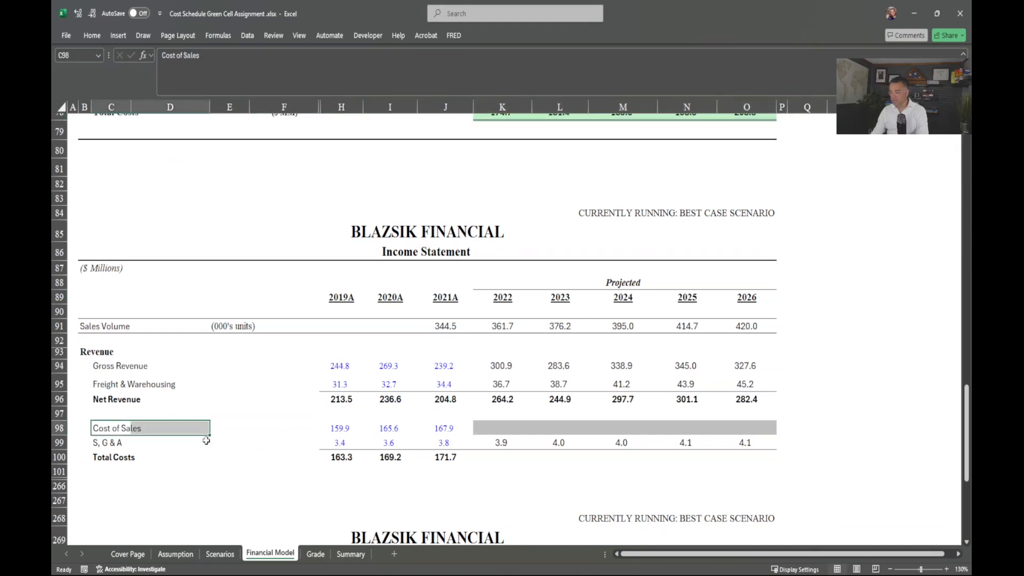
scroll(226, 480, down, 1)
drag(105, 421, 480, 446)
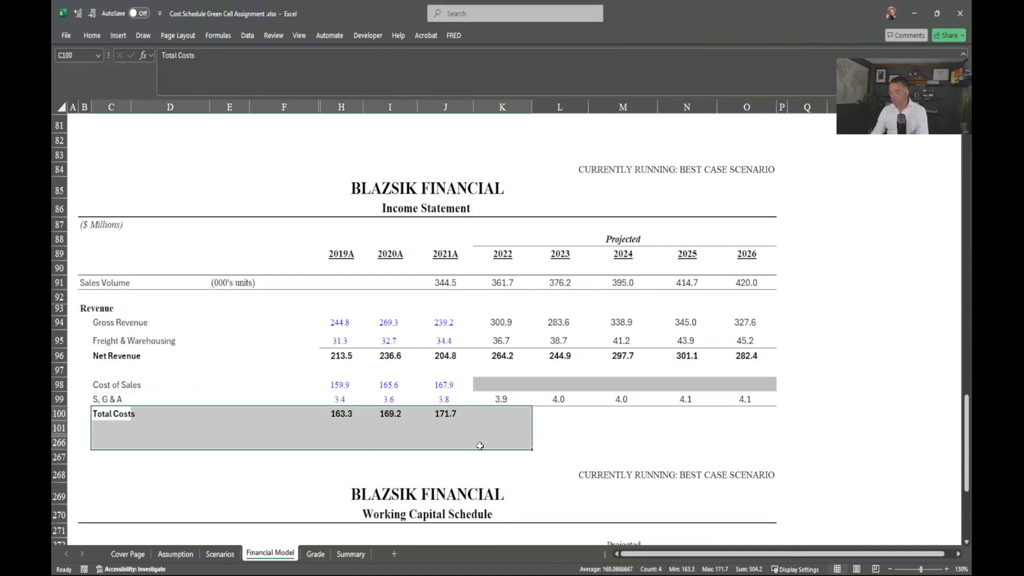
Step: Link the income statement's Cost of Sales to the cost schedule's Total Costs for 2022–2026 (174.7–203.3)
click(511, 396)
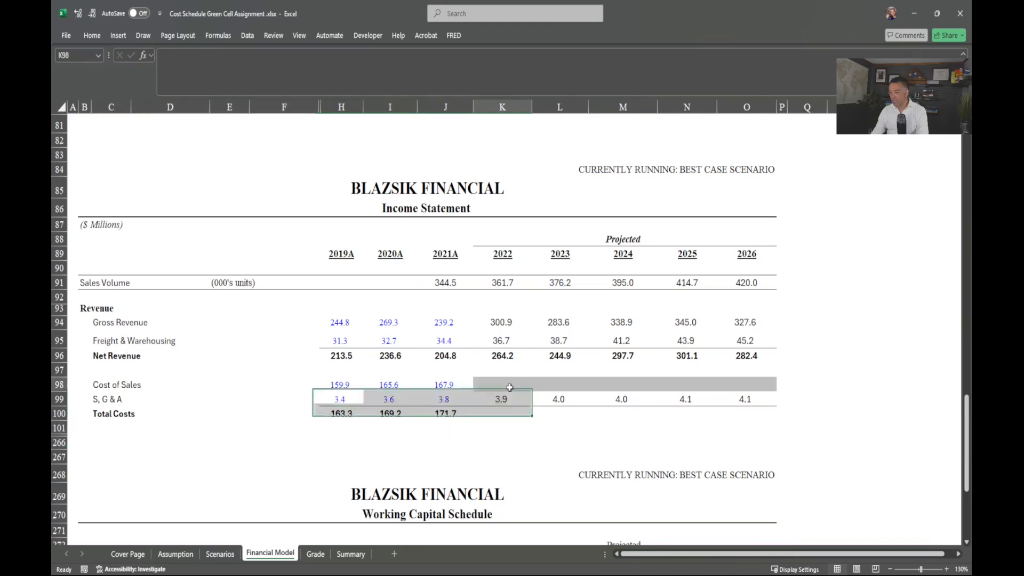
click(511, 386)
text(=)
key(Up)
key(Up)
key(Up)
key(Up)
key(Up)
key(Up)
key(Up)
key(Up)
key(Up)
key(Up)
key(Up)
key(Up)
key(Up)
key(Up)
key(Up)
key(Up)
key(Up)
key(Up)
key(Up)
key(Up)
key(Up)
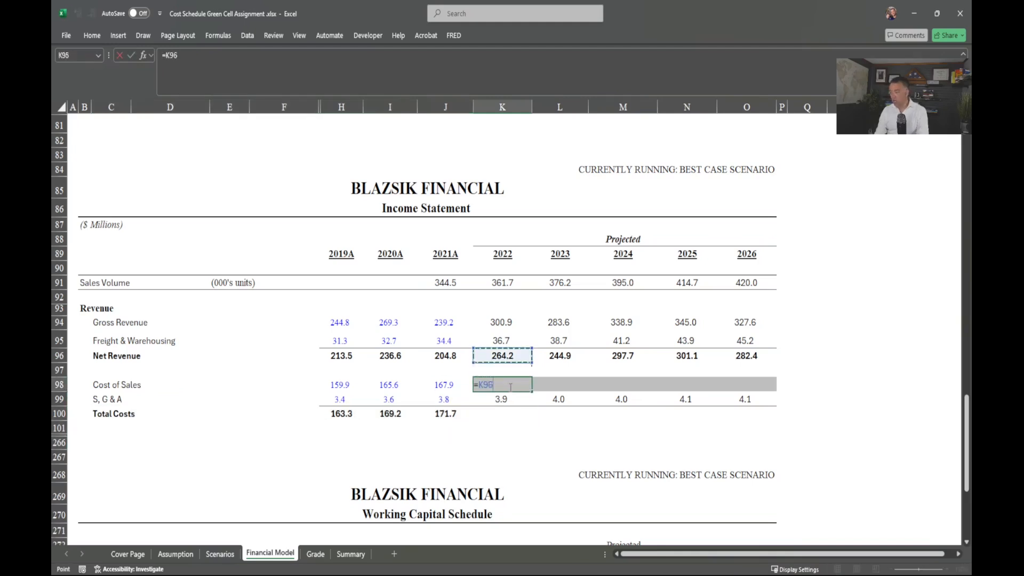
key(Down)
key(Down)
key(Down)
key(Down)
key(Down)
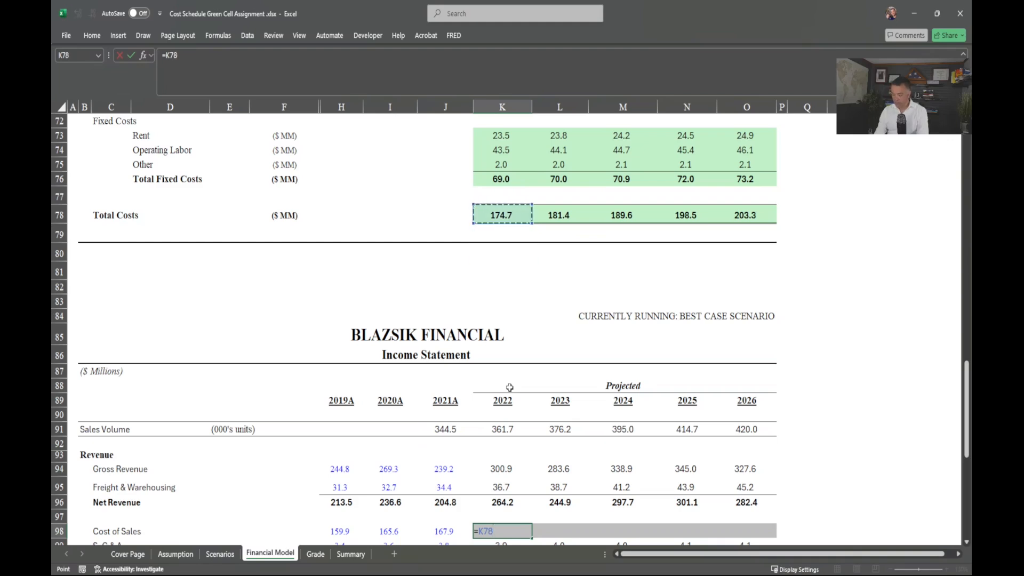
key(Return)
key(Down)
key(Up)
key(Up)
key(shift+Right)
key(shift+Right)
key(shift+Right)
key(shift+Right)
key(ctrl+r)
Step: AutoSum Total Costs in K100 and fill it through 2026 (178.6–207.4)
key(Up)
key(Up)
key(Up)
key(Up)
key(Down)
key(Down)
key(Down)
key(Down)
key(Down)
key(Down)
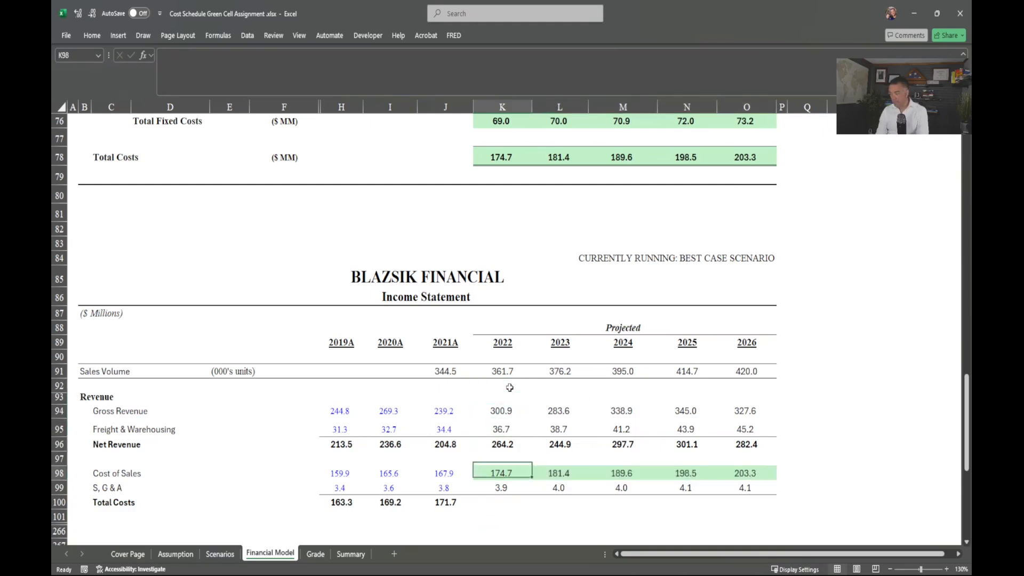
key(alt+equal)
key(ctrl+Return)
key(shift+Right)
key(shift+Right)
key(shift+Right)
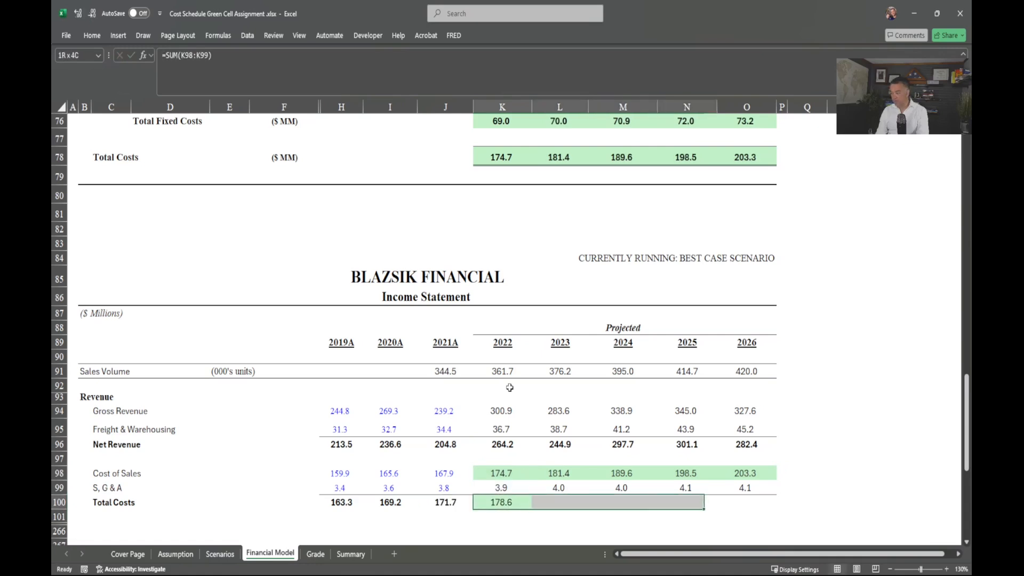
key(shift+Right)
key(ctrl+r)
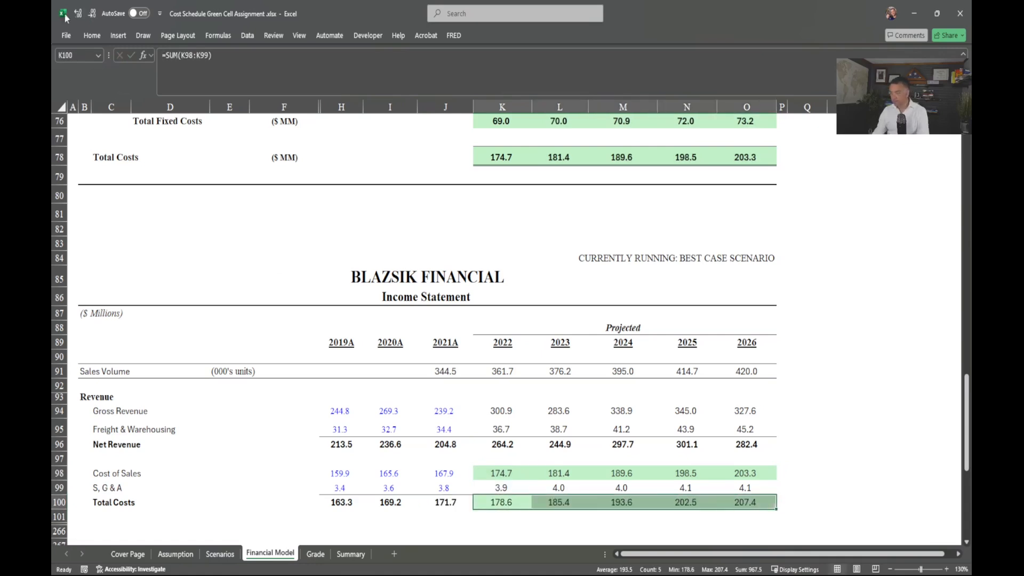
click(92, 36)
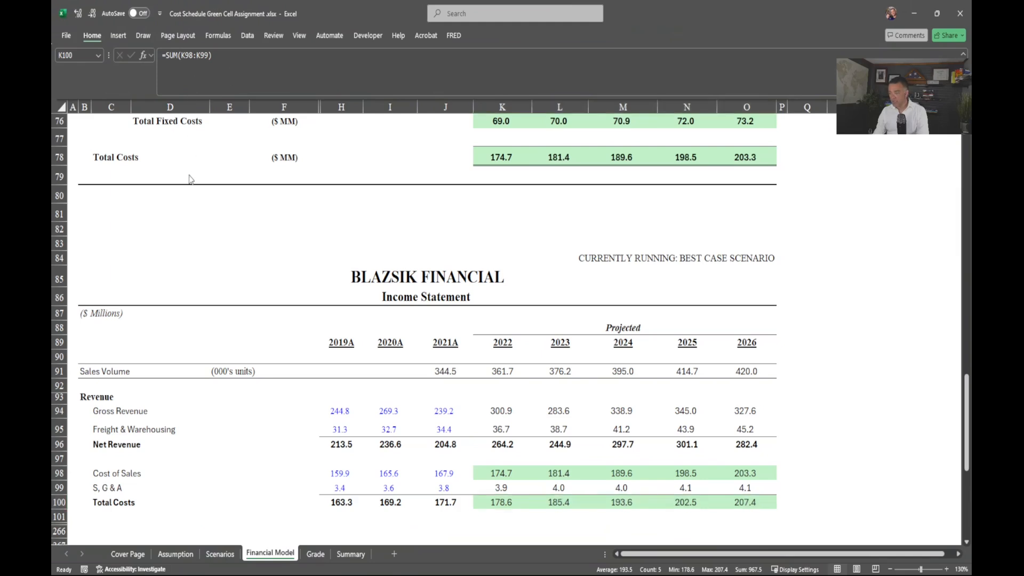
Step: Set Working Capital Cost of Sales K279 to =K98 and fill across to 2026
click(426, 448)
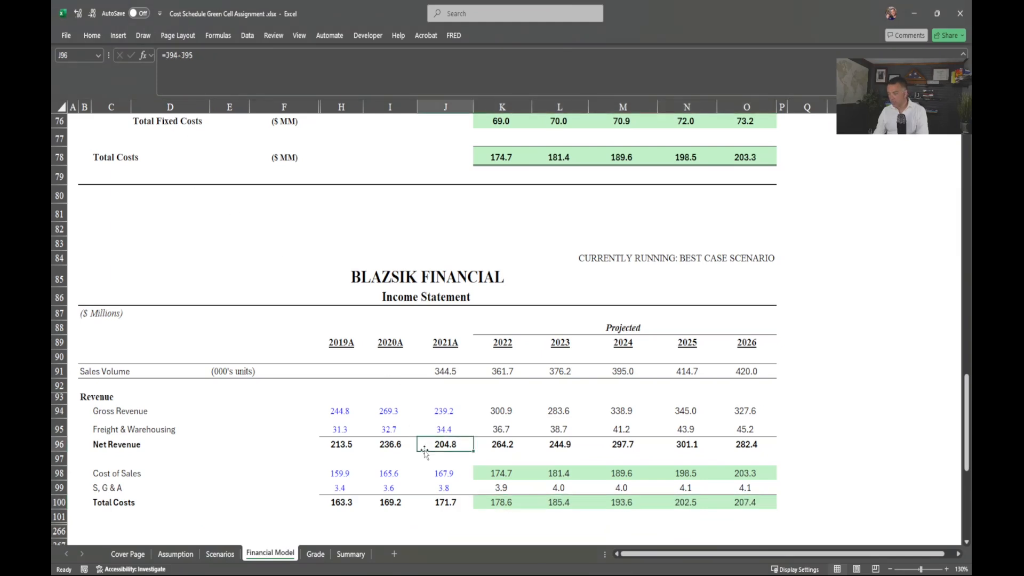
scroll(423, 447, down, 5)
scroll(423, 447, down, 2)
scroll(424, 443, up, 6)
scroll(423, 438, up, 2)
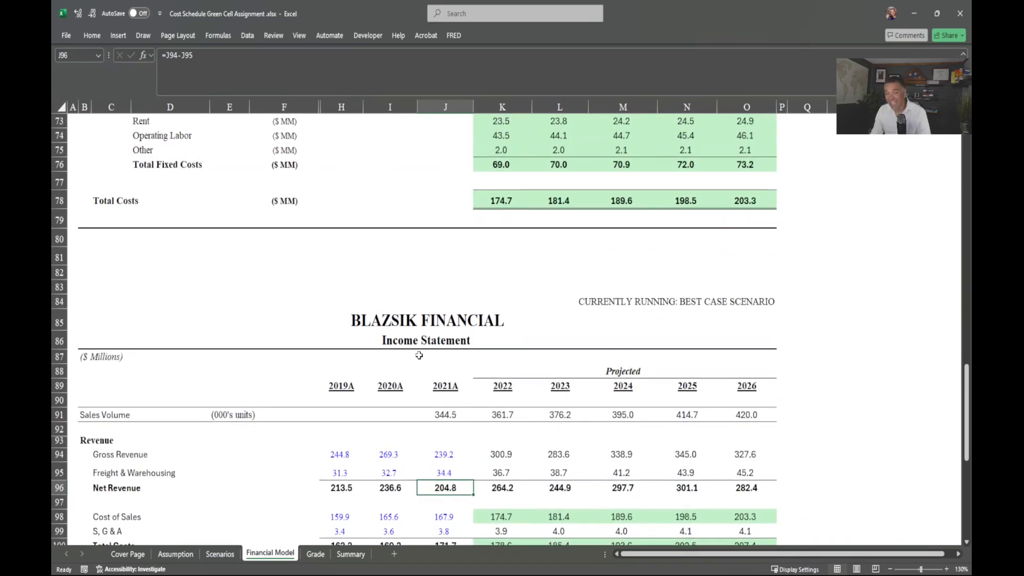
scroll(420, 355, down, 7)
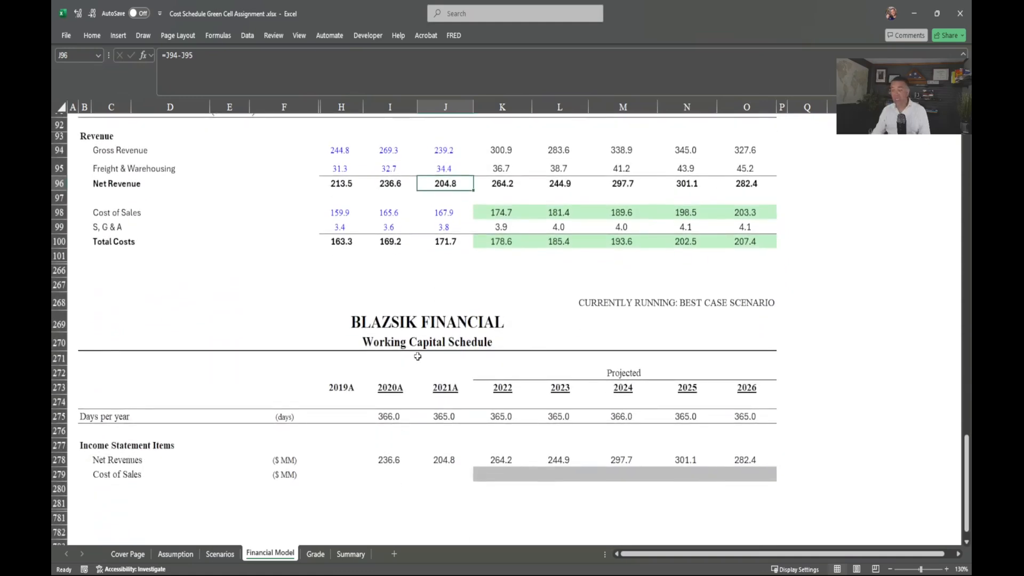
scroll(439, 410, down, 2)
click(498, 394)
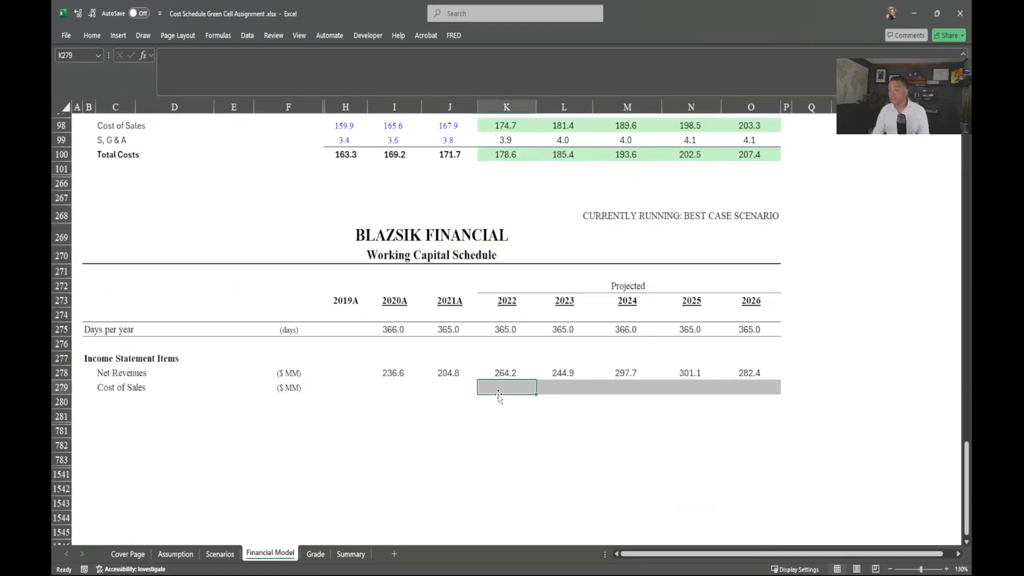
text(=)
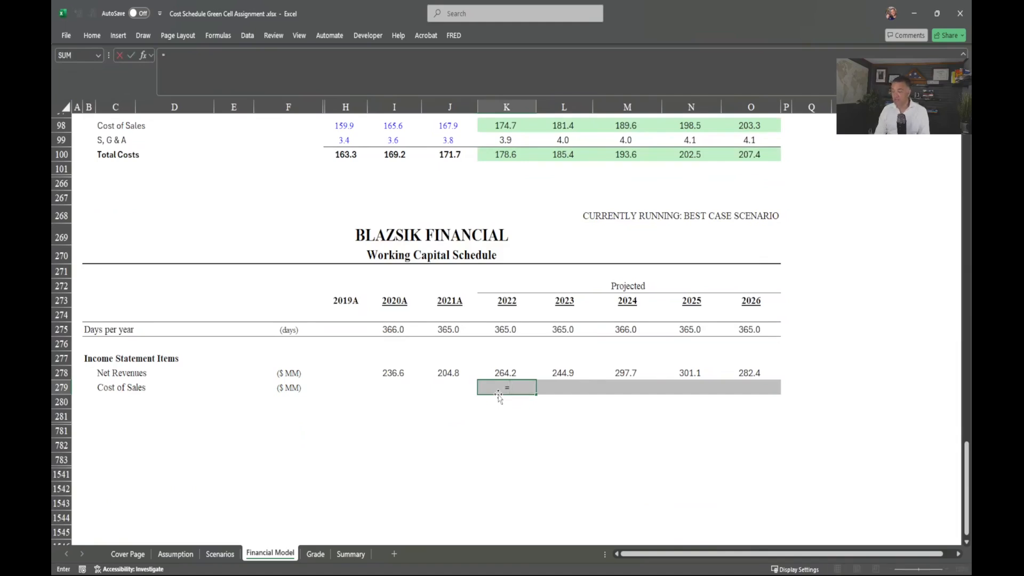
key(Up)
key(Up)
key(Up)
key(Up)
key(Up)
key(Up)
key(Up)
key(Up)
key(Up)
key(Up)
key(Up)
key(Up)
key(Up)
key(Up)
key(Up)
key(Up)
key(Up)
key(Up)
key(Up)
key(Up)
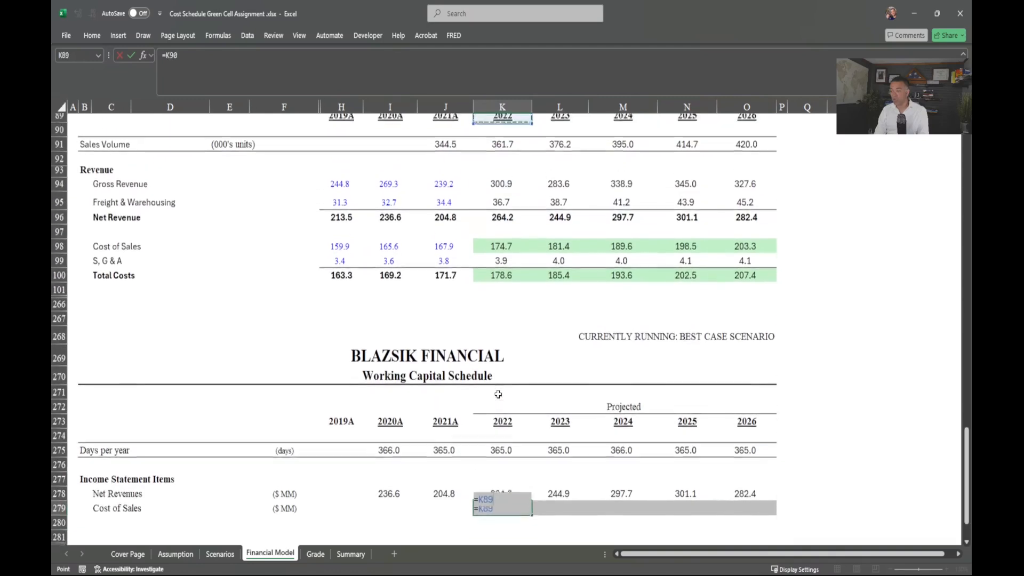
key(Up)
key(Up)
key(Down)
key(Down)
key(Down)
key(Down)
key(Down)
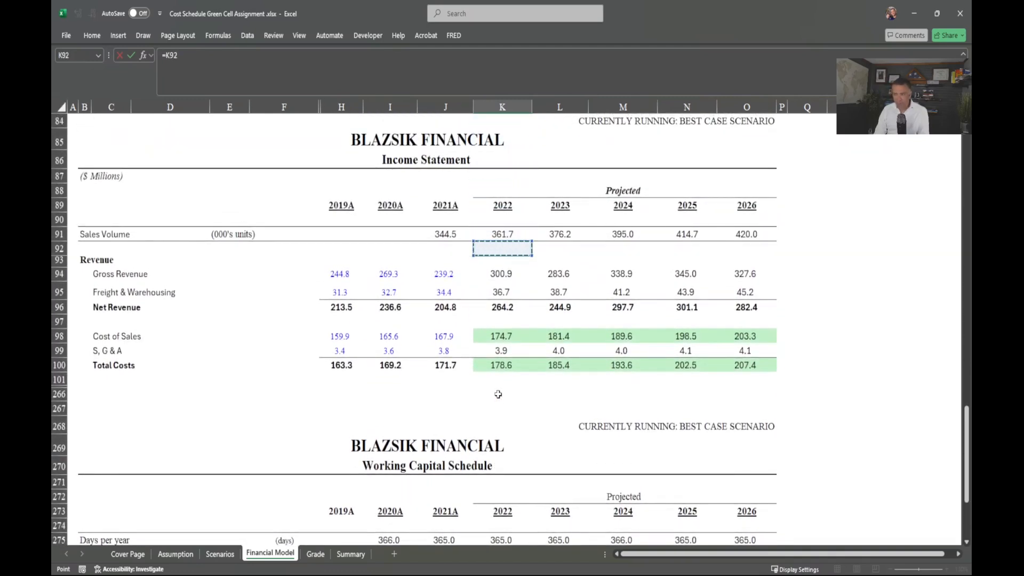
key(Down)
key(Down)
key(Down)
key(Down)
key(Down)
key(Down)
key(Down)
key(Down)
key(Down)
key(Up)
key(Up)
key(Up)
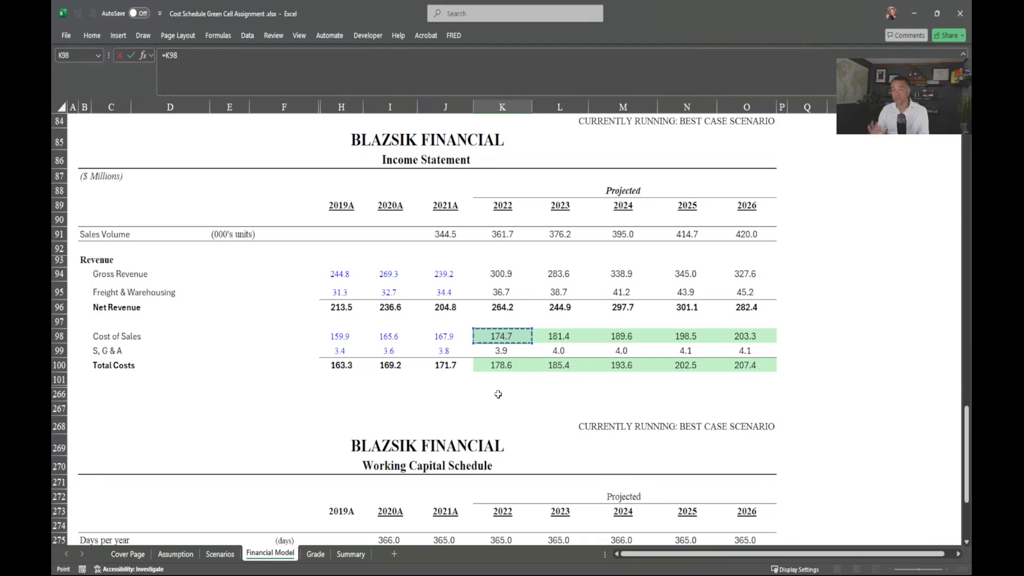
key(Up)
key(Up)
key(Up)
key(Up)
key(Up)
key(Up)
key(Up)
key(Up)
key(Up)
key(Up)
key(Up)
key(Up)
key(Up)
key(Up)
key(Up)
key(Up)
key(Up)
key(Up)
key(Up)
key(Up)
key(Down)
key(Down)
key(Down)
key(Down)
key(Down)
key(Down)
key(Down)
key(Down)
key(Down)
key(Down)
key(Down)
key(Down)
key(Down)
key(Down)
key(Down)
key(Down)
key(Down)
key(Down)
key(Down)
key(Down)
key(Return)
key(ctrl+Up)
key(shift+Right)
key(shift+Right)
key(shift+Right)
key(shift+Right)
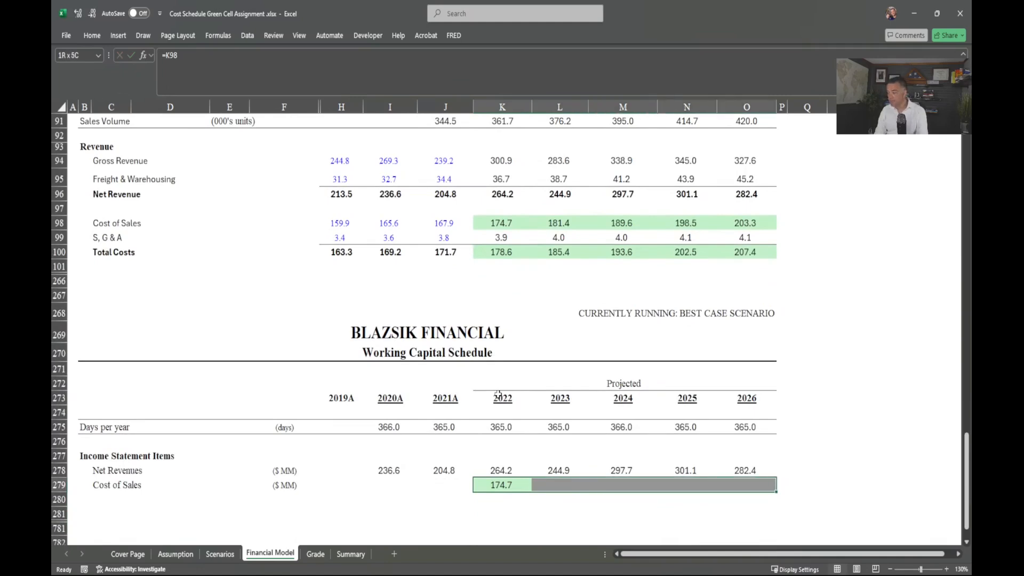
key(ctrl+r)
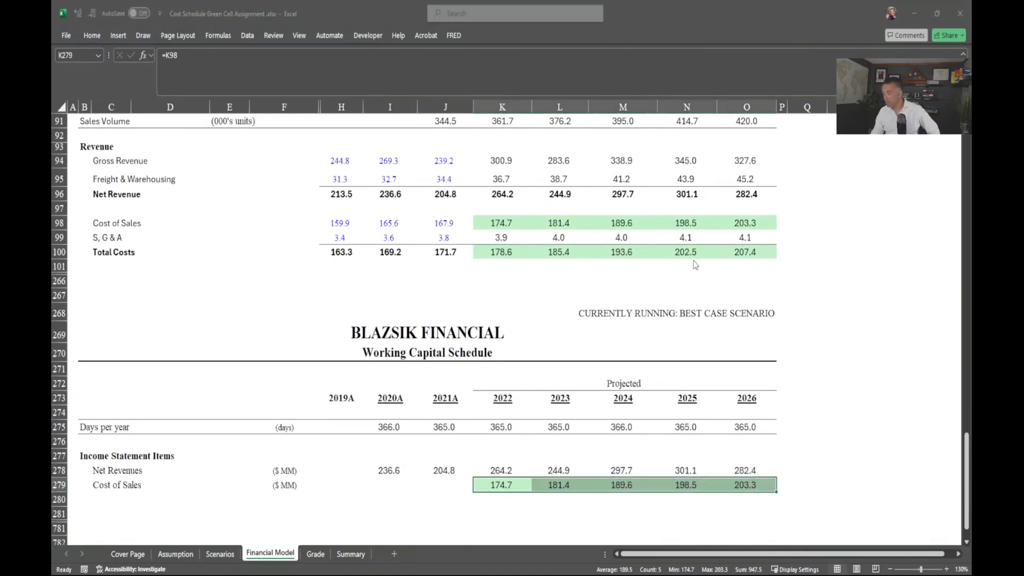
click(316, 554)
scroll(327, 407, down, 15)
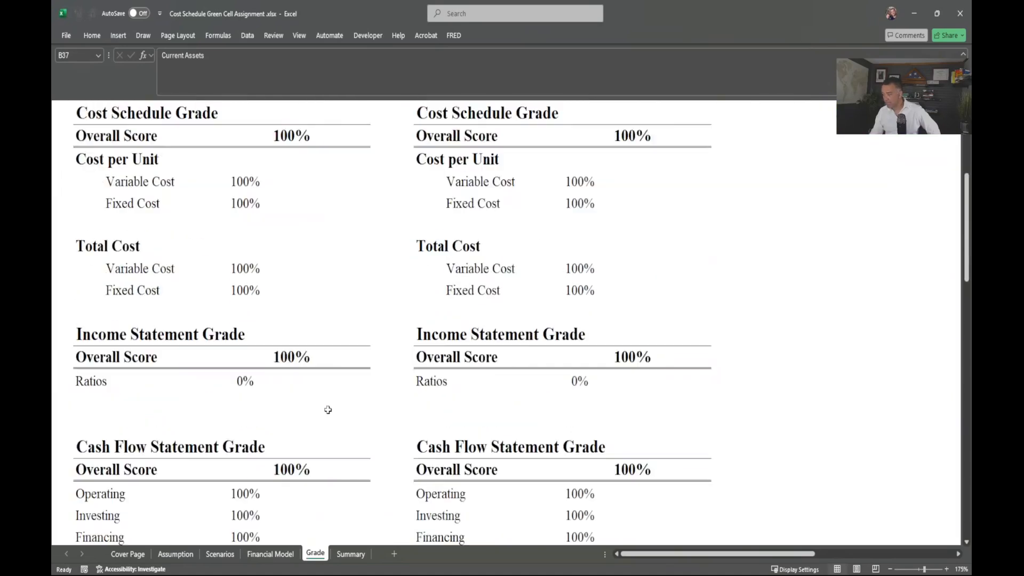
scroll(327, 410, down, 2)
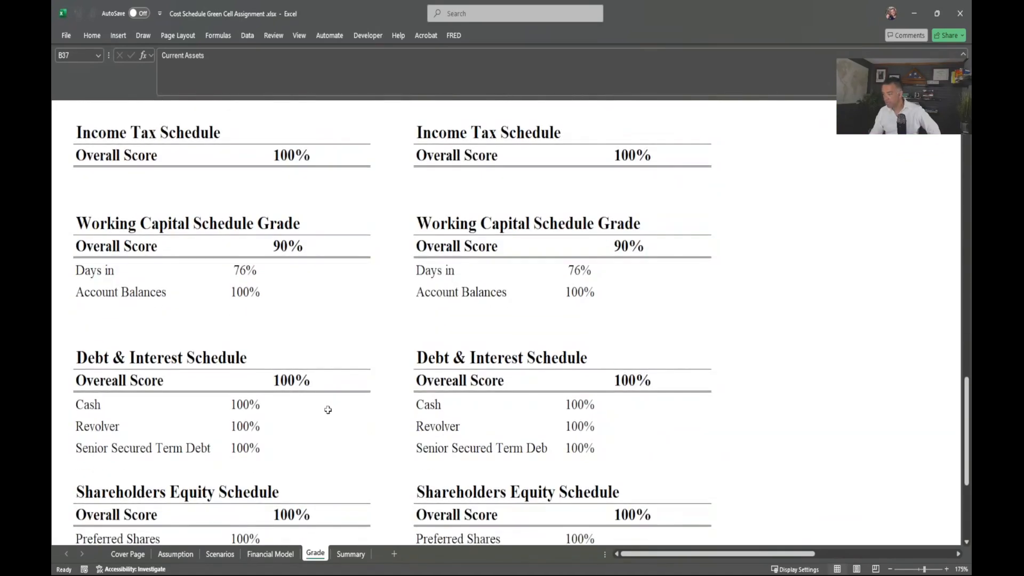
scroll(327, 410, down, 4)
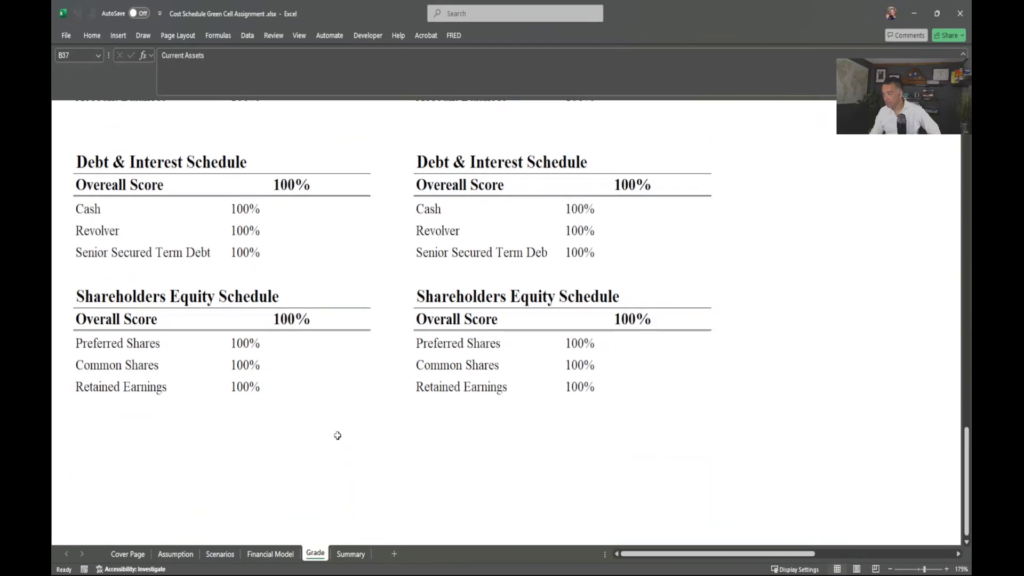
click(270, 553)
Step: Fill the Cost of Sales link back to 2020A, confirm I279 reads =I98, then view the Grade sheet
click(438, 488)
click(506, 487)
drag(532, 493, 375, 479)
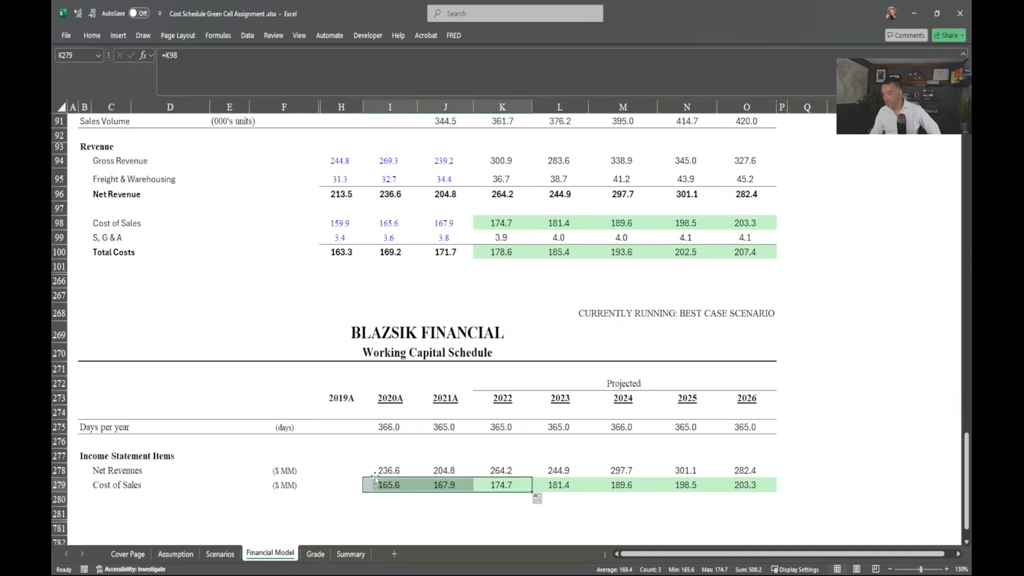
click(391, 511)
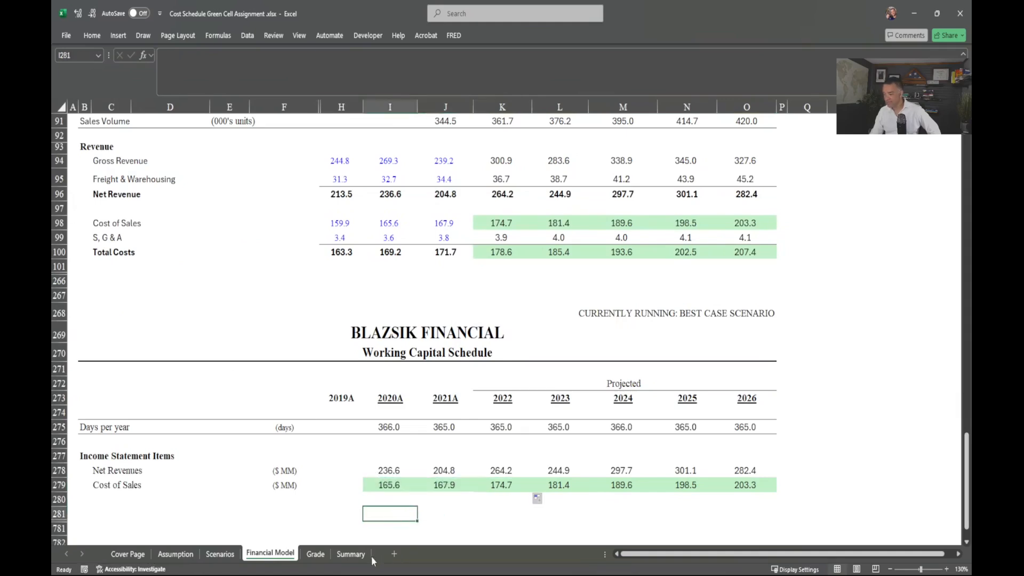
click(387, 484)
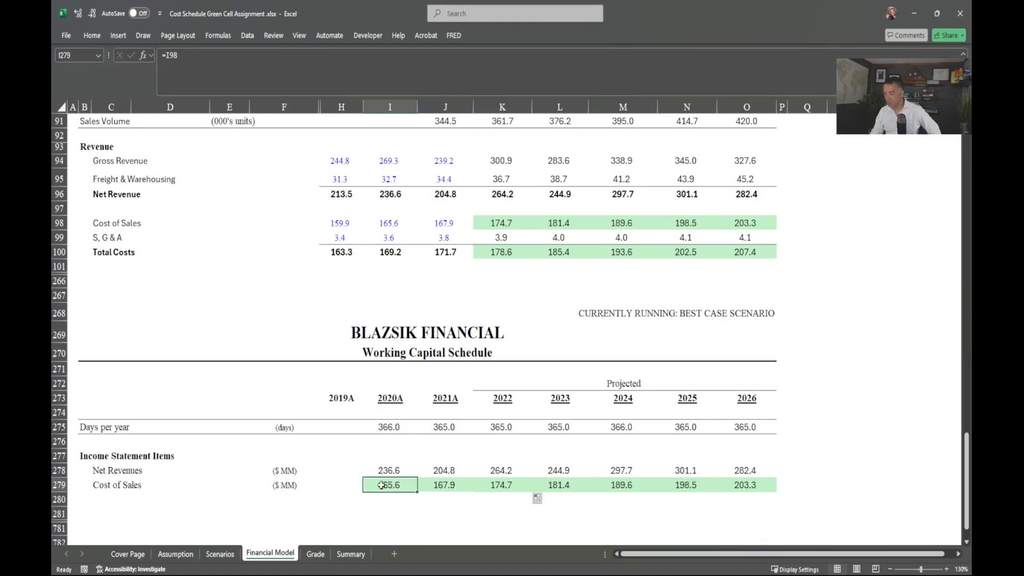
click(315, 554)
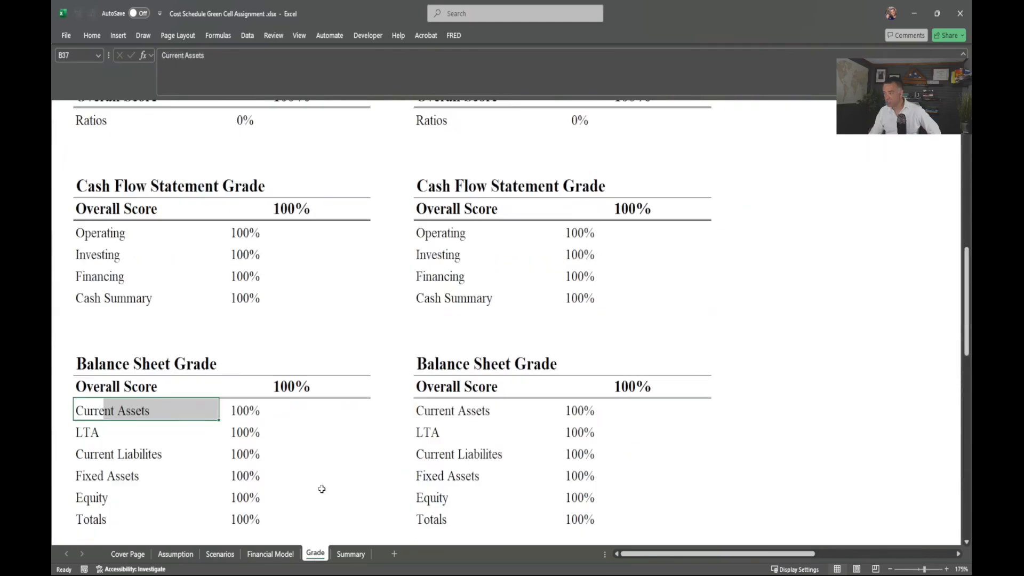
Step: Confirm the 100.0% Overall Grade, then scroll the Financial Model back to Costs in Millions
scroll(320, 486, up, 10)
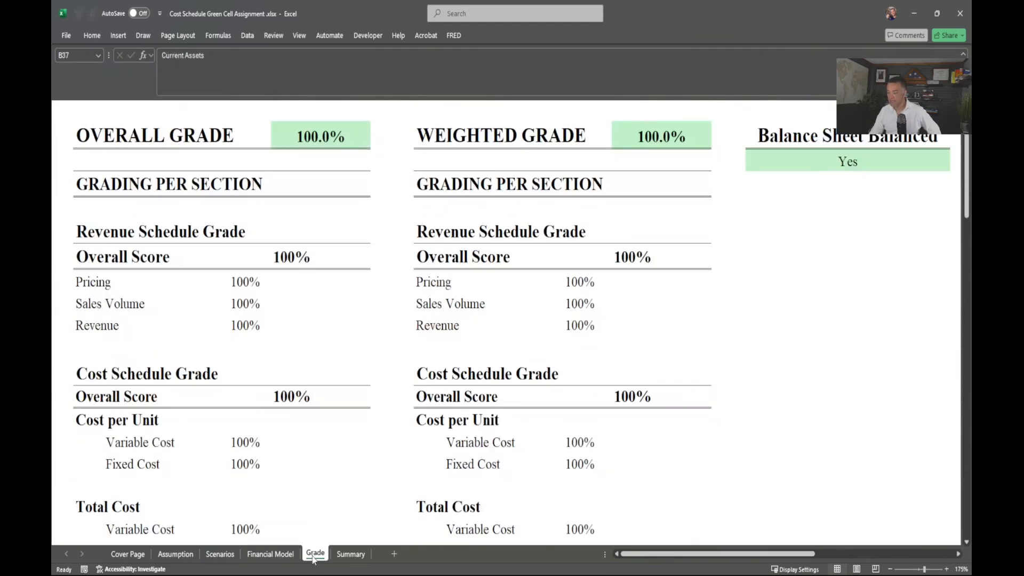
click(281, 556)
scroll(352, 400, up, 10)
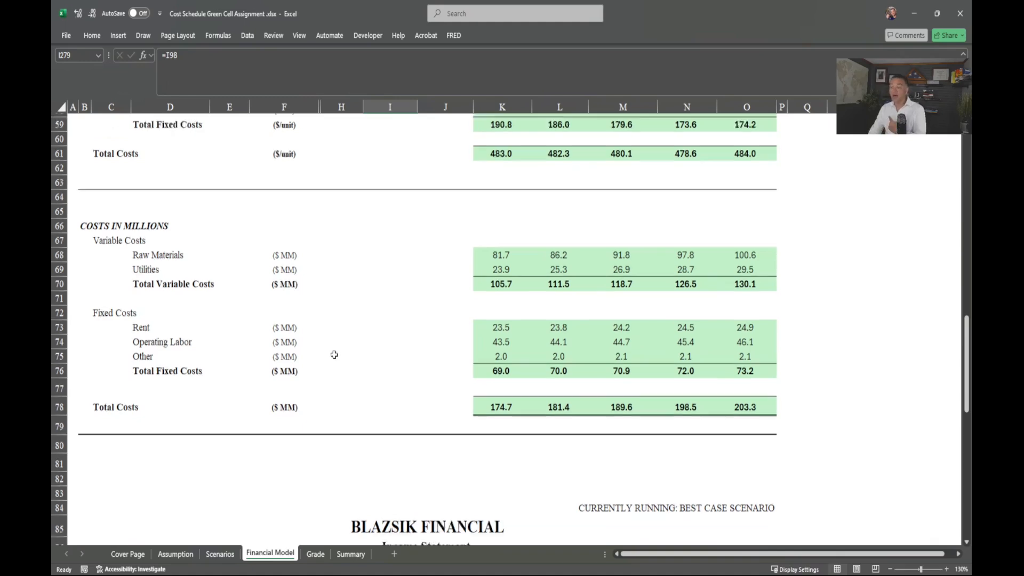
scroll(335, 368, up, 4)
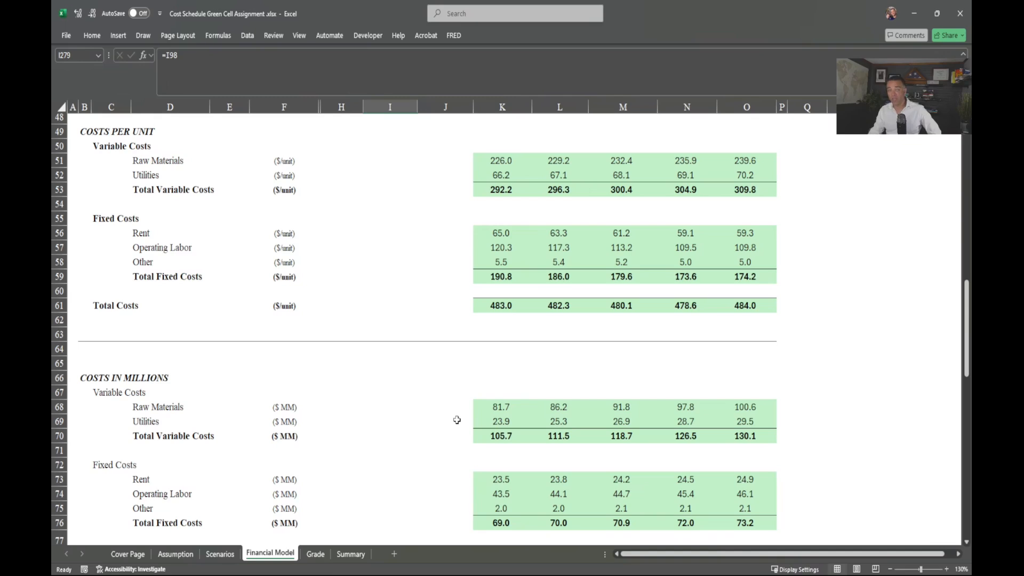
scroll(457, 420, down, 3)
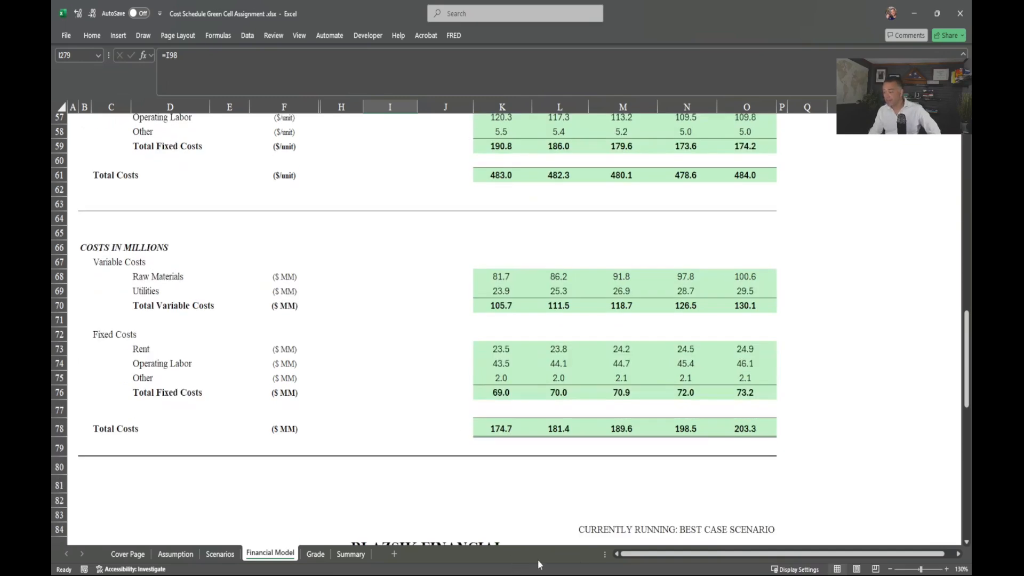